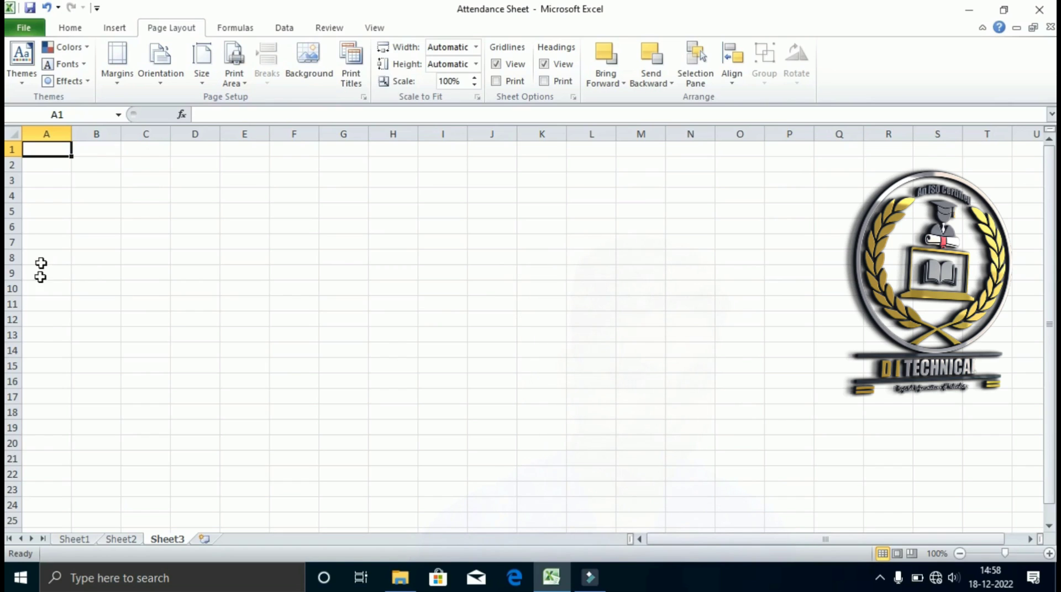
# Enter the heading 'Si No' in cell A11 as the first item table column label.
pyautogui.doubleClick(40, 167)
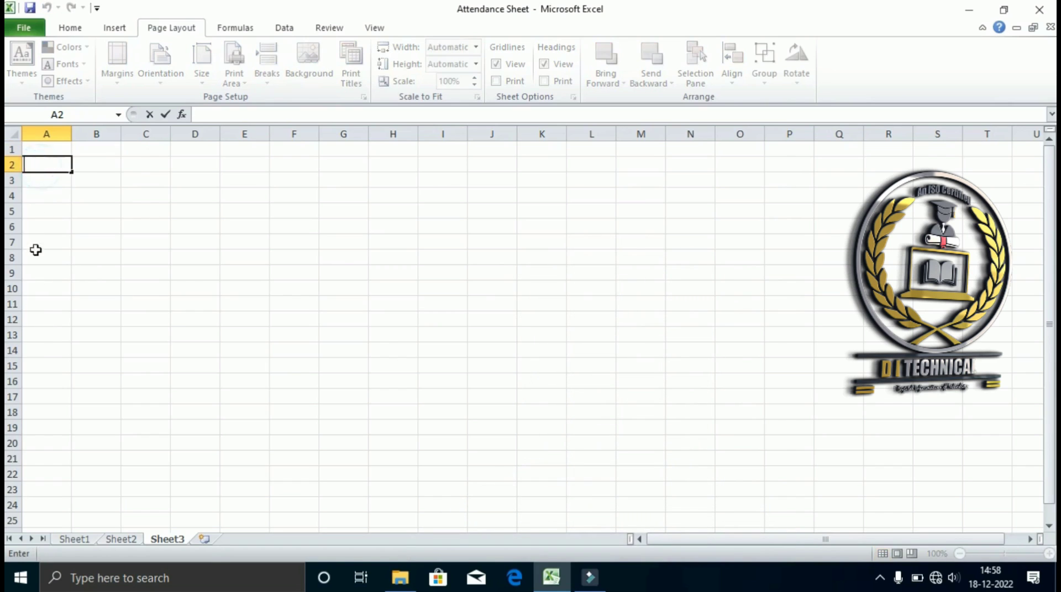
pyautogui.click(44, 320)
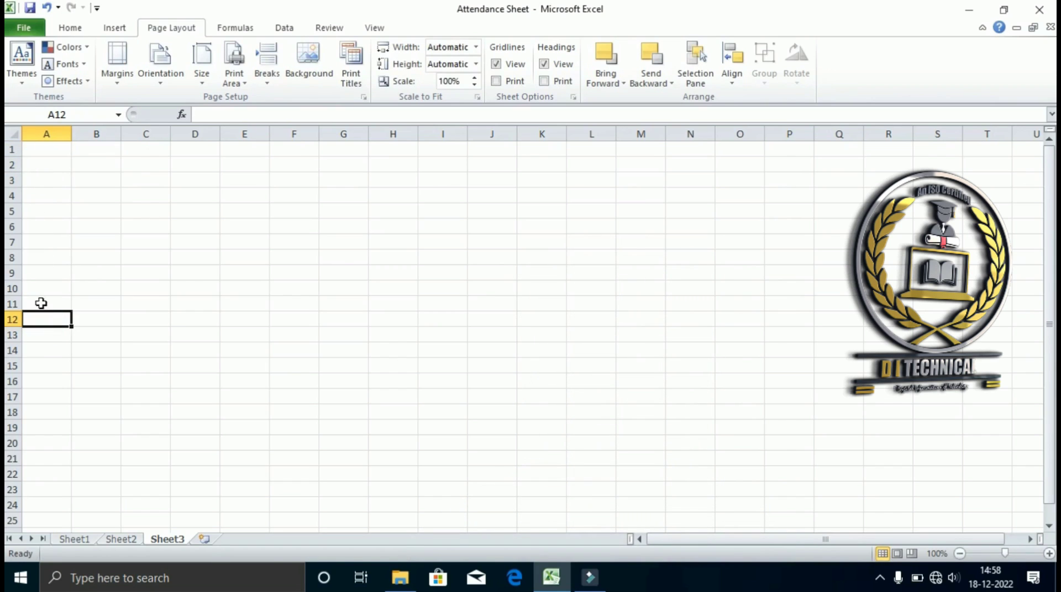
pyautogui.click(48, 302)
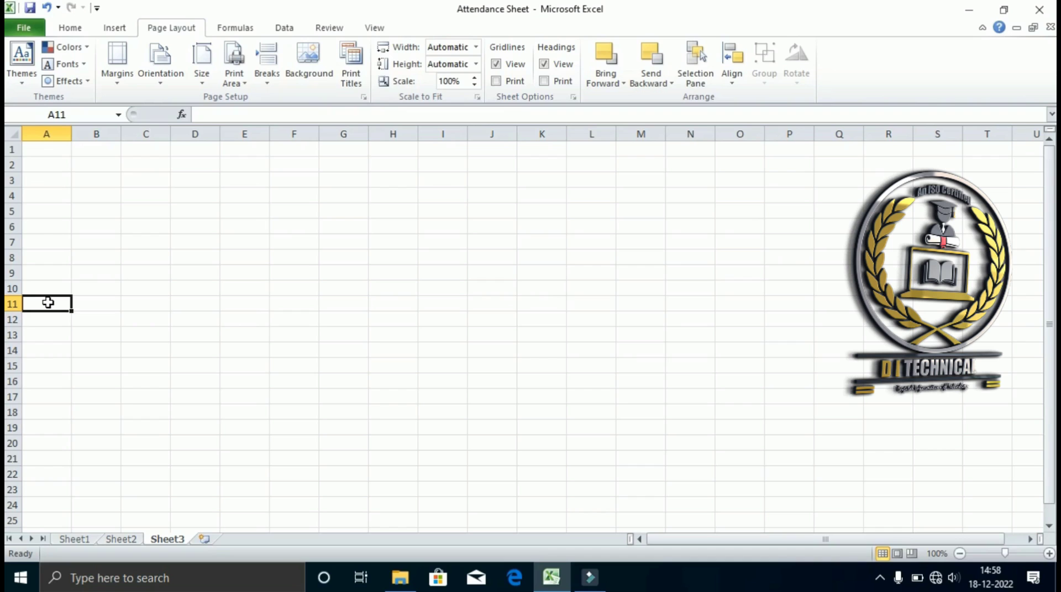
pyautogui.write('Si')
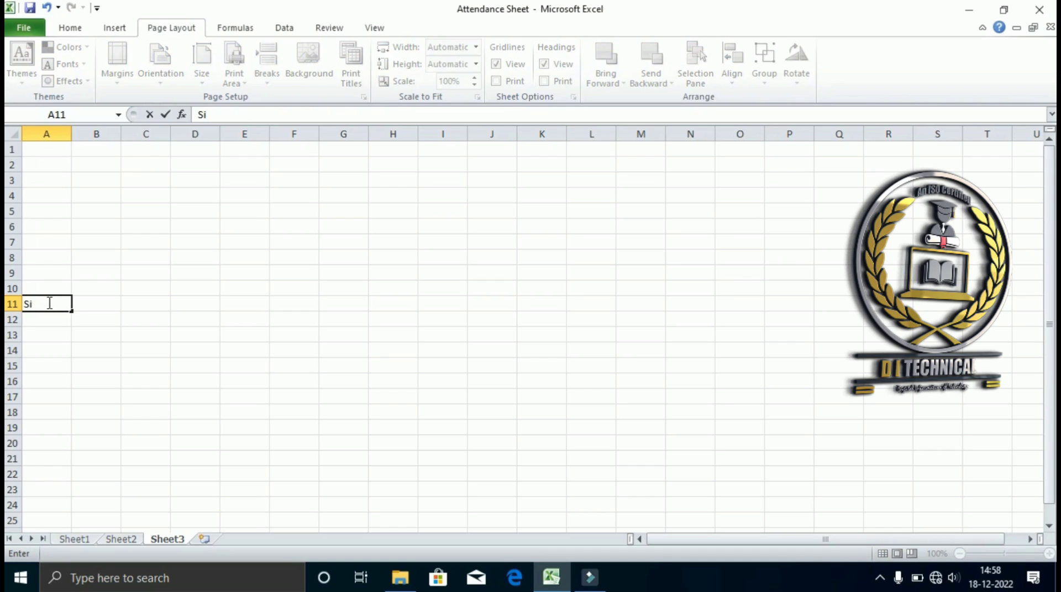
pyautogui.write(' No')
pyautogui.press('Tab')
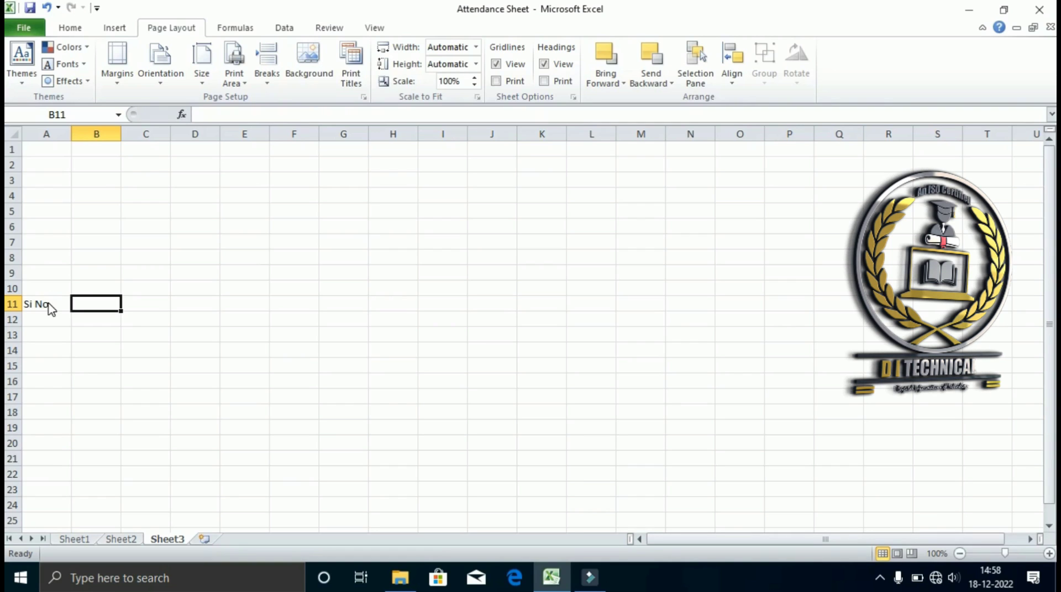
# Check the print preview, then apply Narrow page margins so printing reaches column J.
pyautogui.hotkey('ctrl', 'p')
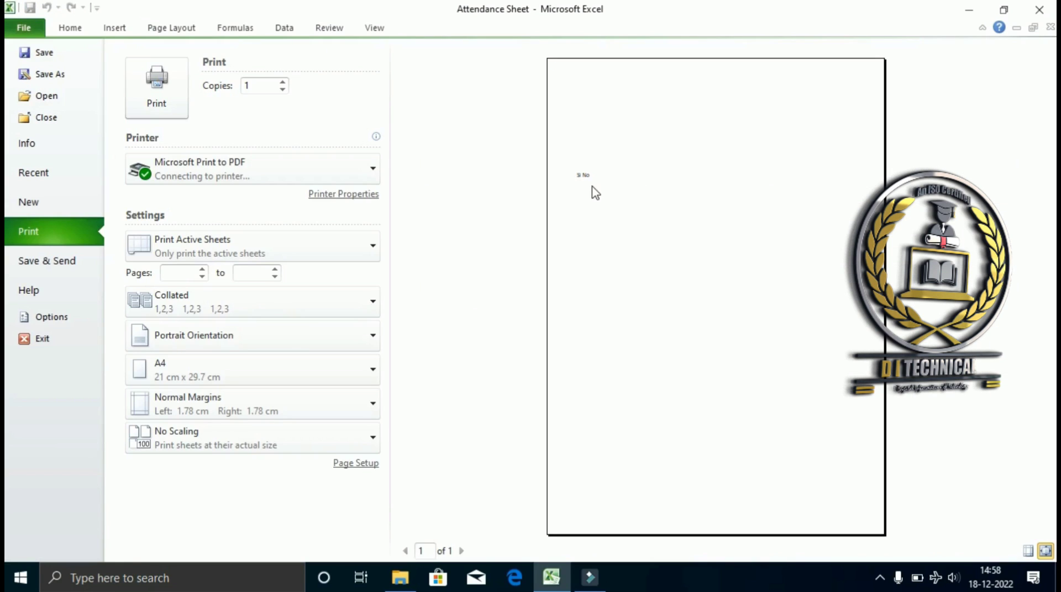
pyautogui.press('Escape')
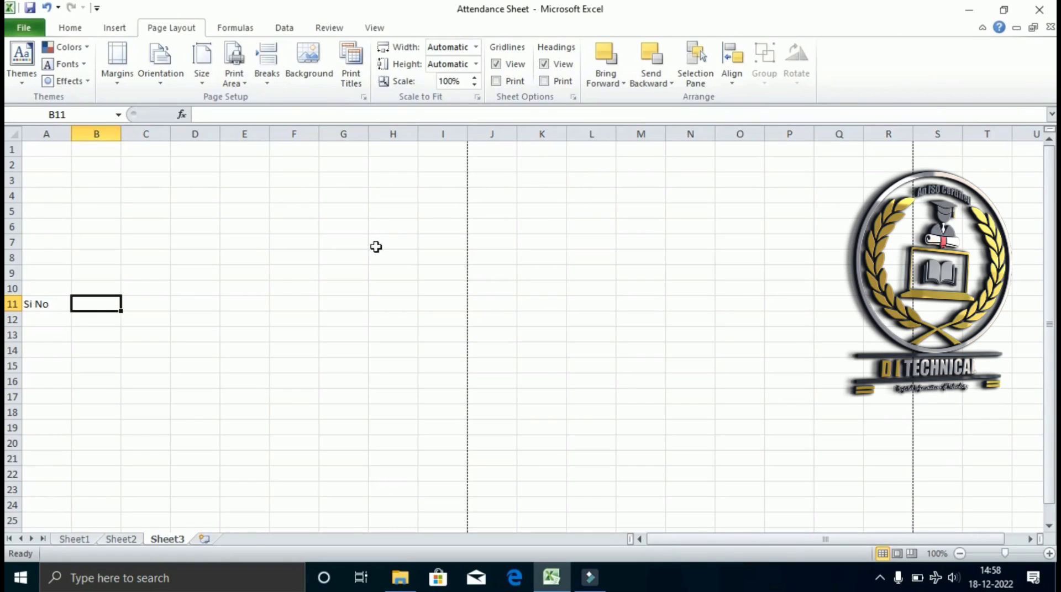
pyautogui.click(160, 77)
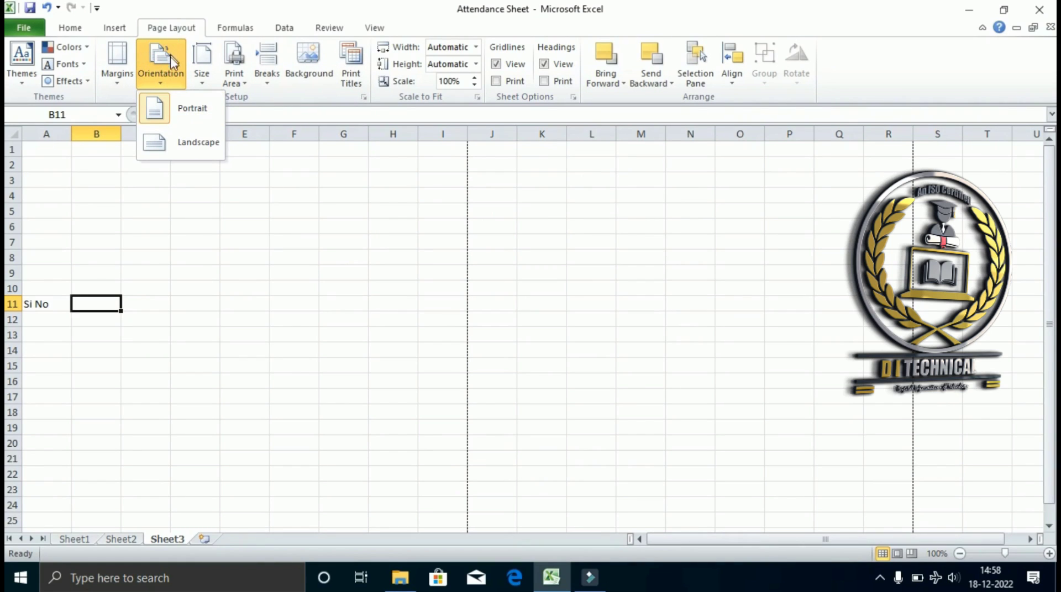
pyautogui.click(121, 78)
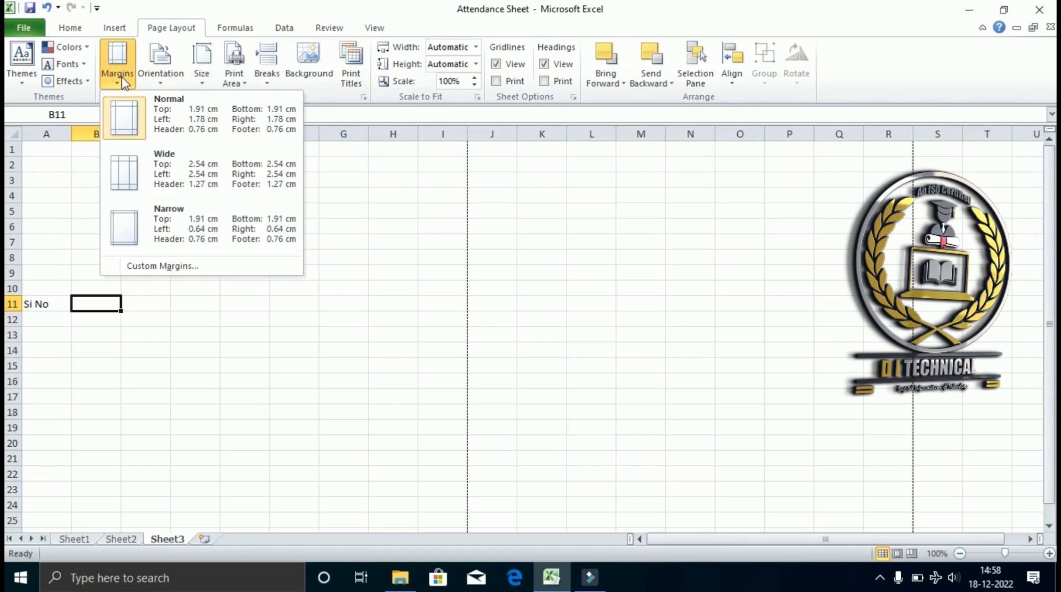
pyautogui.click(140, 221)
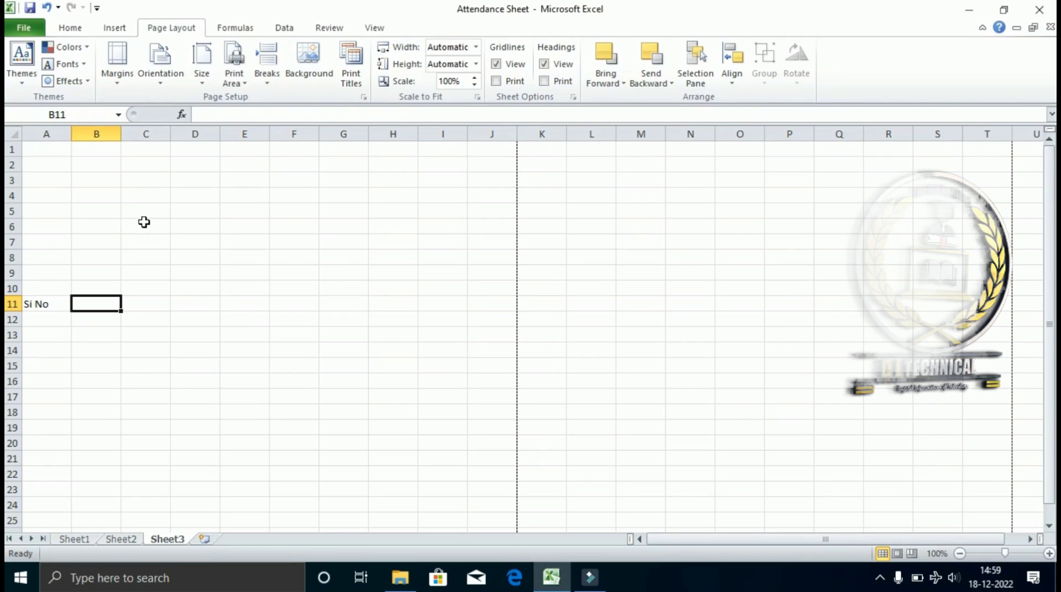
# Enter 'Amount' in J11 and 'GST 18%' in I11.
pyautogui.click(42, 308)
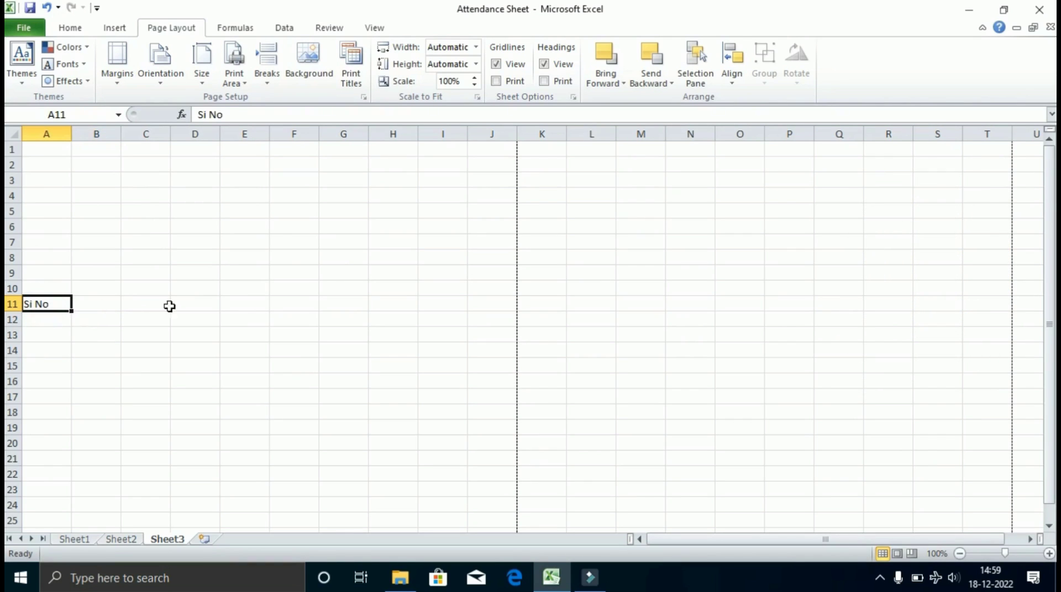
pyautogui.click(482, 304)
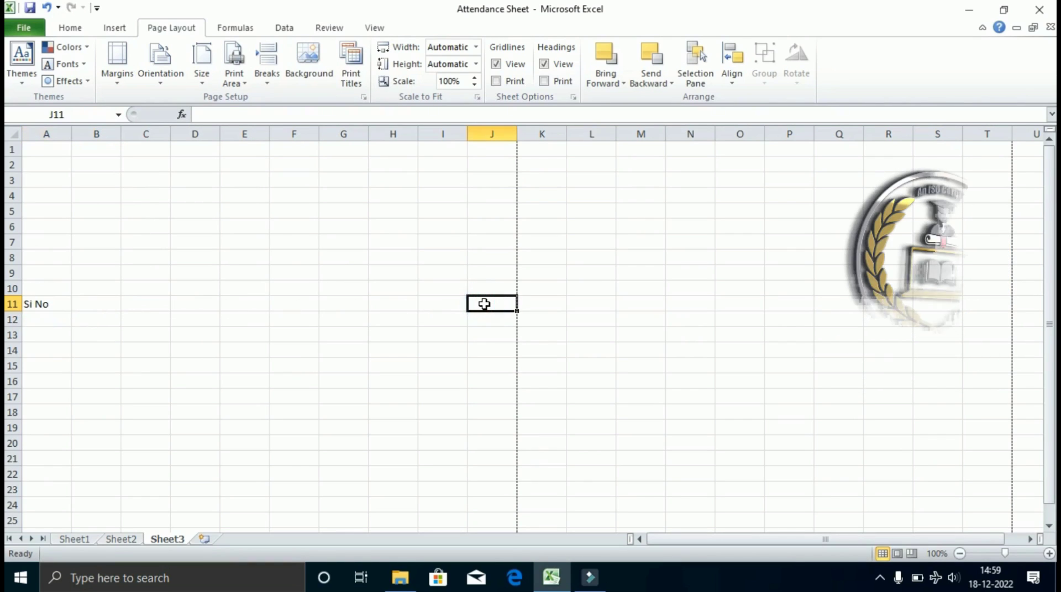
pyautogui.write('Amount')
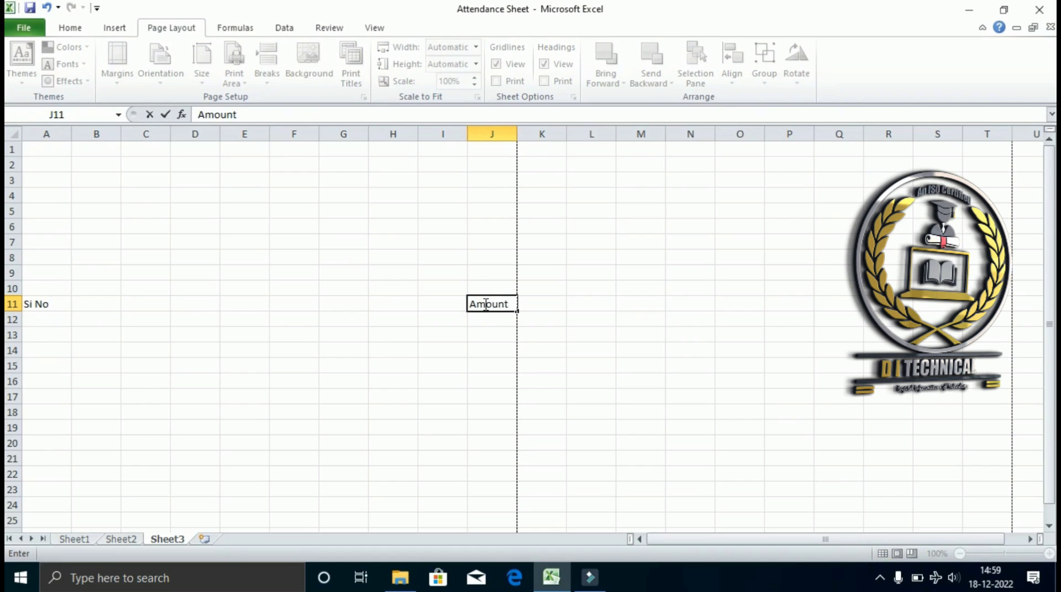
pyautogui.press('Left')
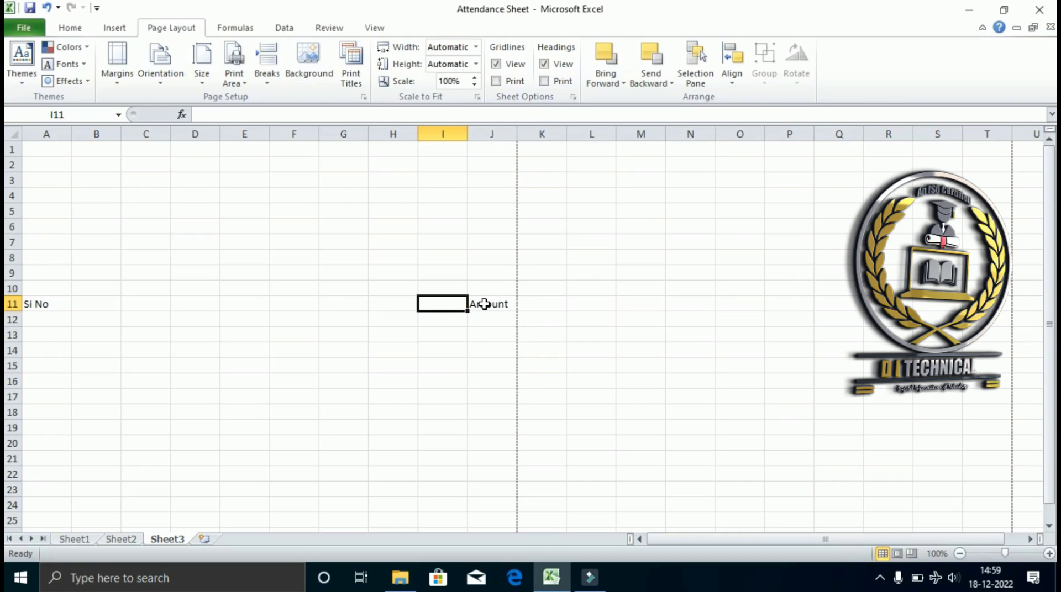
pyautogui.write('G')
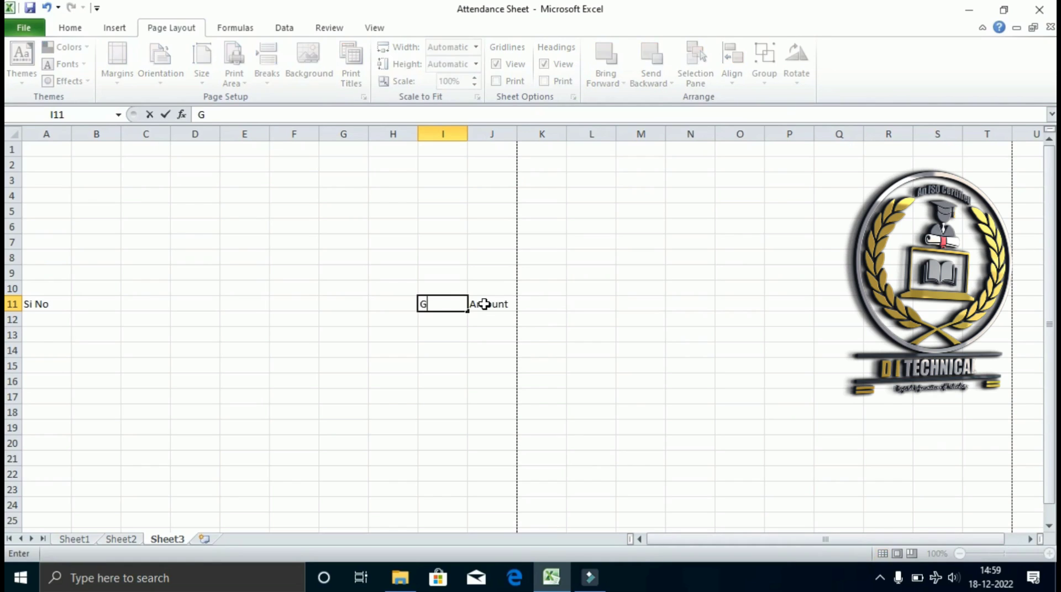
pyautogui.write('ST 18')
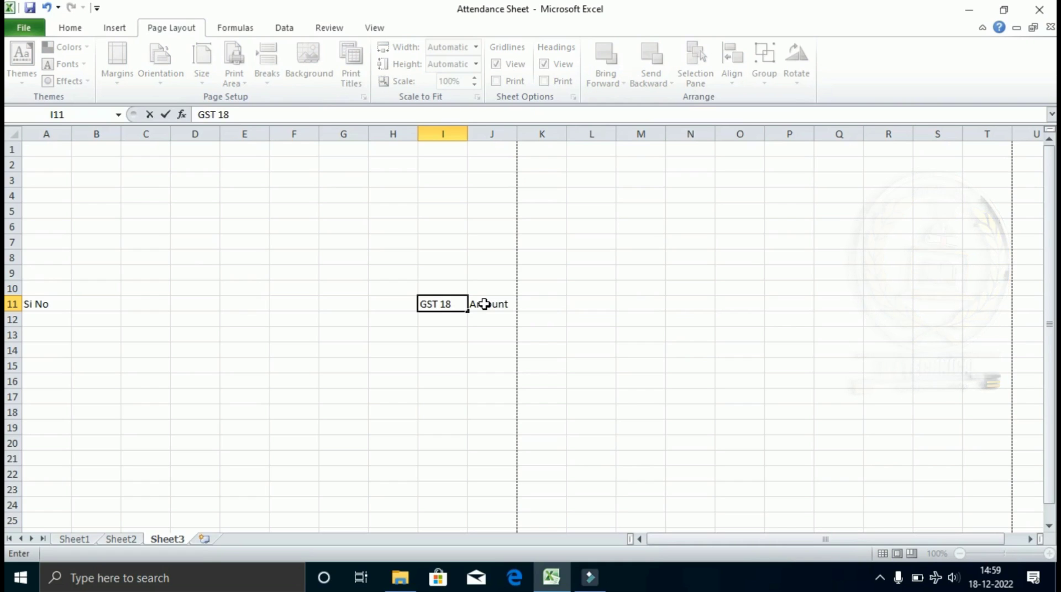
pyautogui.write('%')
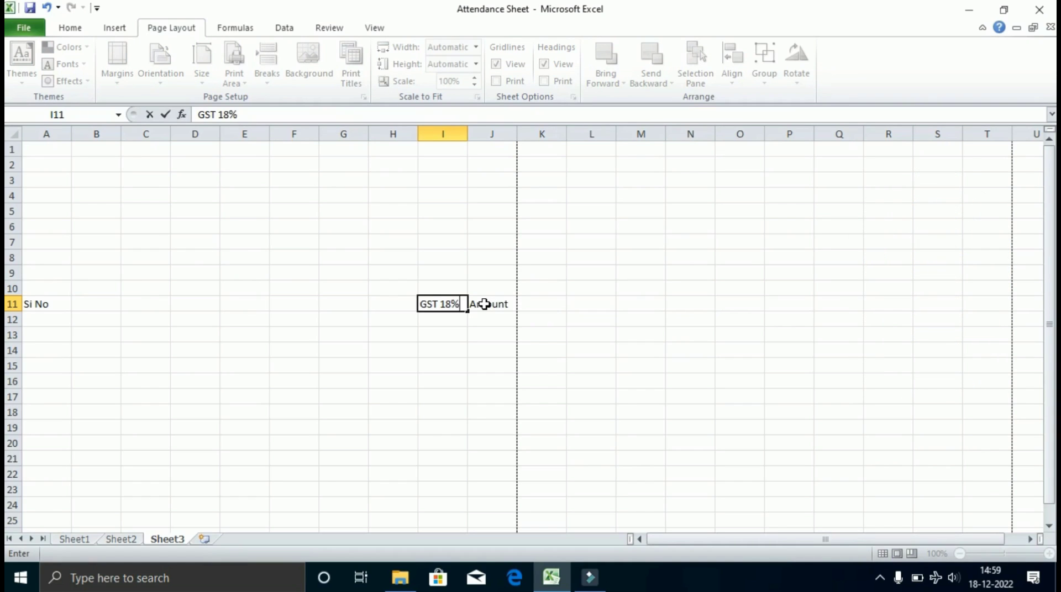
pyautogui.press('Left')
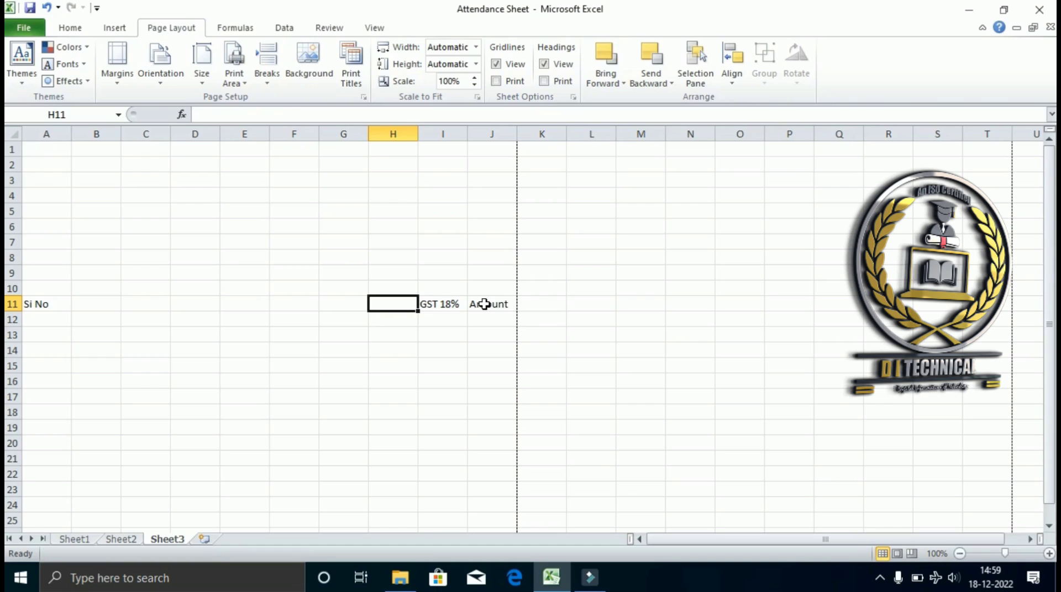
# Enter 'Rate' in H11, 'Qty' in G11 and 'HSN Code' in F11.
pyautogui.write('Rate')
pyautogui.press('Left')
pyautogui.write('Q')
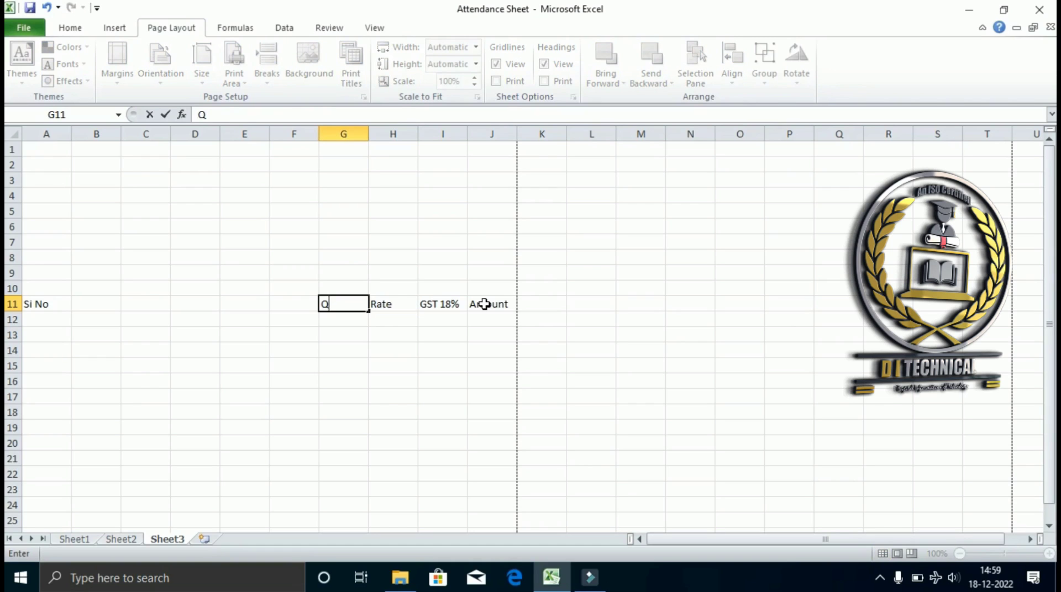
pyautogui.write('r')
pyautogui.press('BackSpace')
pyautogui.write('ty')
pyautogui.press('Left')
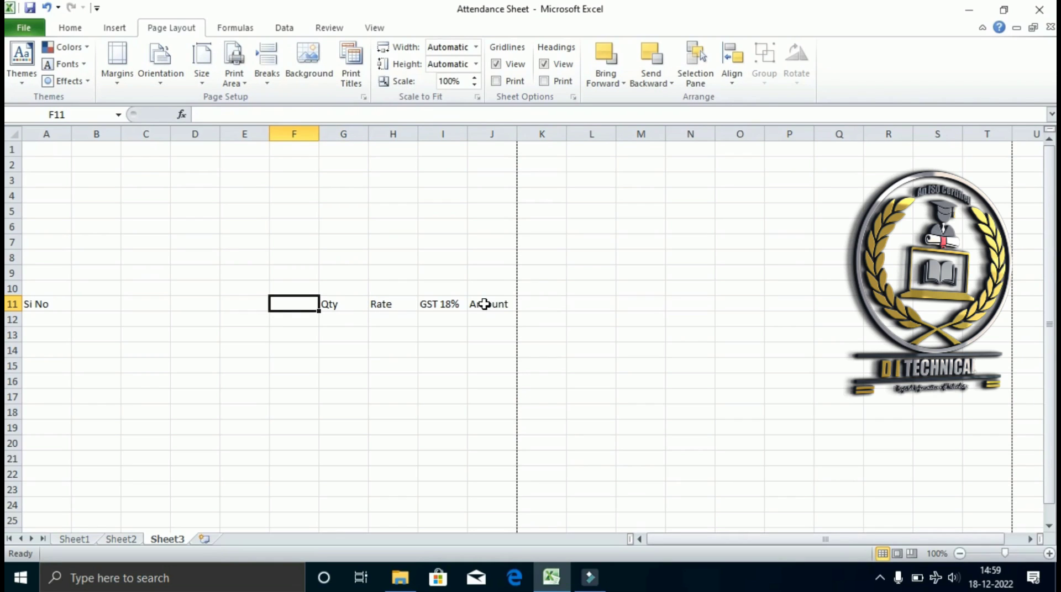
pyautogui.write('HSN Co')
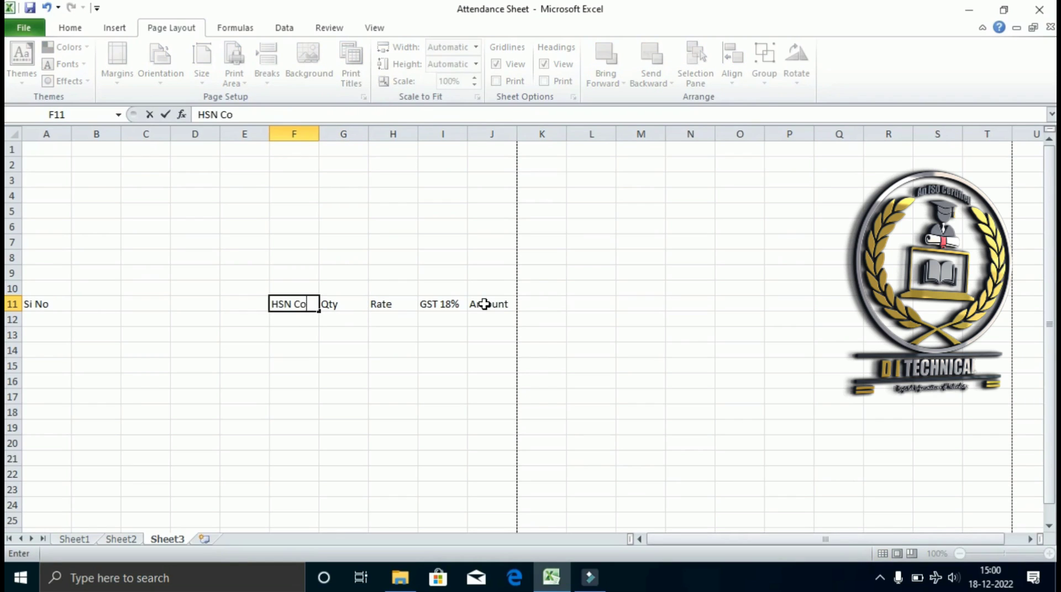
pyautogui.write('de')
pyautogui.press('Left')
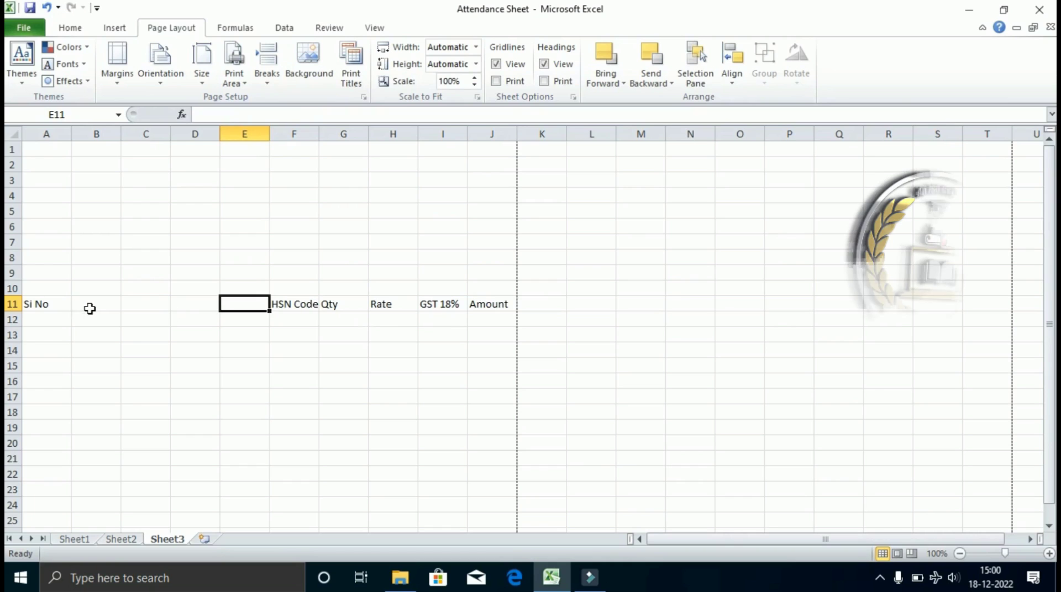
# Merge columns B to E across each row from 11 to 23.
pyautogui.moveTo(88, 307); pyautogui.dragTo(232, 494)
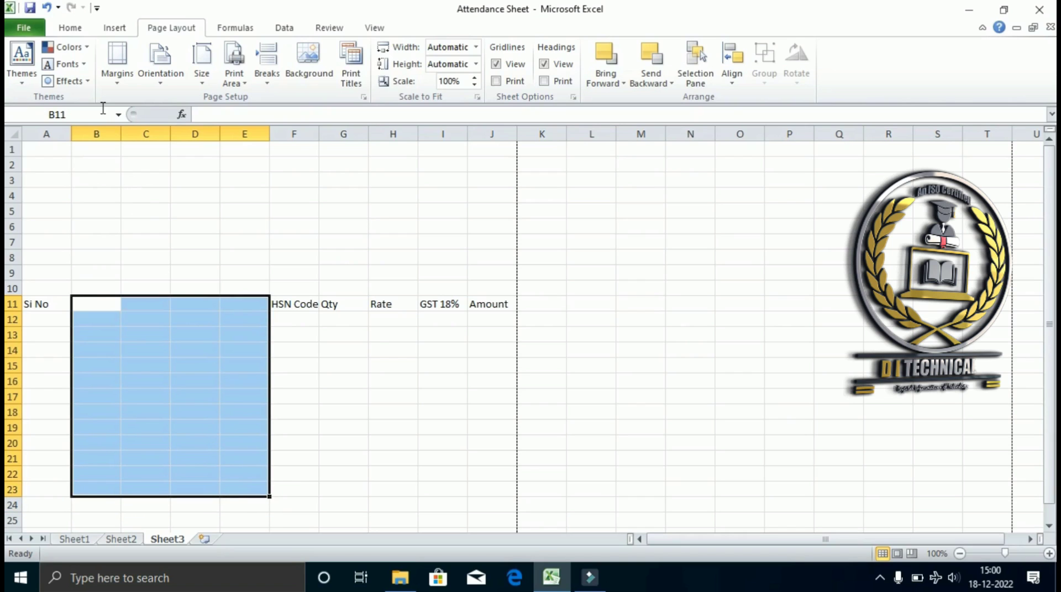
pyautogui.click(69, 26)
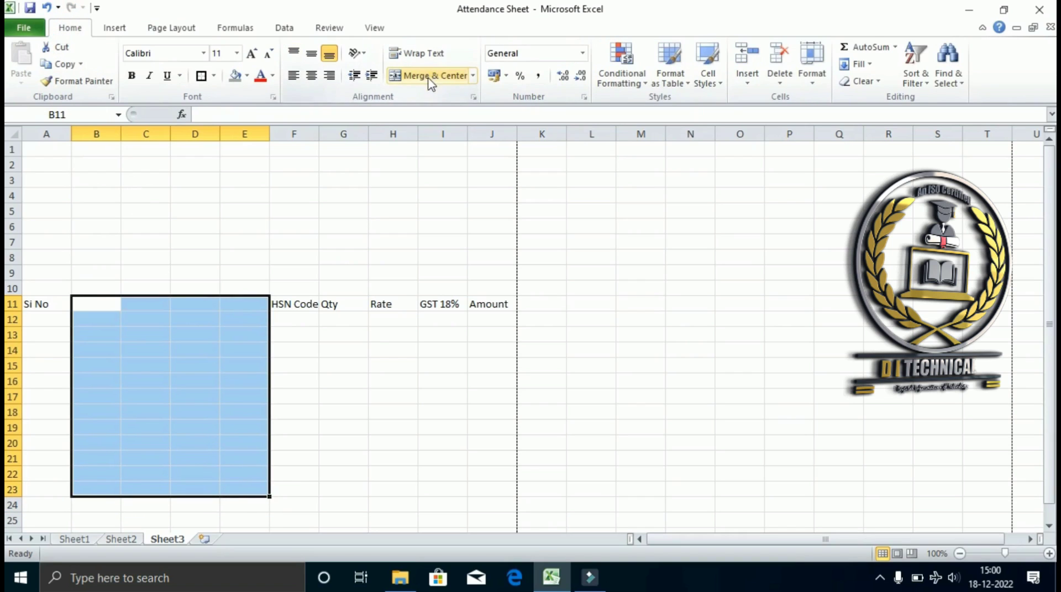
pyautogui.click(474, 76)
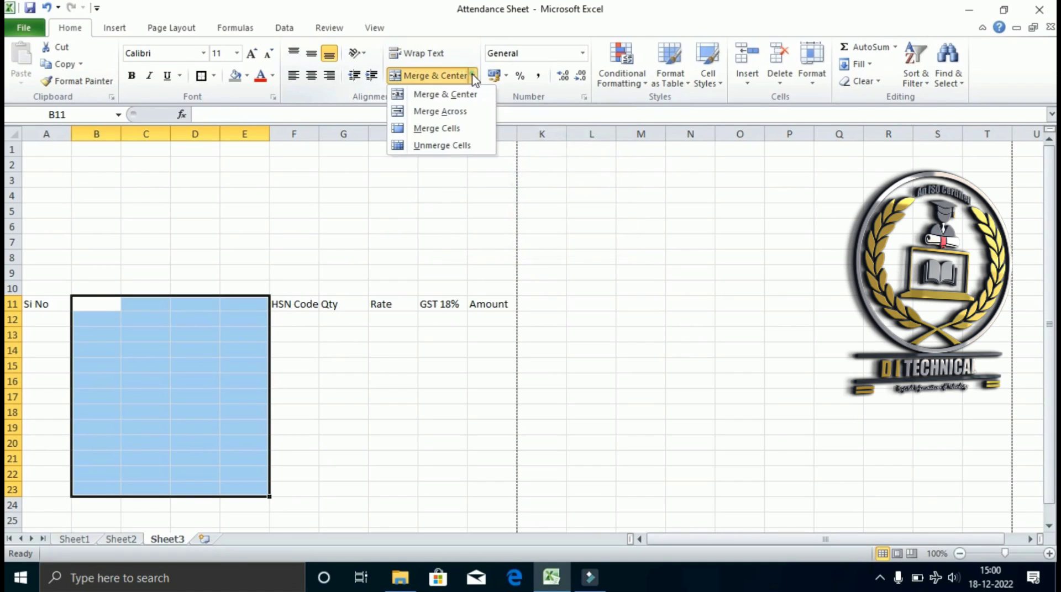
pyautogui.click(435, 112)
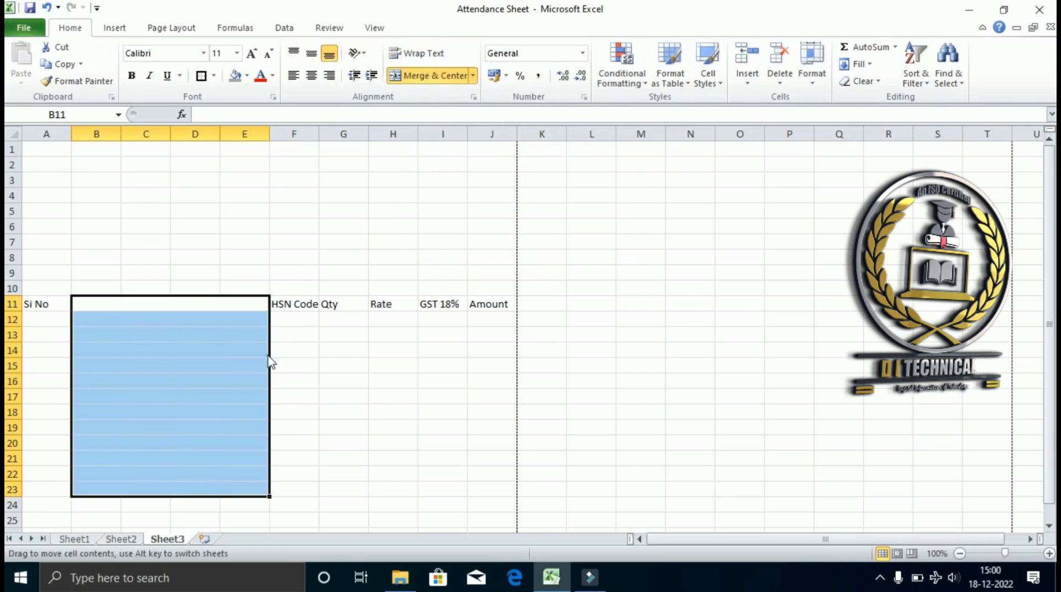
pyautogui.click(244, 390)
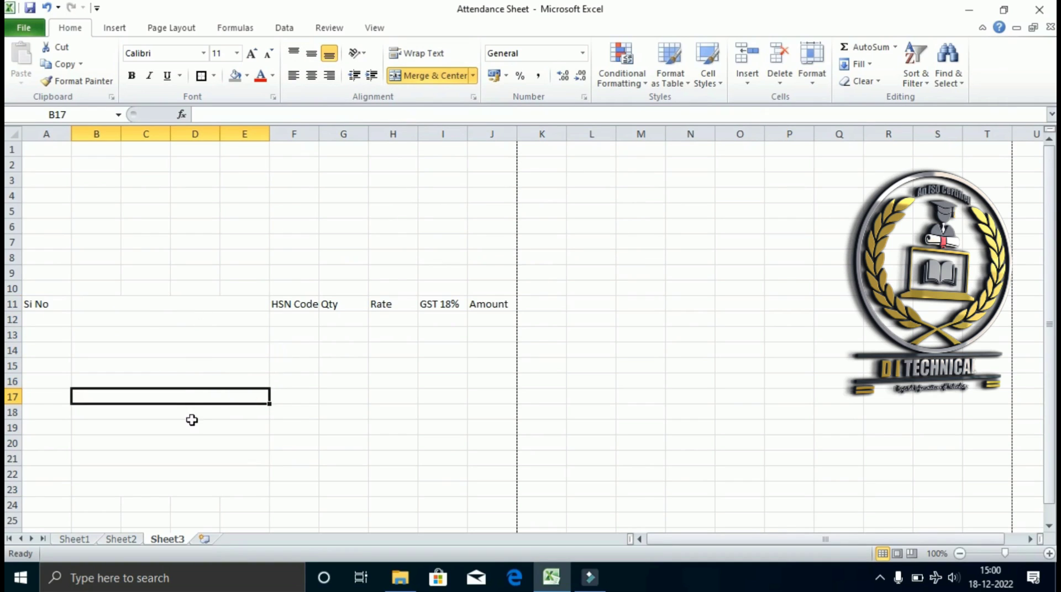
# Enter the heading 'Items Details' in merged cell B11.
pyautogui.click(145, 307)
pyautogui.write('I')
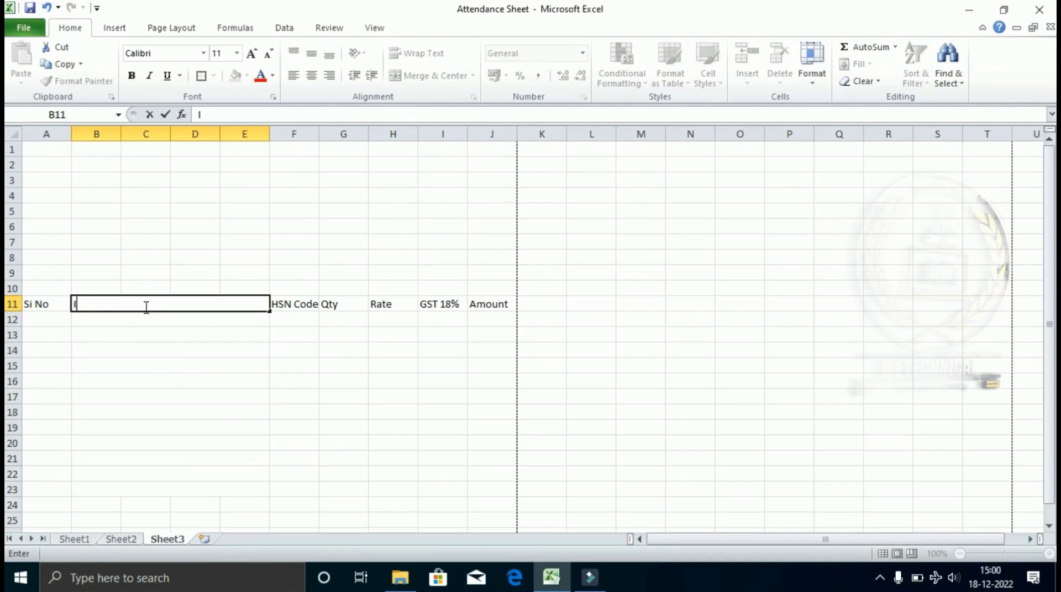
pyautogui.write('te')
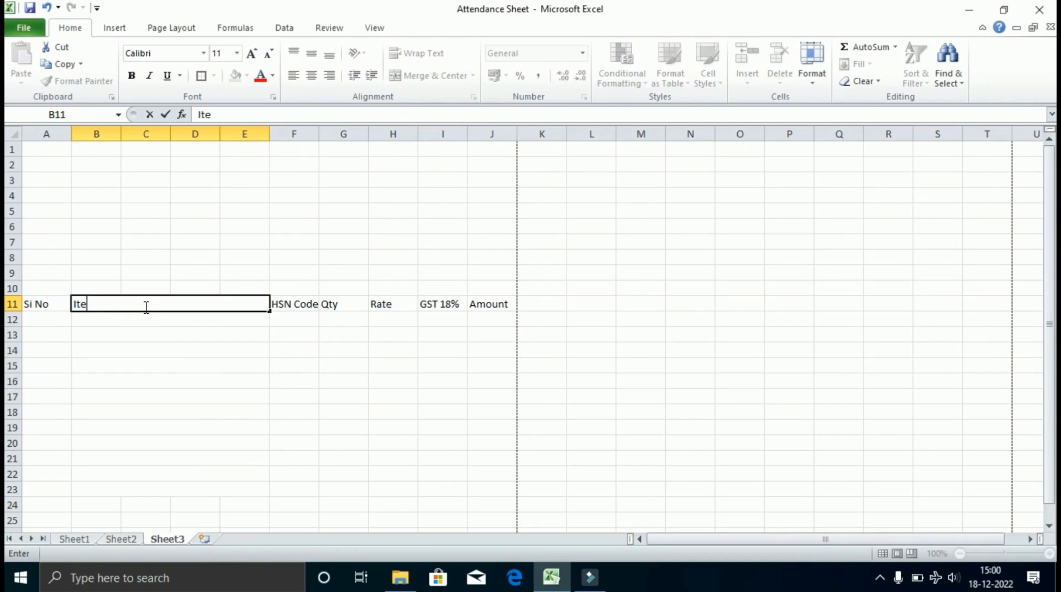
pyautogui.write('ms')
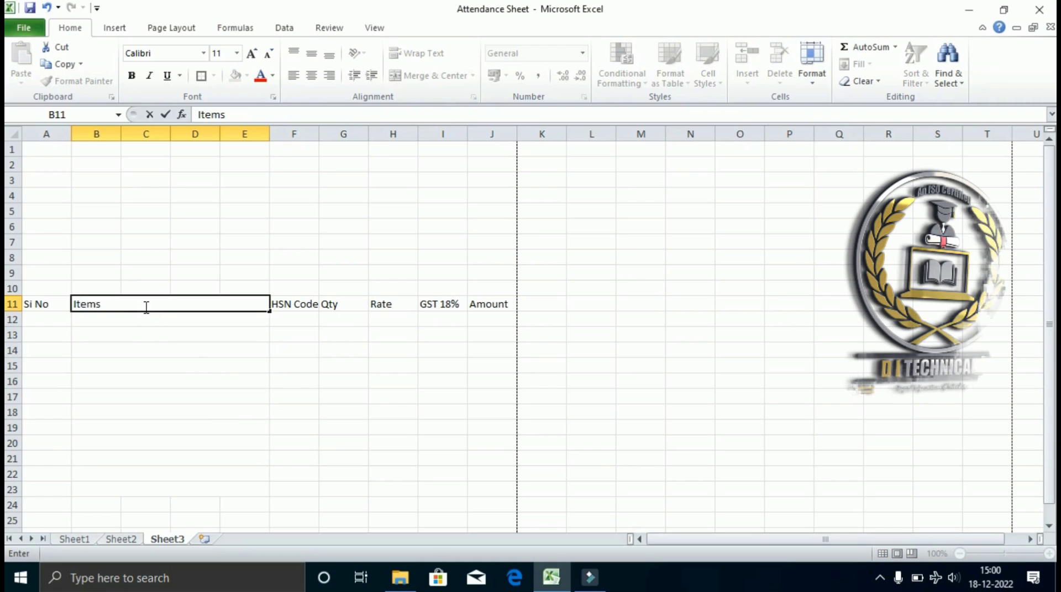
pyautogui.write(' Details')
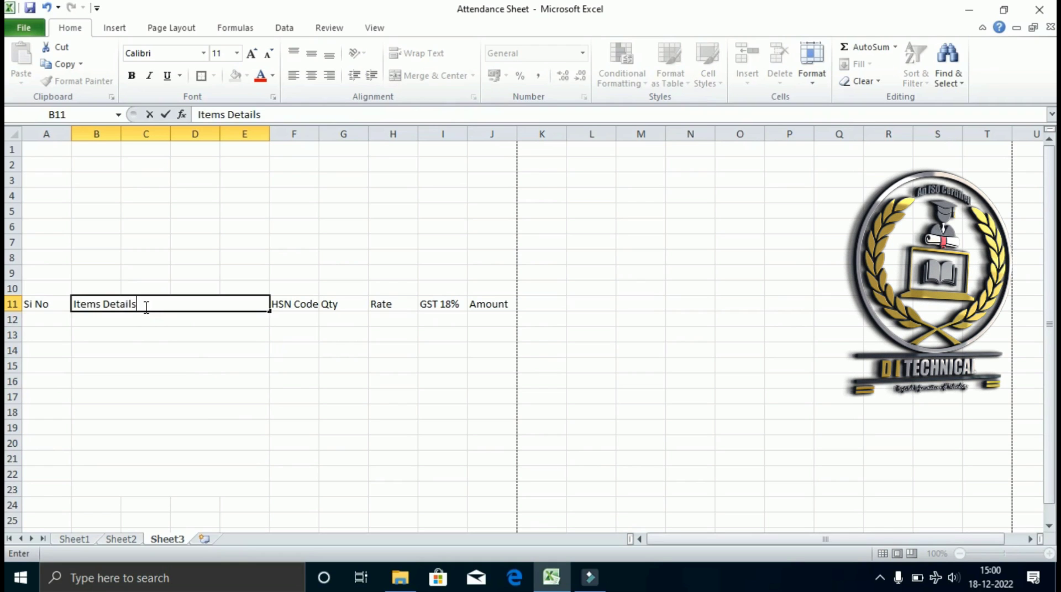
pyautogui.press('Return')
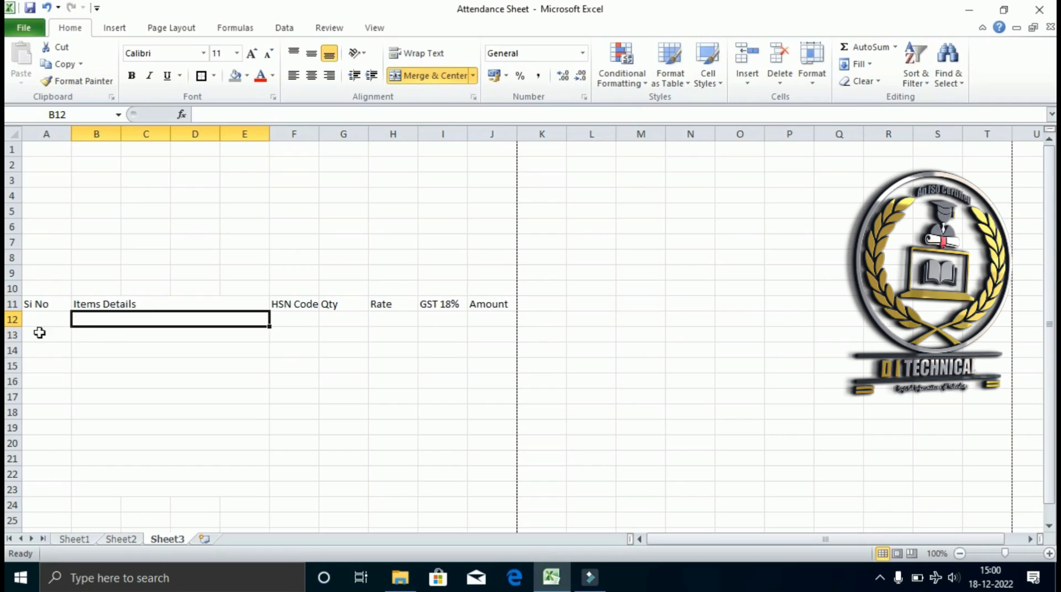
# Make the row 11 headings bold 12-point Cambria.
pyautogui.moveTo(35, 304); pyautogui.dragTo(492, 304)
pyautogui.click(254, 56)
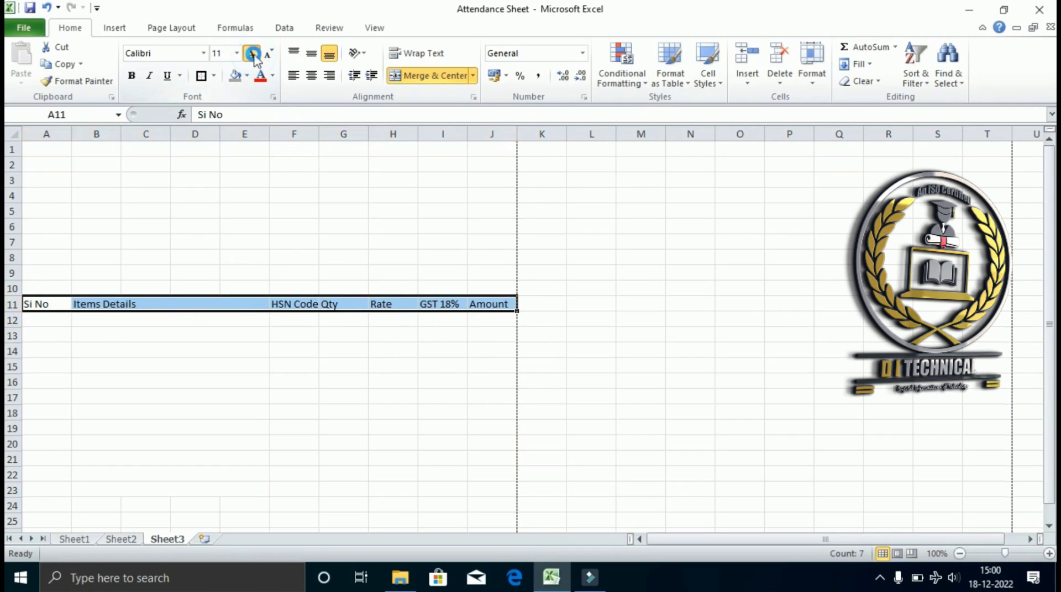
pyautogui.click(133, 76)
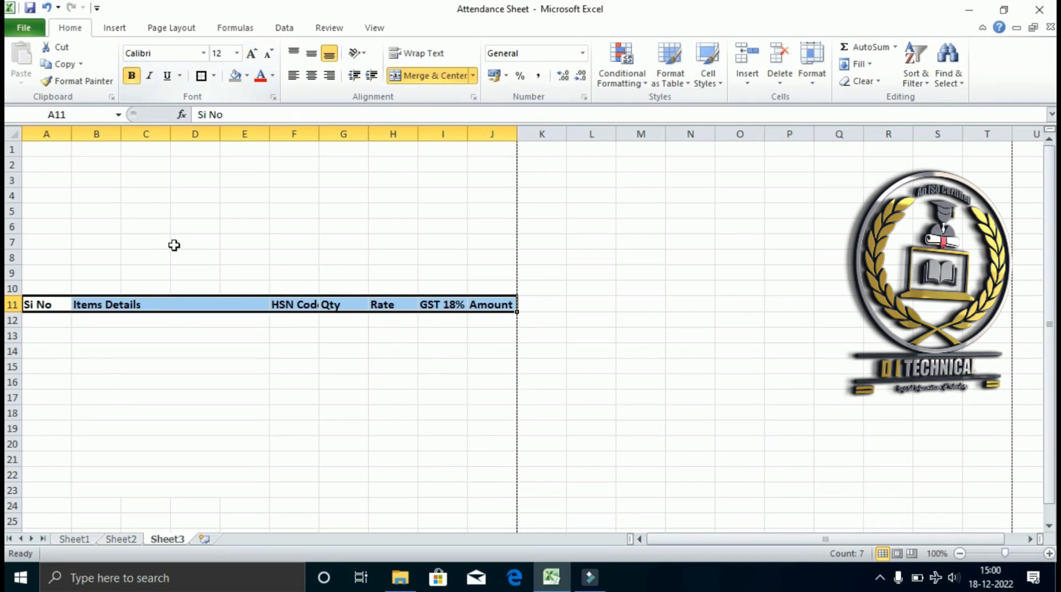
pyautogui.click(203, 53)
pyautogui.click(164, 95)
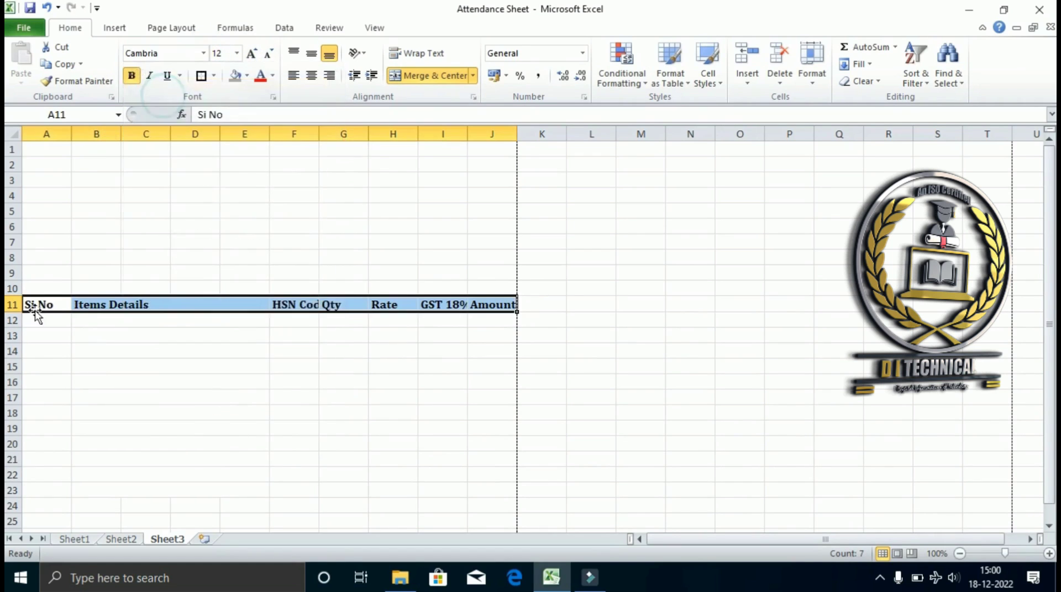
# Autofit columns F, I and J so HSN Code, GST 18% and Amount show fully.
pyautogui.doubleClick(315, 134)
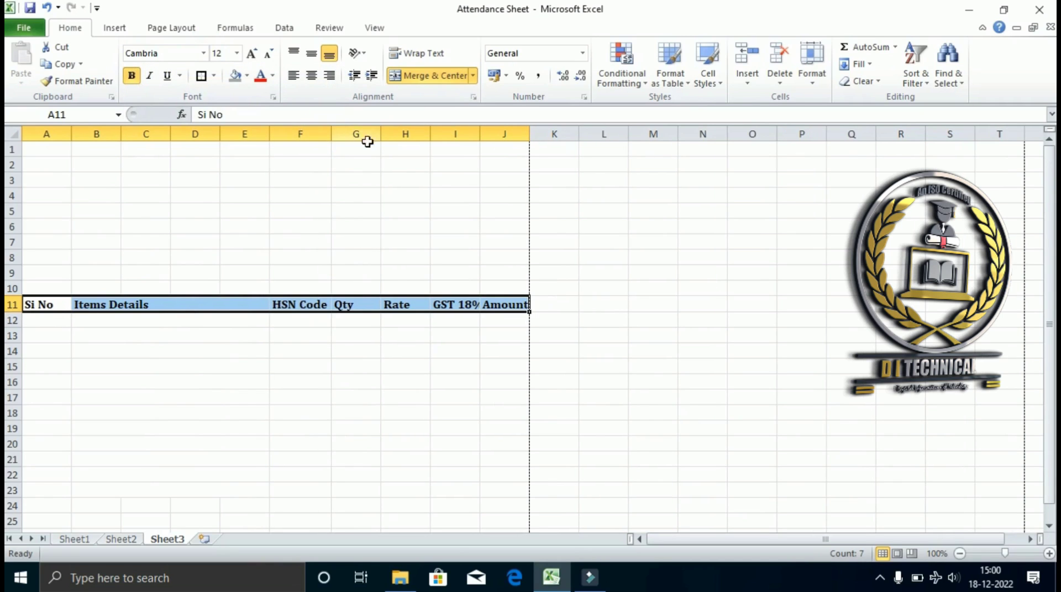
pyautogui.doubleClick(479, 134)
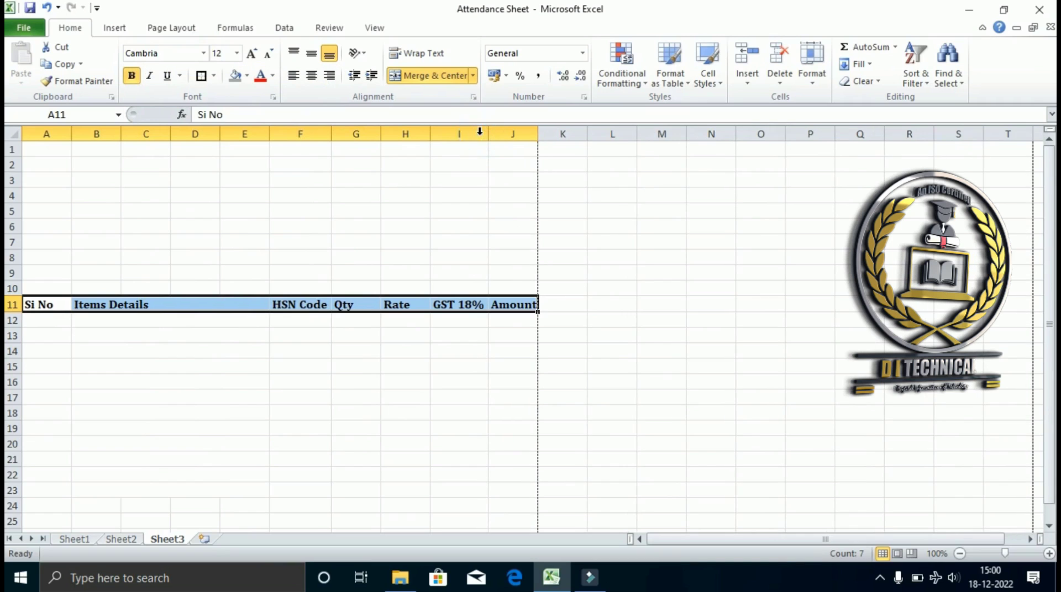
pyautogui.doubleClick(535, 131)
pyautogui.click(53, 320)
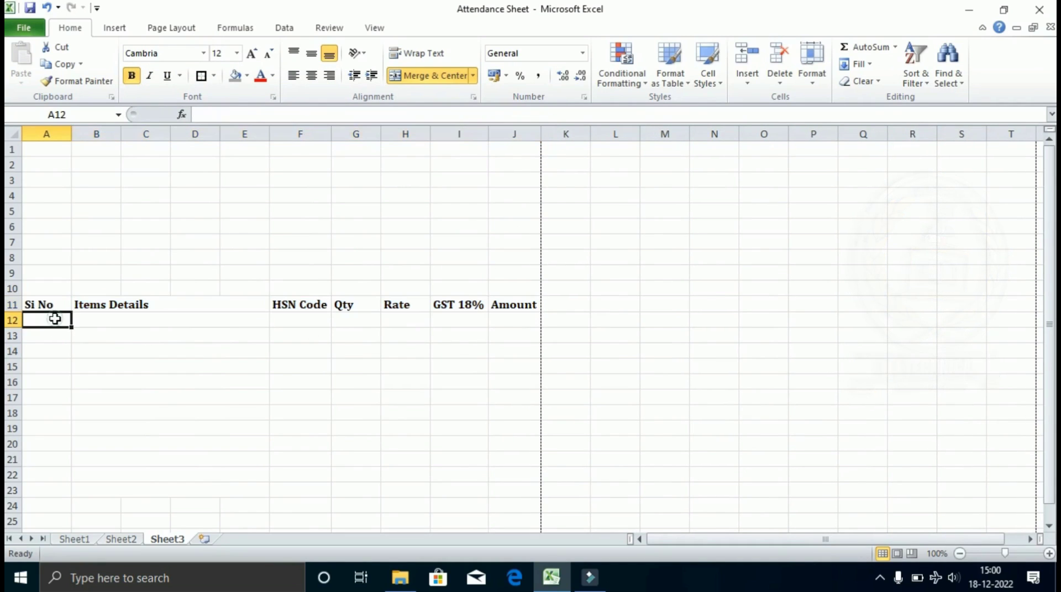
# Number the Si No column 1 to 12 in A12:A23, extending the series from 1–5.
pyautogui.write('1')
pyautogui.press('Return')
pyautogui.write('2')
pyautogui.press('Return')
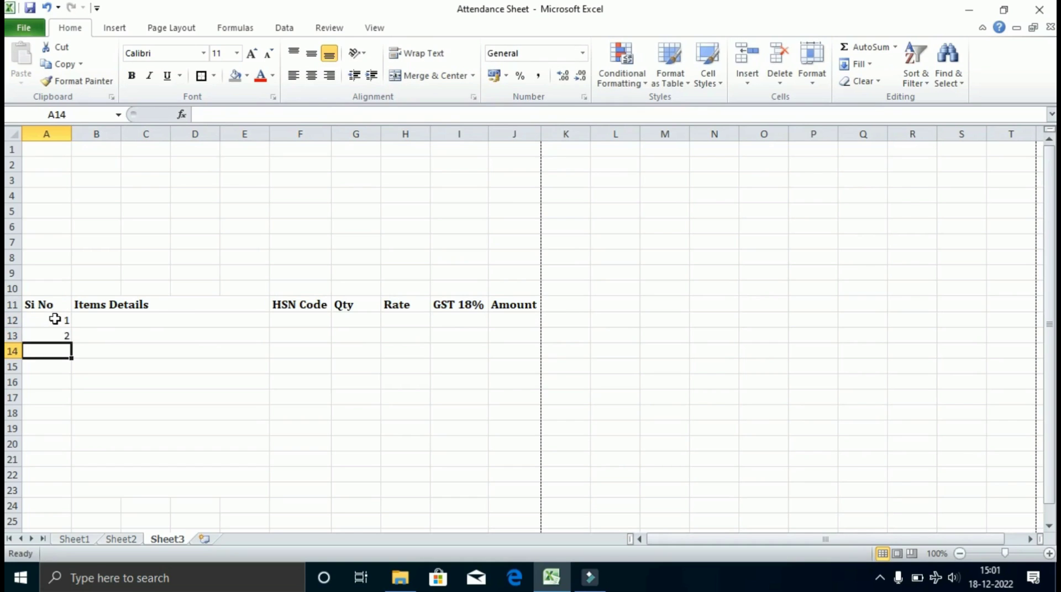
pyautogui.write('3')
pyautogui.press('Return')
pyautogui.write('4')
pyautogui.press('Return')
pyautogui.write('5')
pyautogui.press('Return')
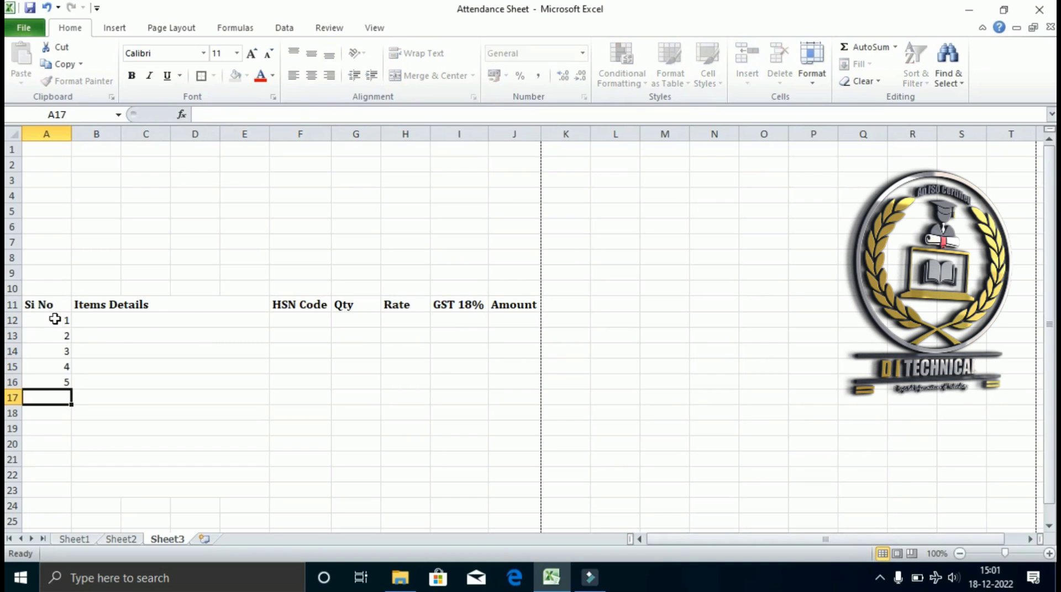
pyautogui.moveTo(54, 320); pyautogui.dragTo(65, 496)
# List Monitor, Cpu, Keyboard, Mouse, Speaker and Projector under Items Details.
pyautogui.click(190, 320)
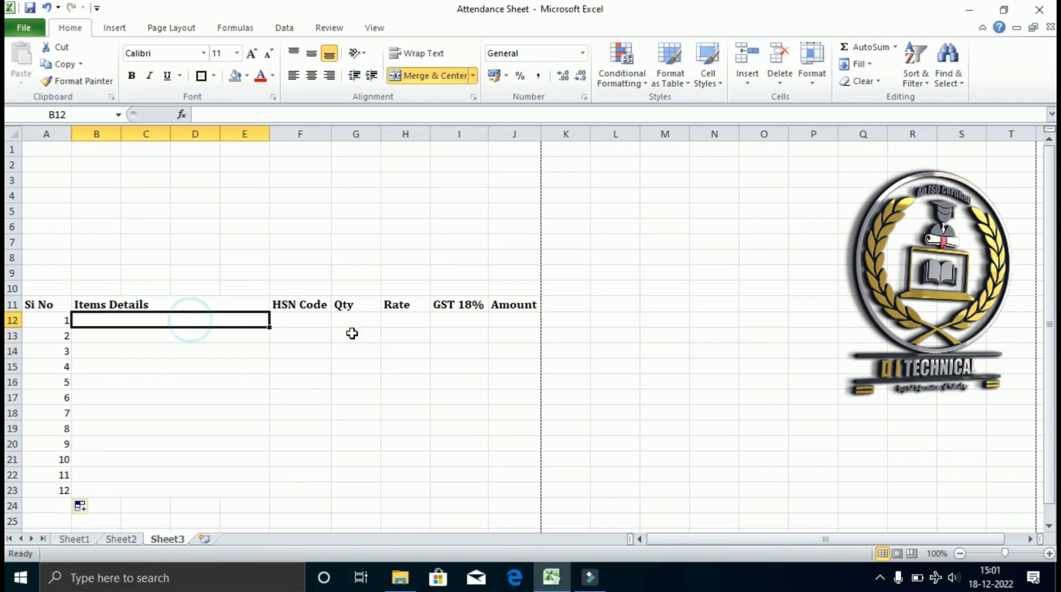
pyautogui.scroll(-2, 359, 340)
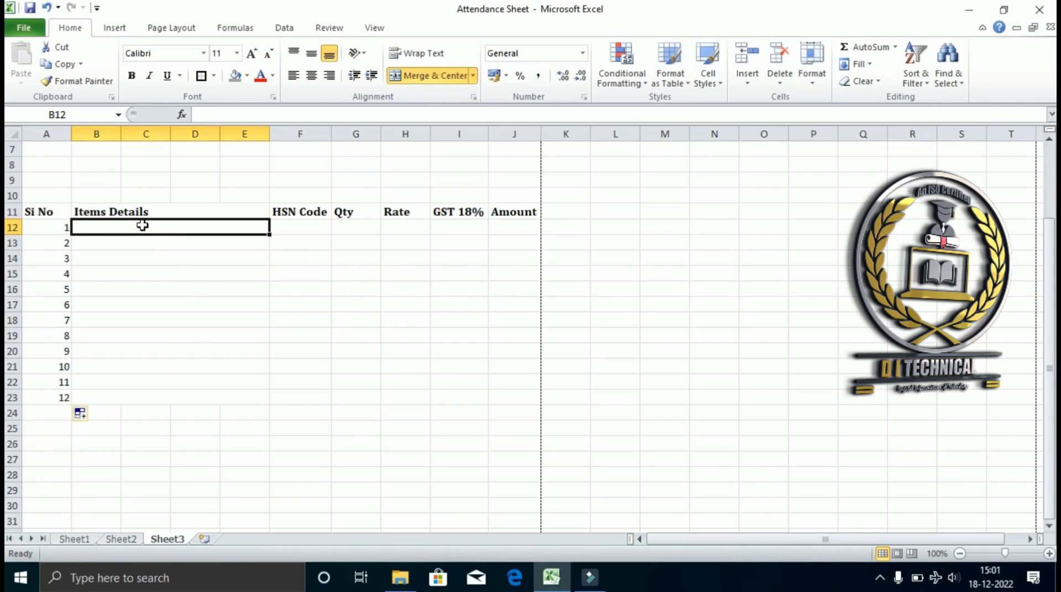
pyautogui.write('Moni')
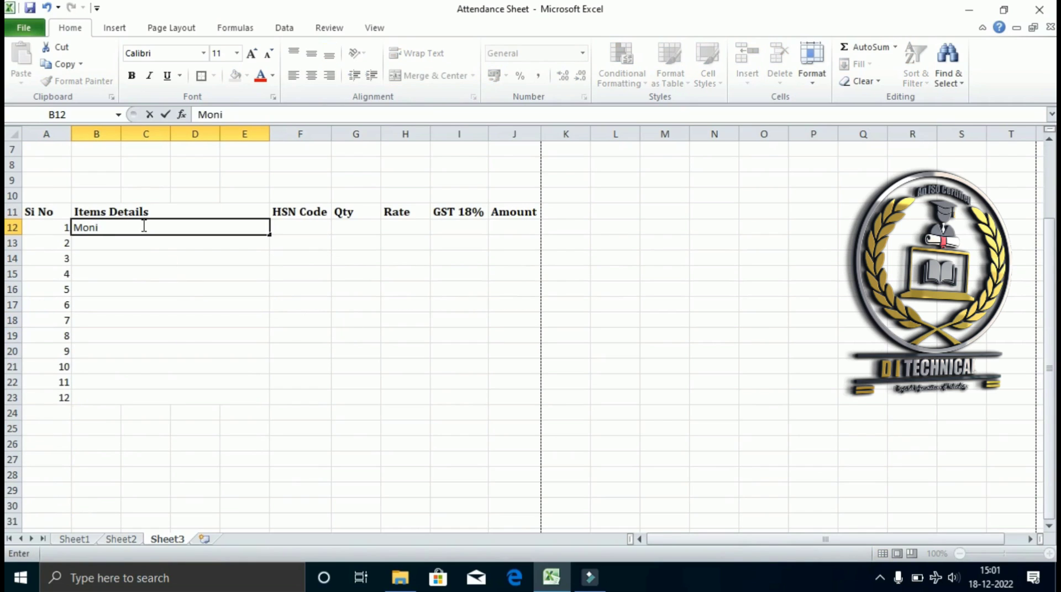
pyautogui.write('tor')
pyautogui.press('Return')
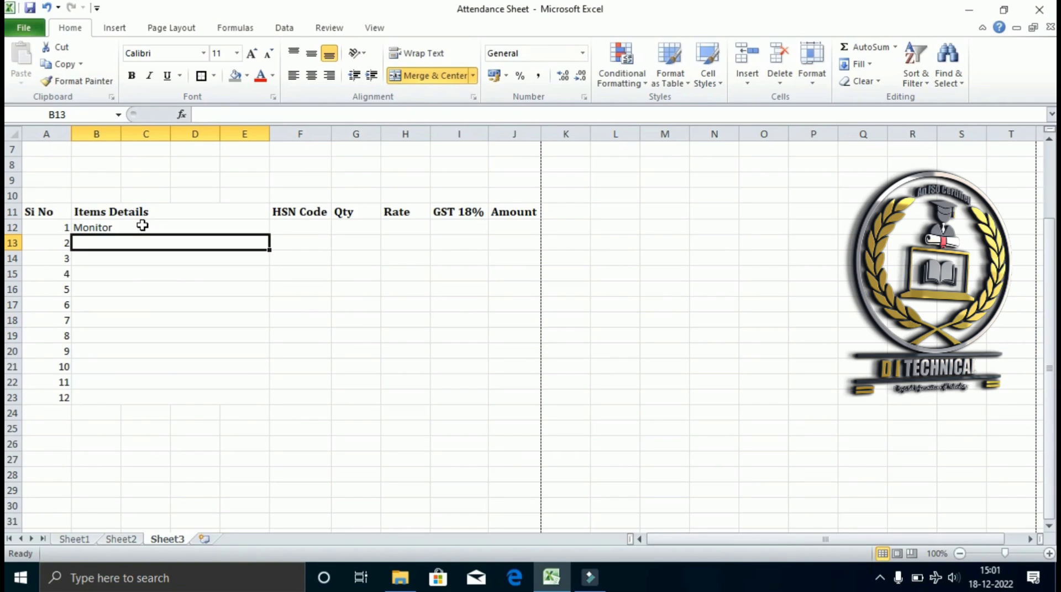
pyautogui.write('Cpu')
pyautogui.press('Return')
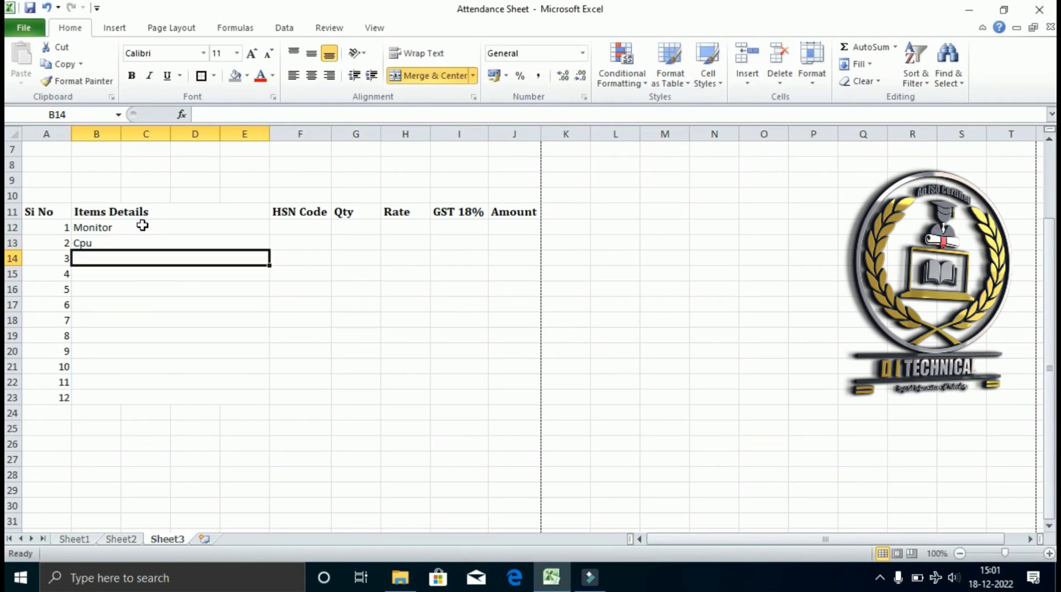
pyautogui.write('KeyBo')
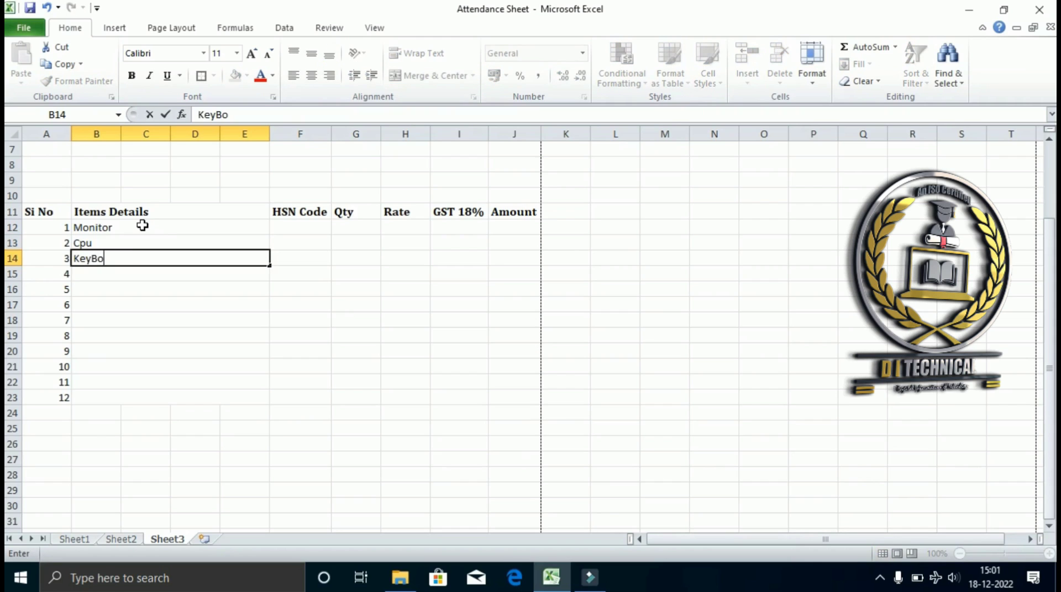
pyautogui.write('yboard')
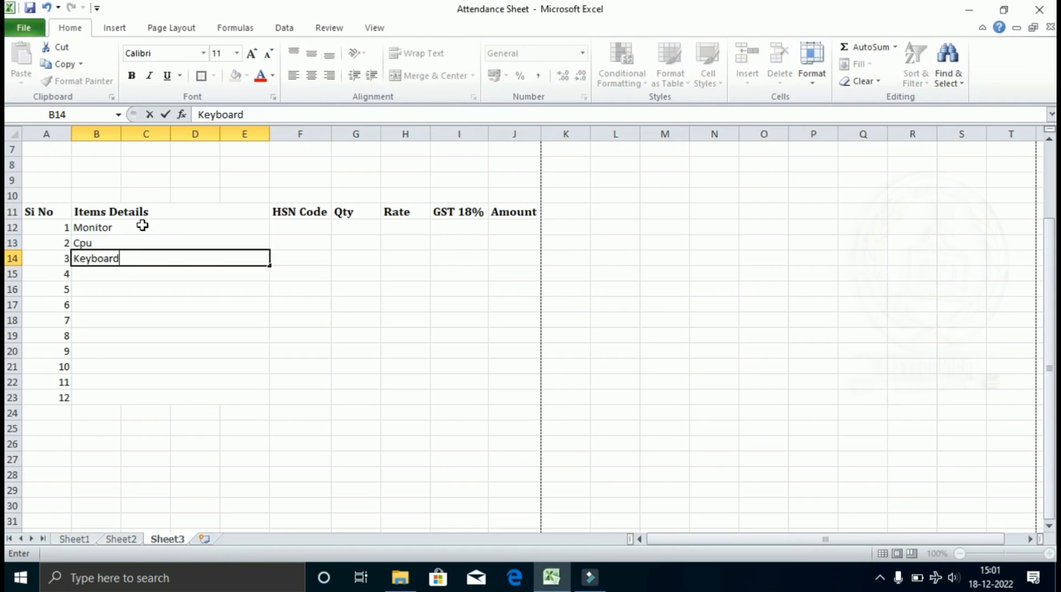
pyautogui.press('Return')
pyautogui.write('Mouse')
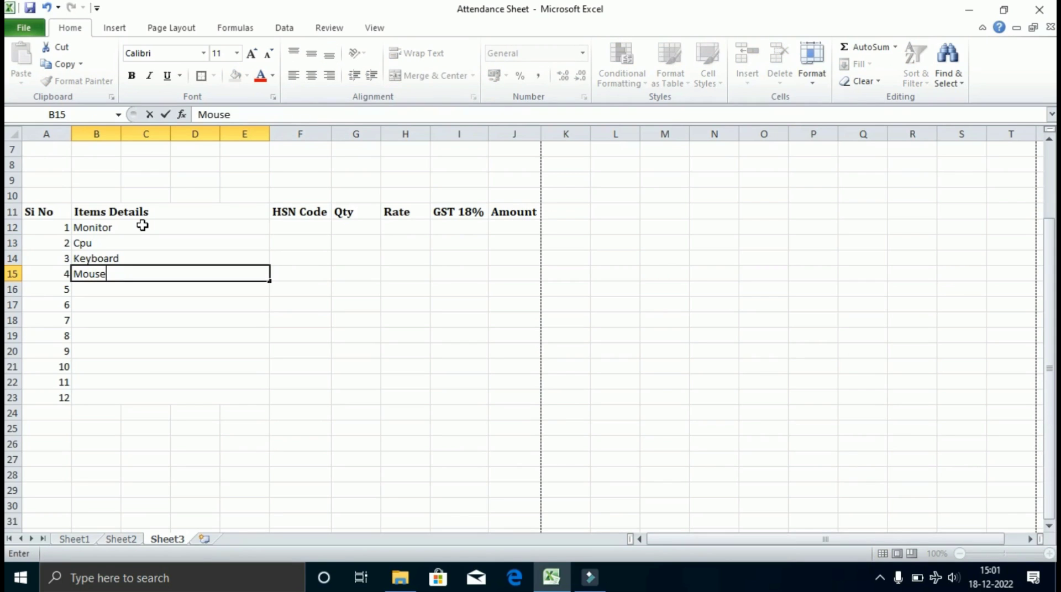
pyautogui.press('Return')
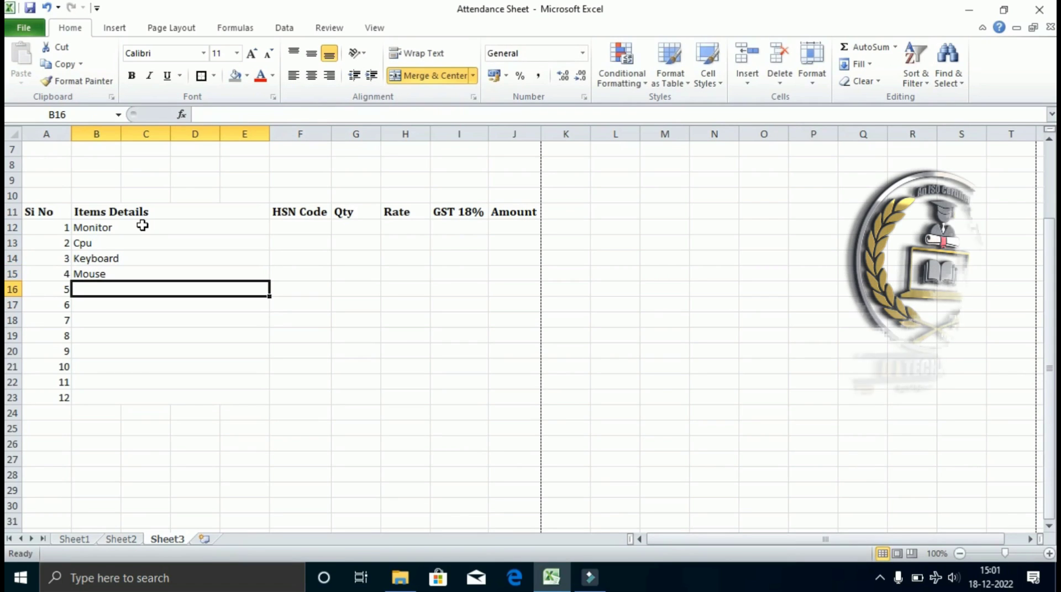
pyautogui.write('Spea')
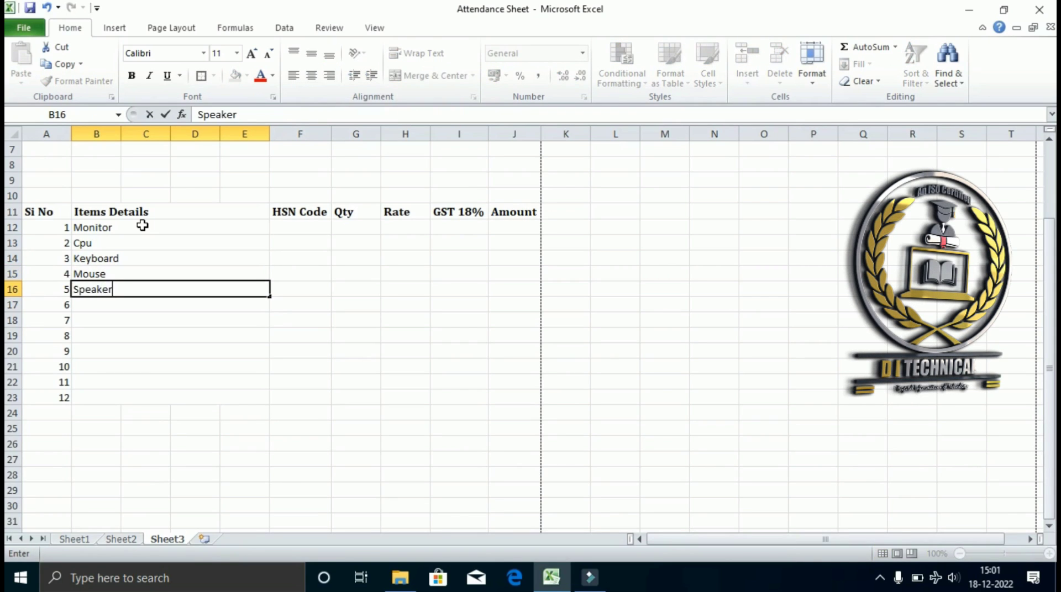
pyautogui.write('ker')
pyautogui.press('Return')
pyautogui.write('Pro')
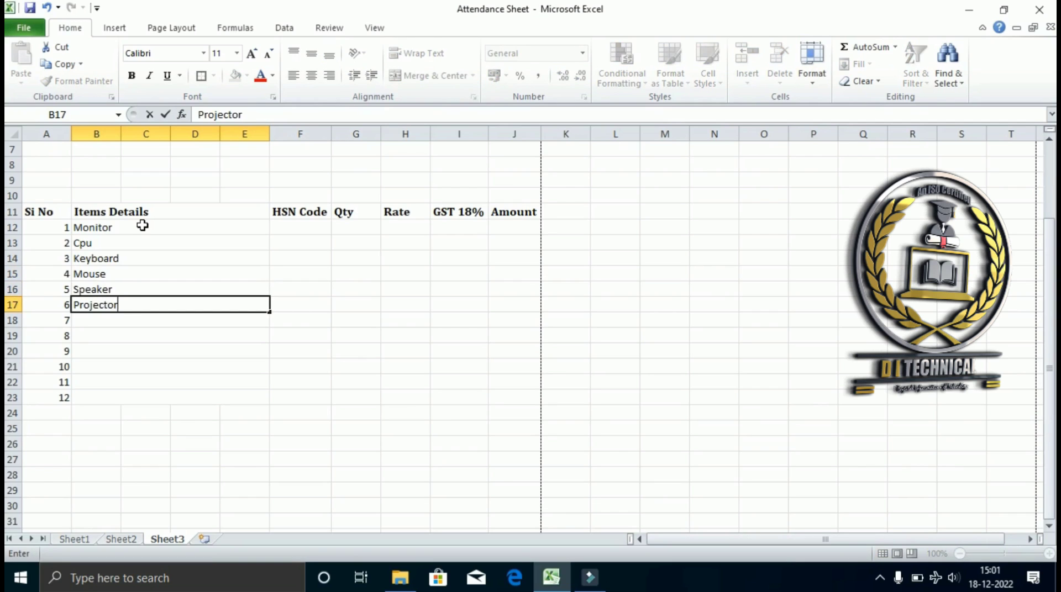
pyautogui.write('jector')
pyautogui.press('Return')
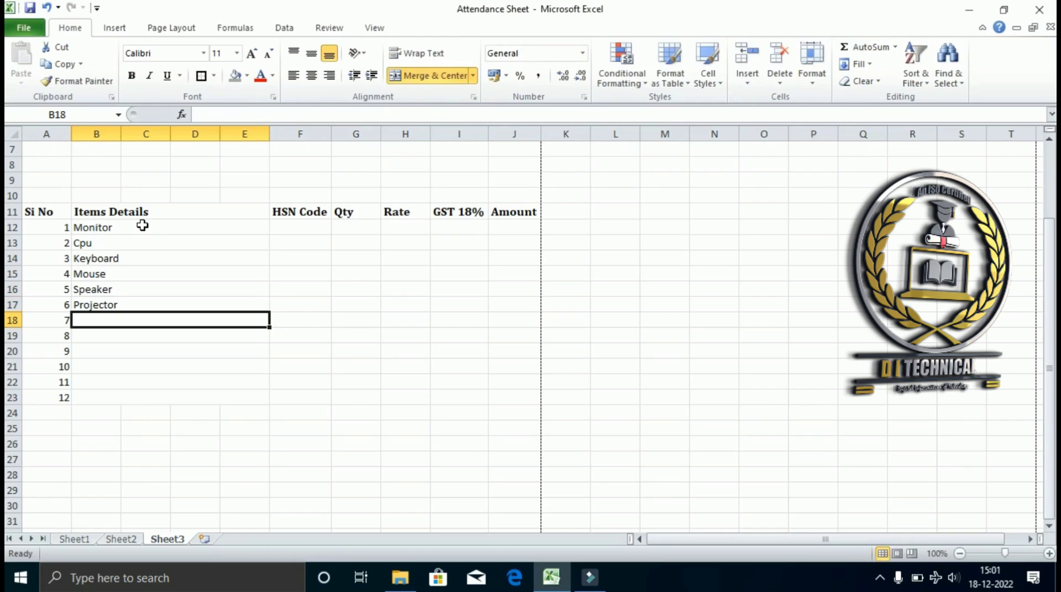
# Enter HSN codes for Monitor through Speaker: 83676, 87868, 8787, 788766, 8876.
pyautogui.click(286, 226)
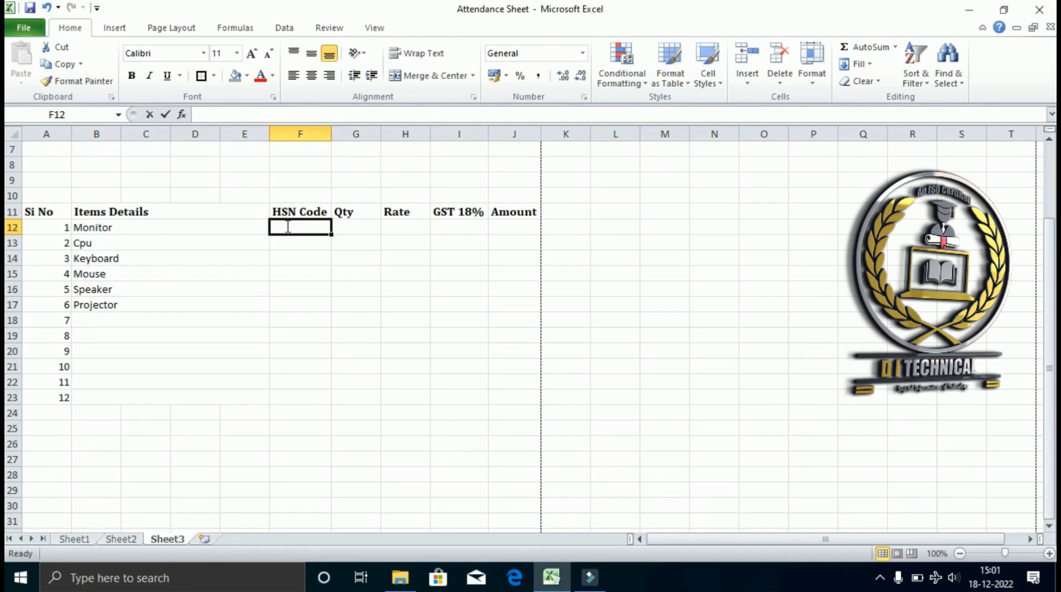
pyautogui.write('3676')
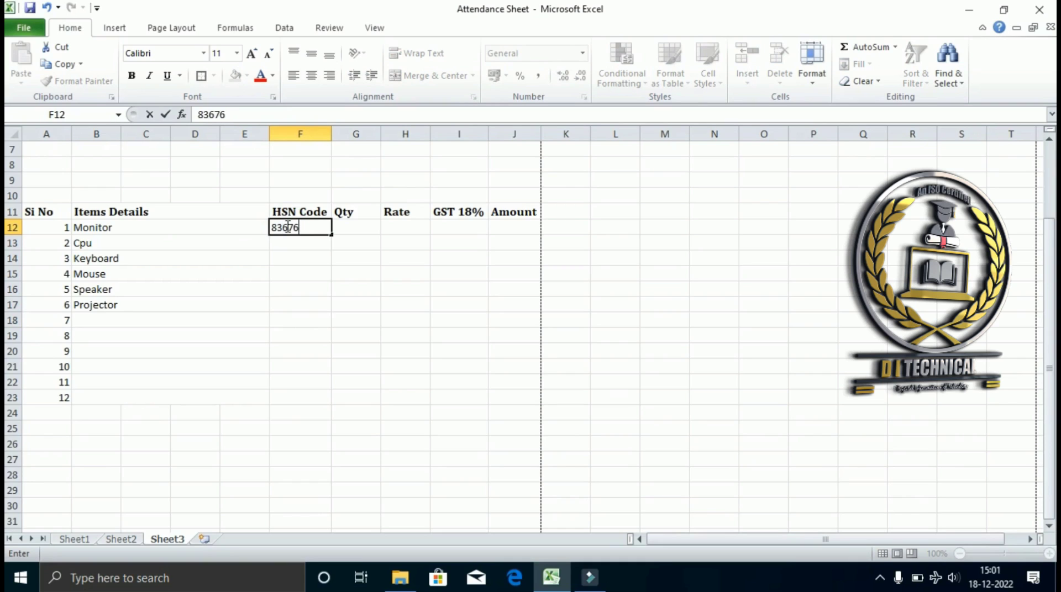
pyautogui.press('Return')
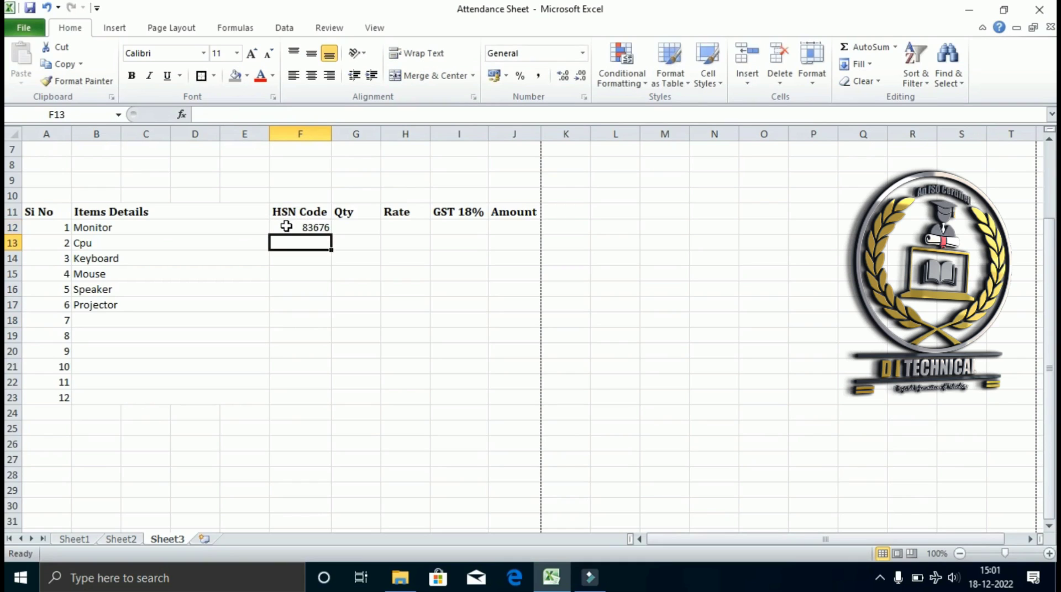
pyautogui.write('8786')
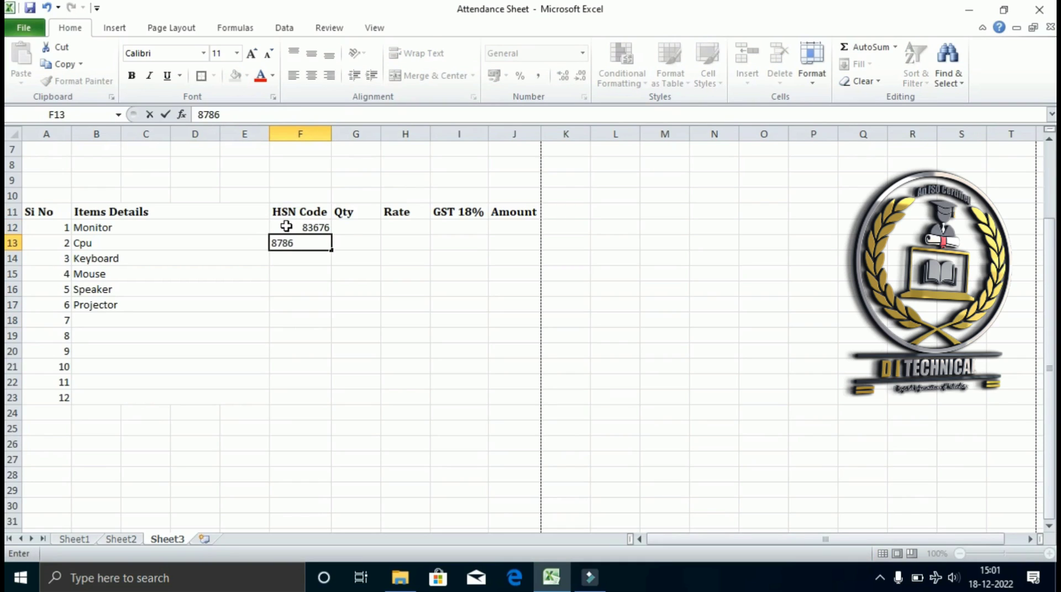
pyautogui.write('8')
pyautogui.press('Return')
pyautogui.write('87')
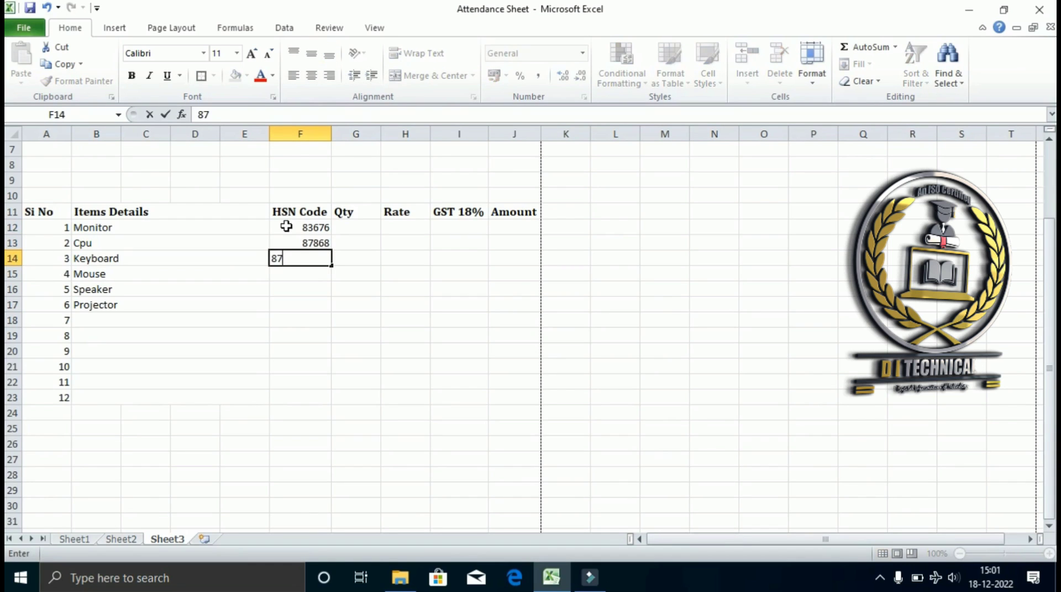
pyautogui.write('87')
pyautogui.press('Return')
pyautogui.write('7')
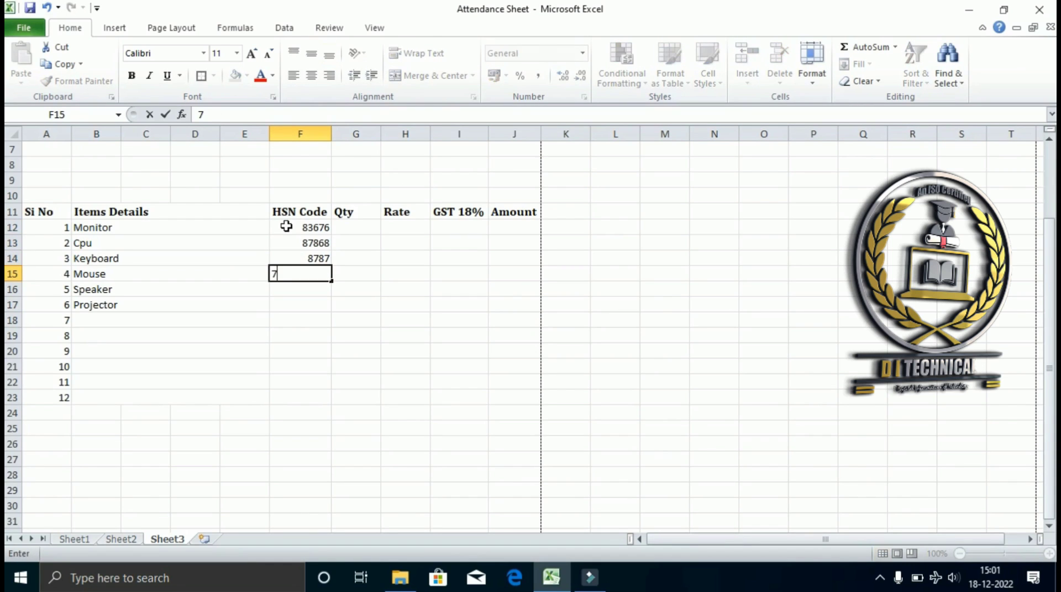
pyautogui.write('88766')
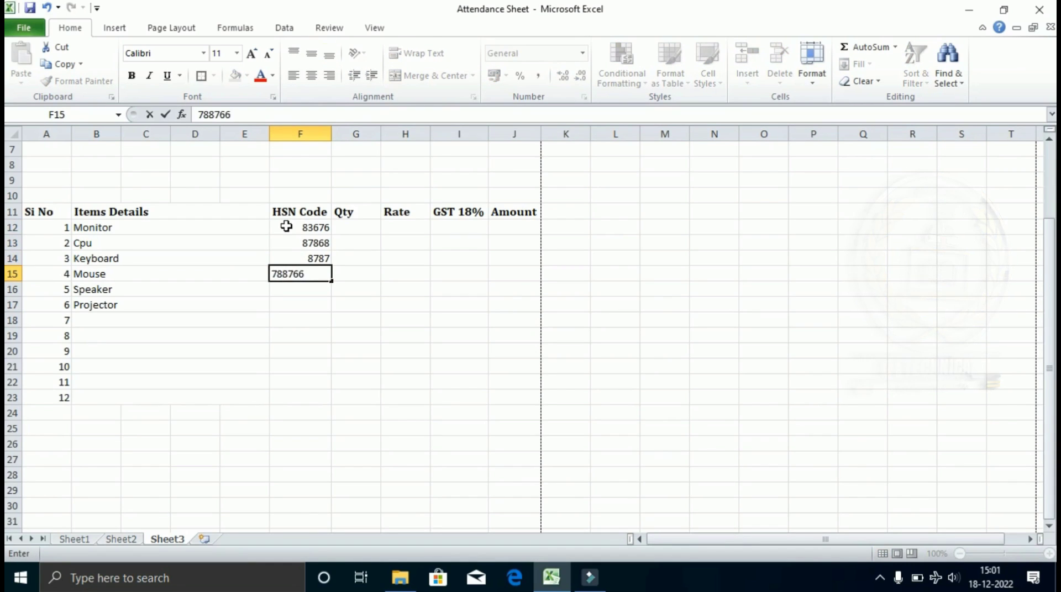
pyautogui.press('Return')
pyautogui.write('8876')
pyautogui.press('Return')
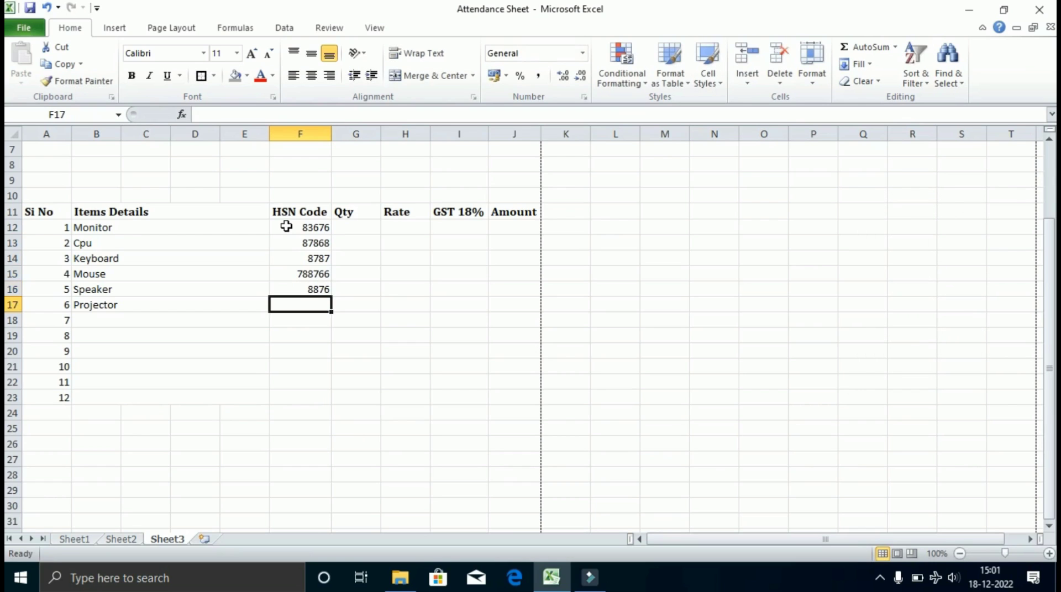
# Enter quantities 1, 2, 1, 1, 1 for the first five items.
pyautogui.click(351, 232)
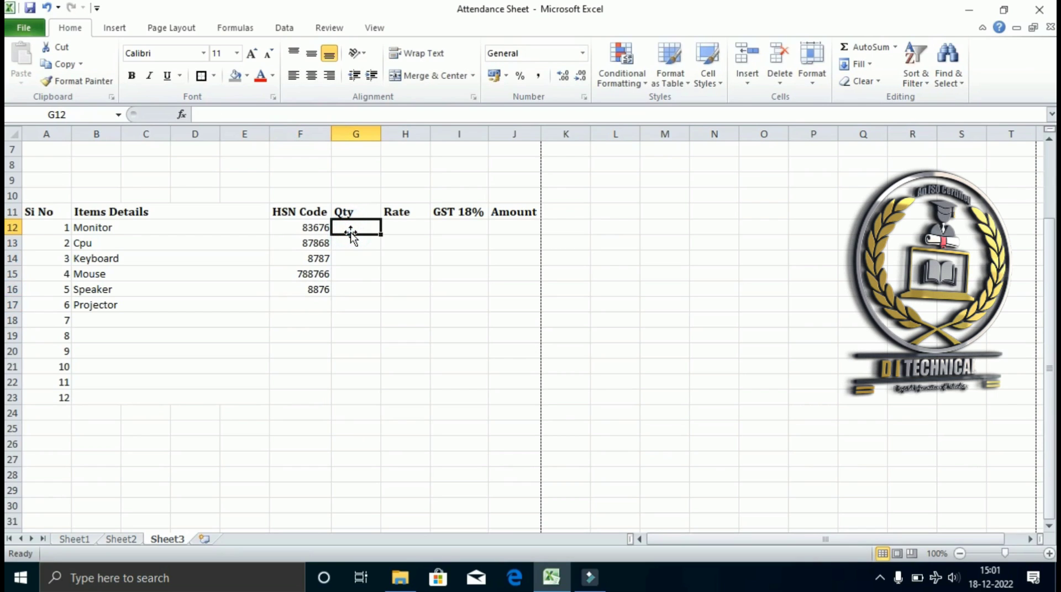
pyautogui.write('1')
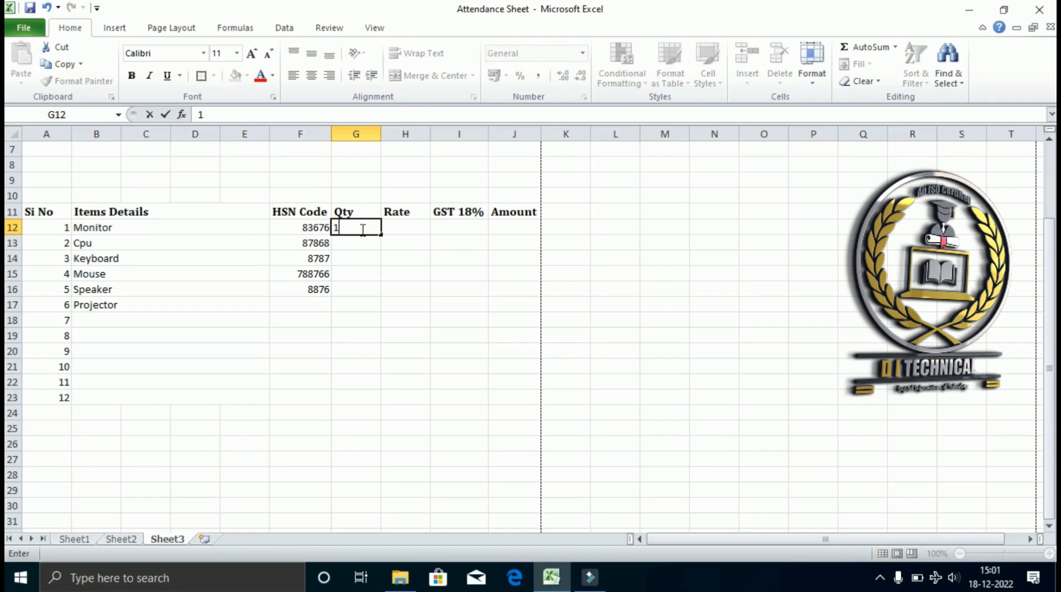
pyautogui.click(361, 244)
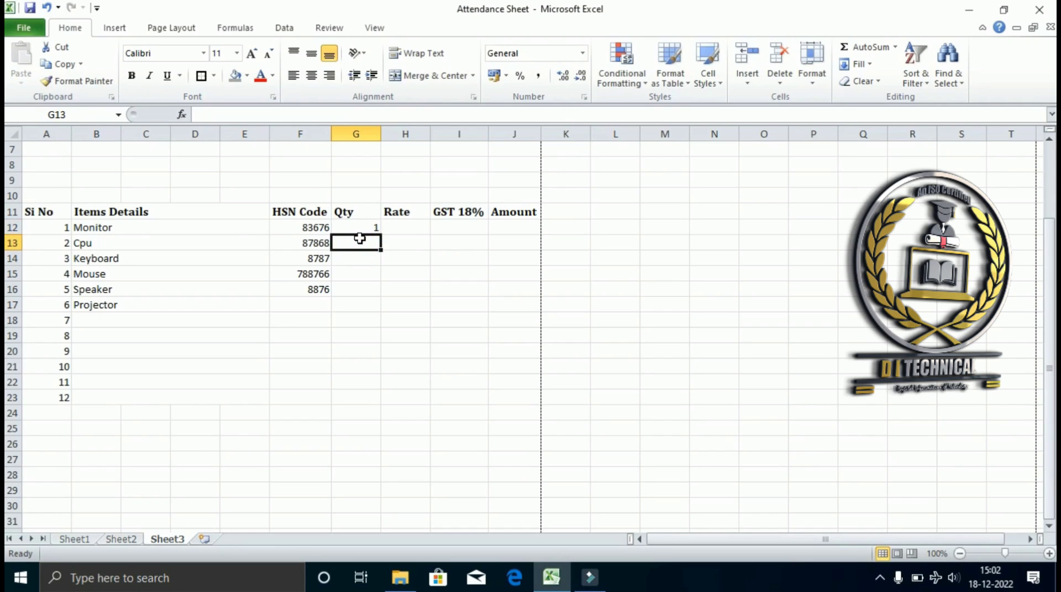
pyautogui.write('2')
pyautogui.press('Return')
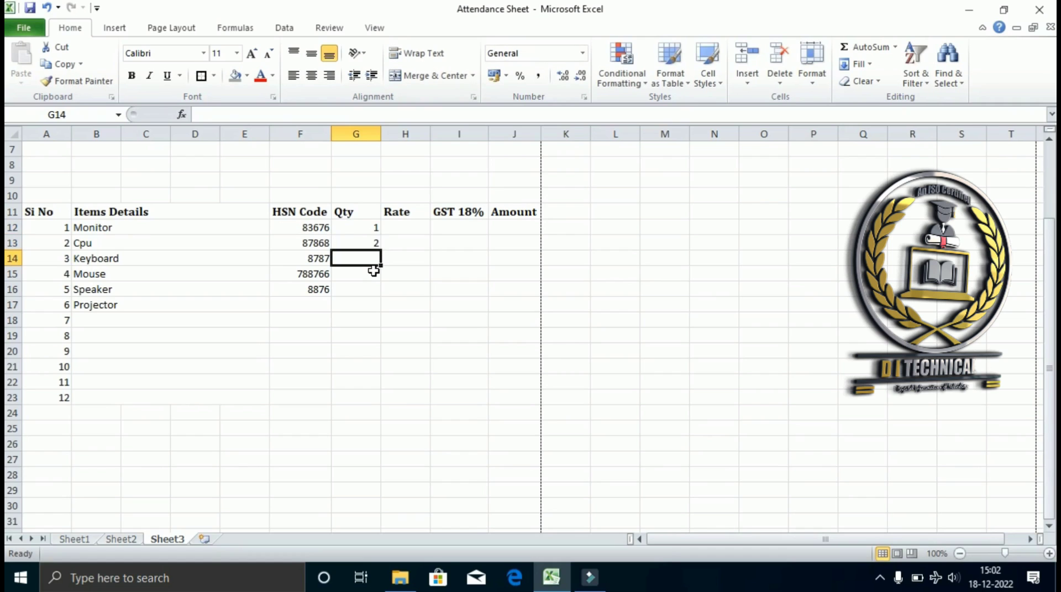
pyautogui.write('1')
pyautogui.press('Return')
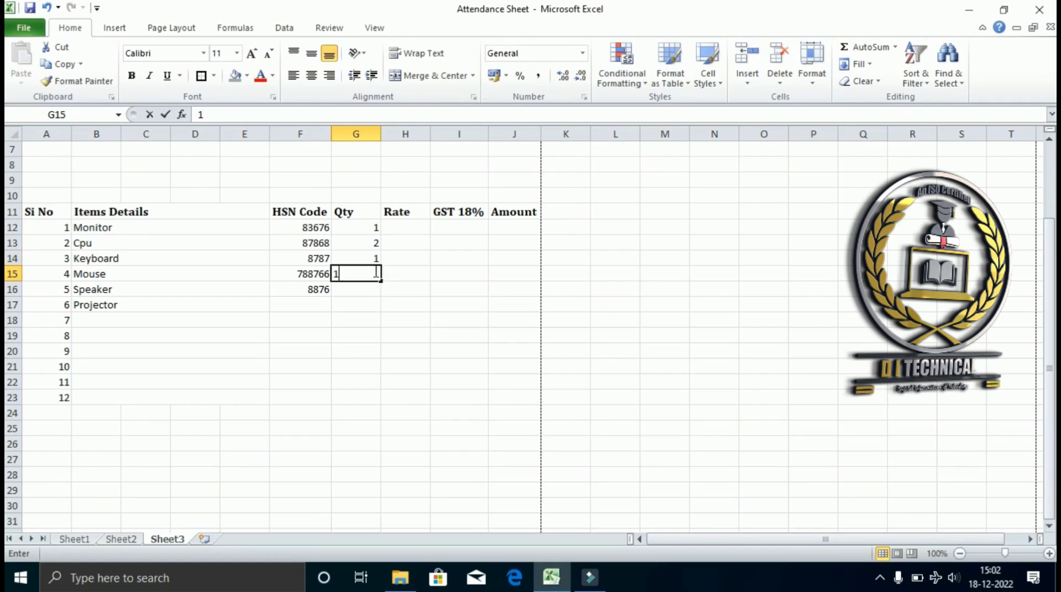
pyautogui.press('Return')
pyautogui.write('1')
pyautogui.press('Return')
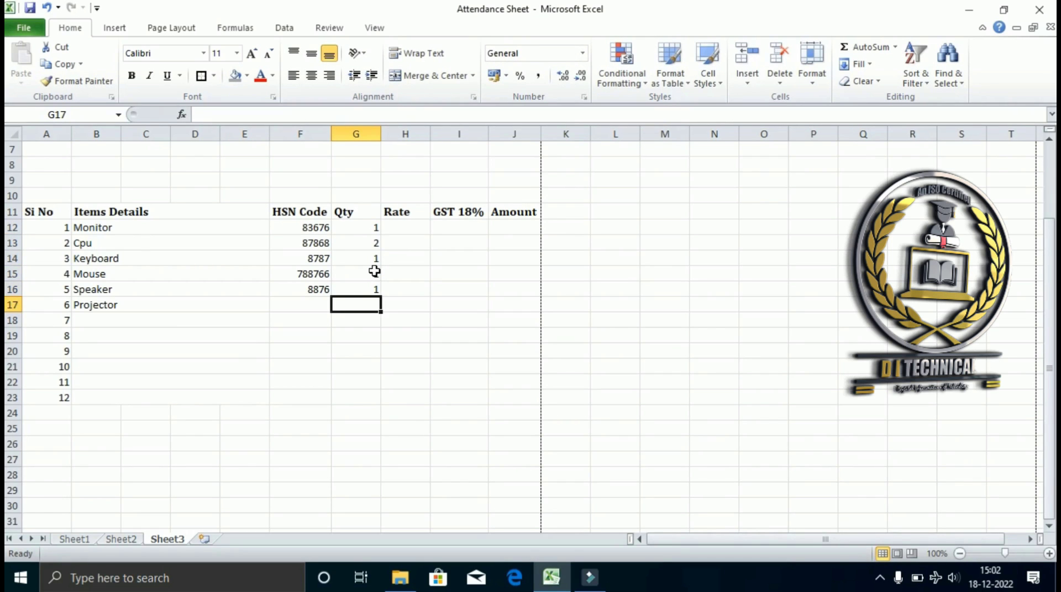
# Set a rate of 500 for each of the first five items.
pyautogui.click(409, 227)
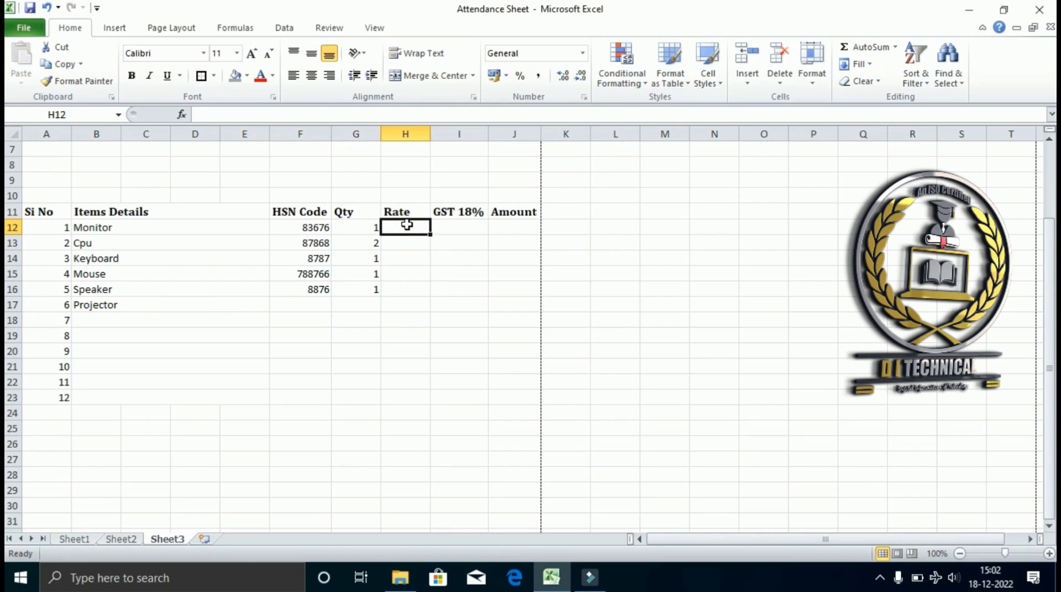
pyautogui.write('5')
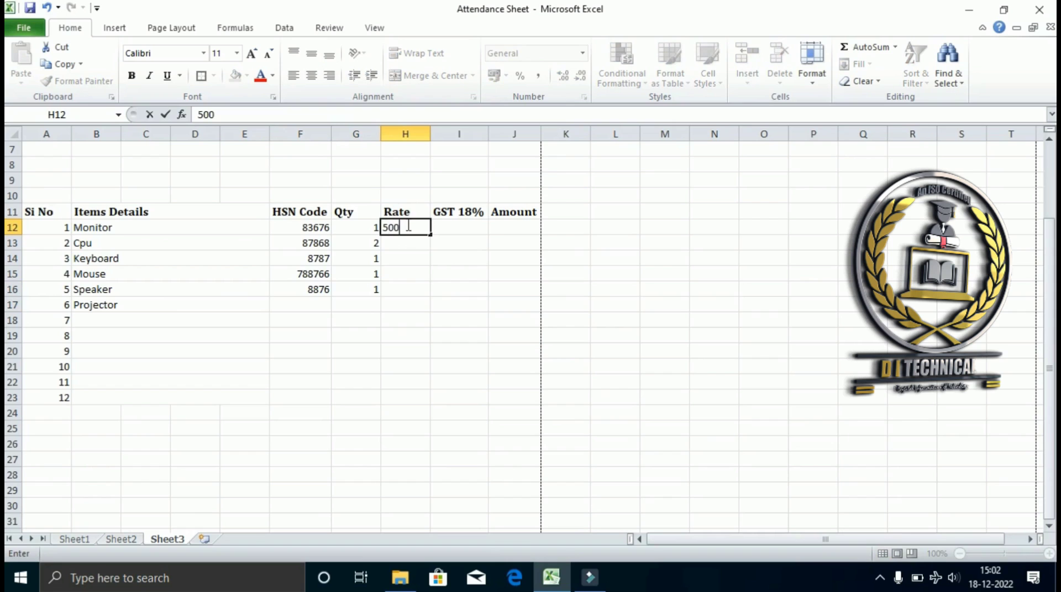
pyautogui.write('00')
pyautogui.press('Return')
pyautogui.write('500')
pyautogui.press('Return')
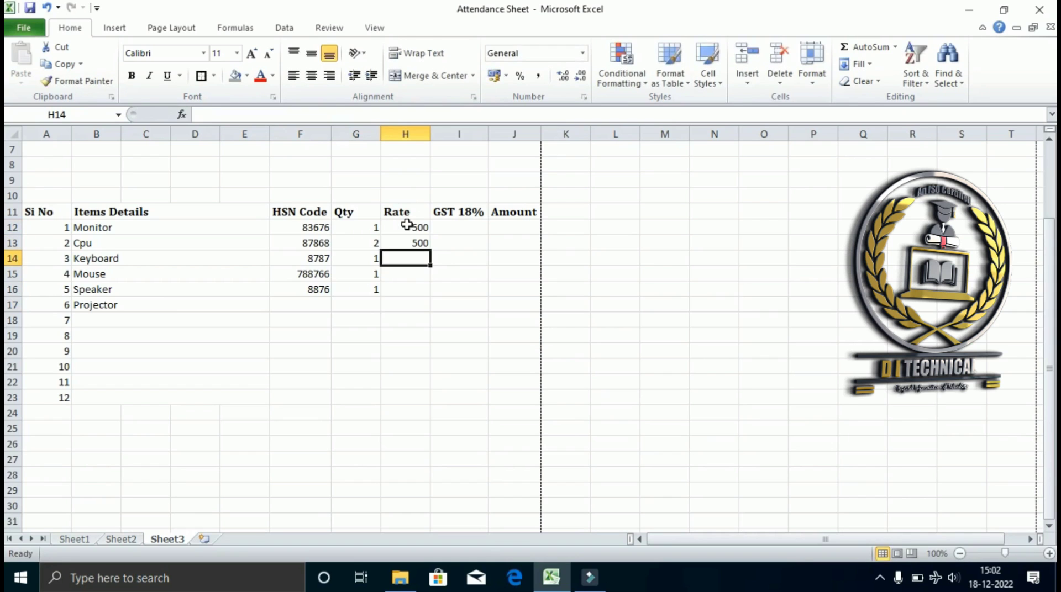
pyautogui.write('500')
pyautogui.press('Return')
pyautogui.write('500')
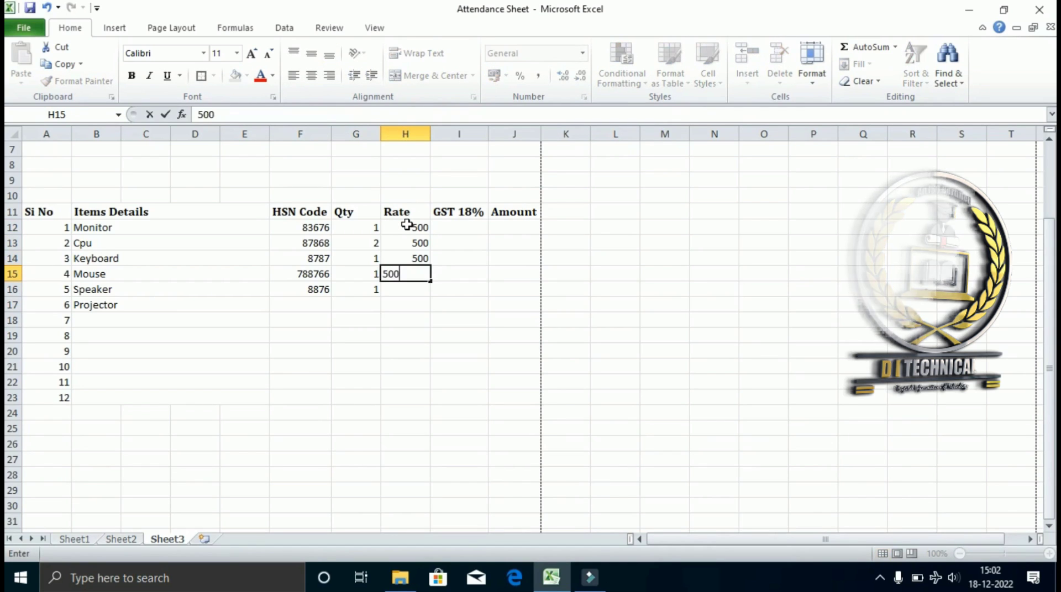
pyautogui.press('Return')
pyautogui.write('500')
pyautogui.press('Return')
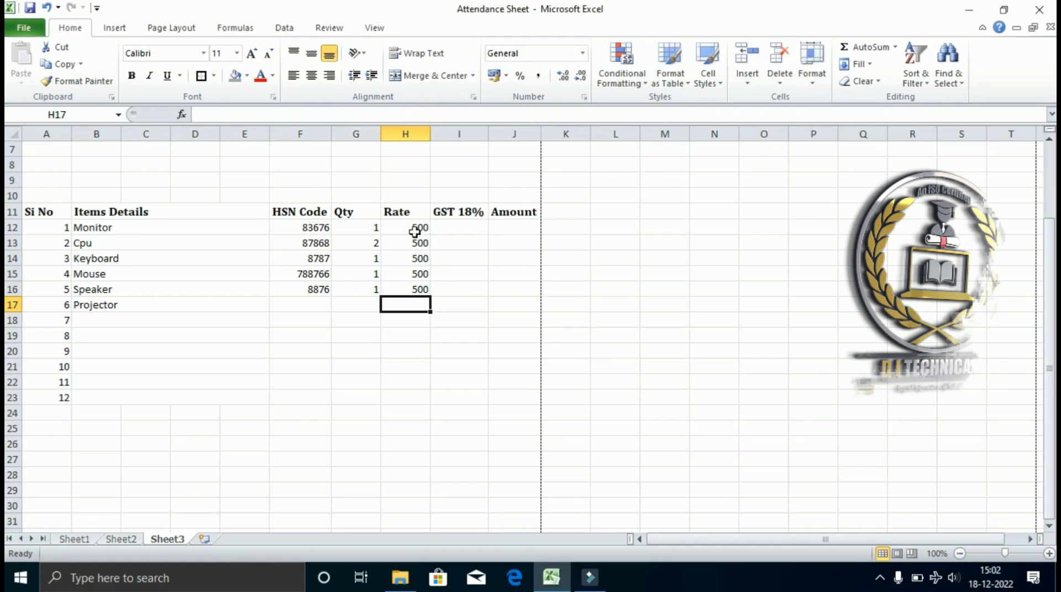
pyautogui.click(455, 227)
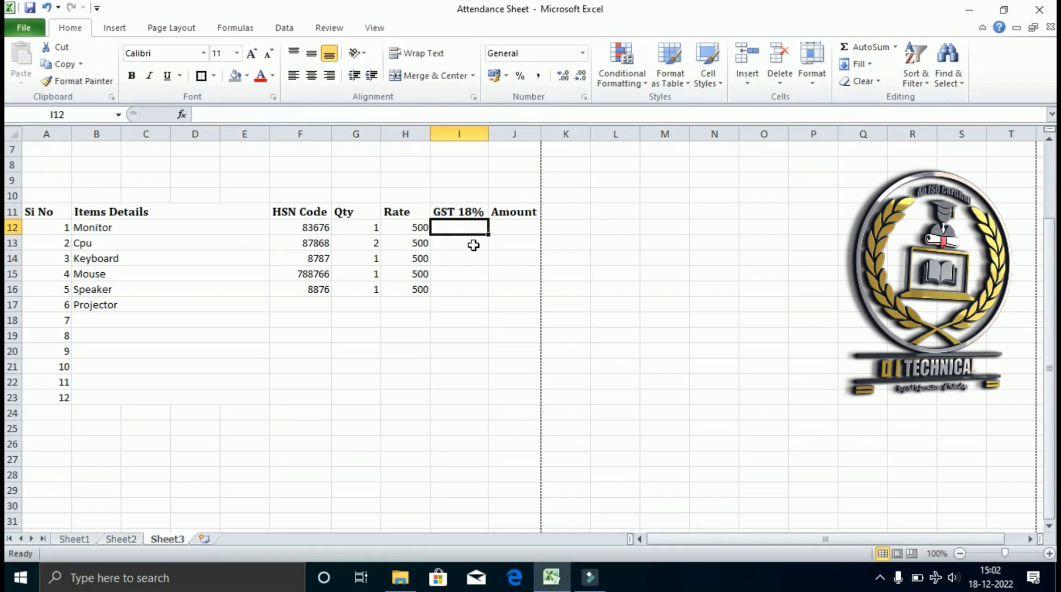
# Enter 0 for Monitor's GST 18% and Amount in I12 and J12.
pyautogui.write('00')
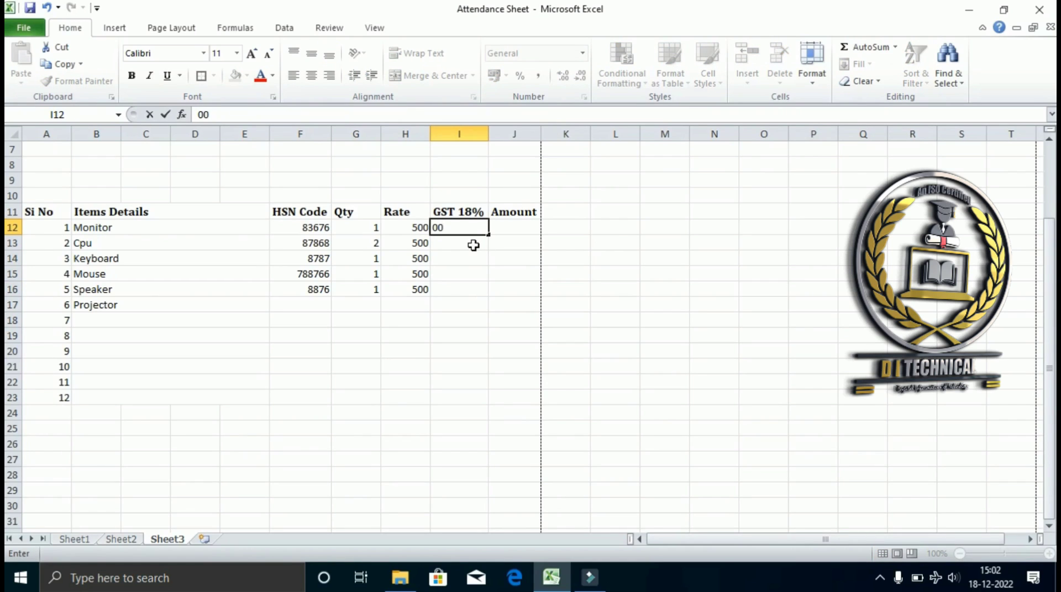
pyautogui.press('Tab')
pyautogui.write('00')
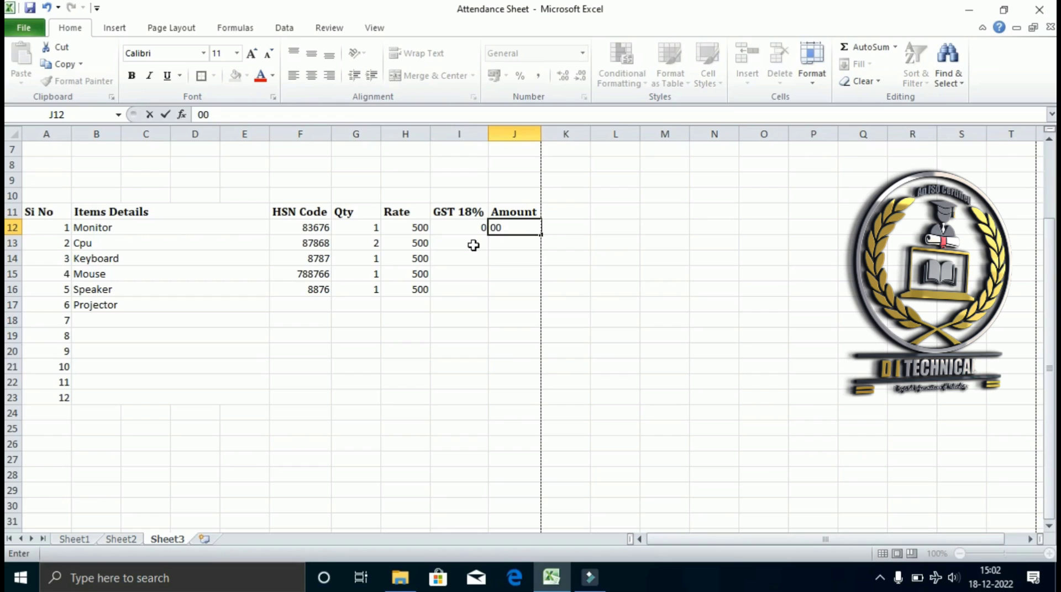
pyautogui.press('Return')
# Apply All Borders to the item table A11:J23.
pyautogui.scroll(-2, 386, 282)
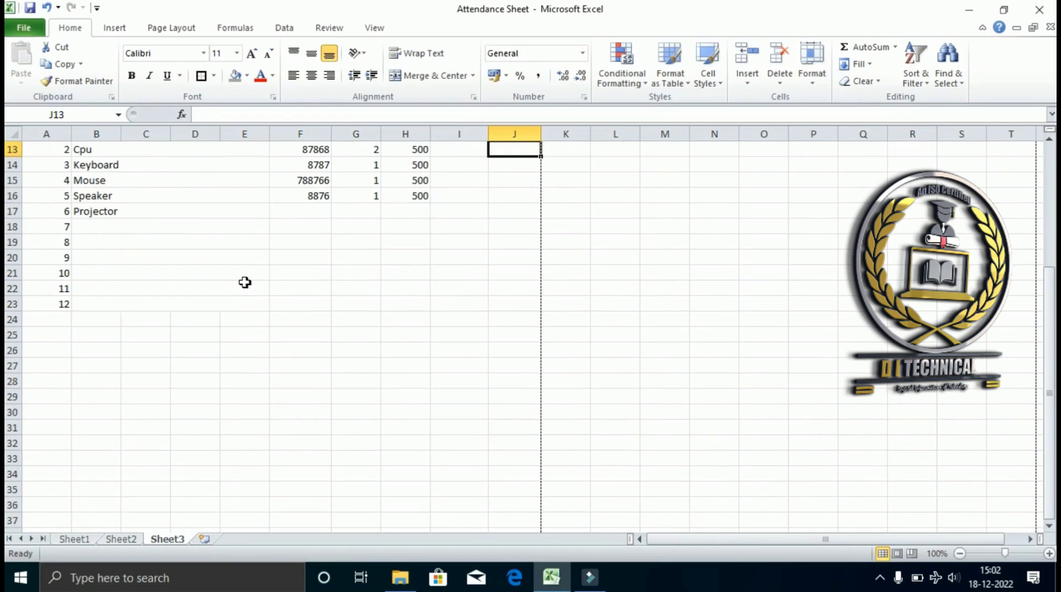
pyautogui.scroll(2, 244, 283)
pyautogui.moveTo(40, 210); pyautogui.dragTo(486, 390)
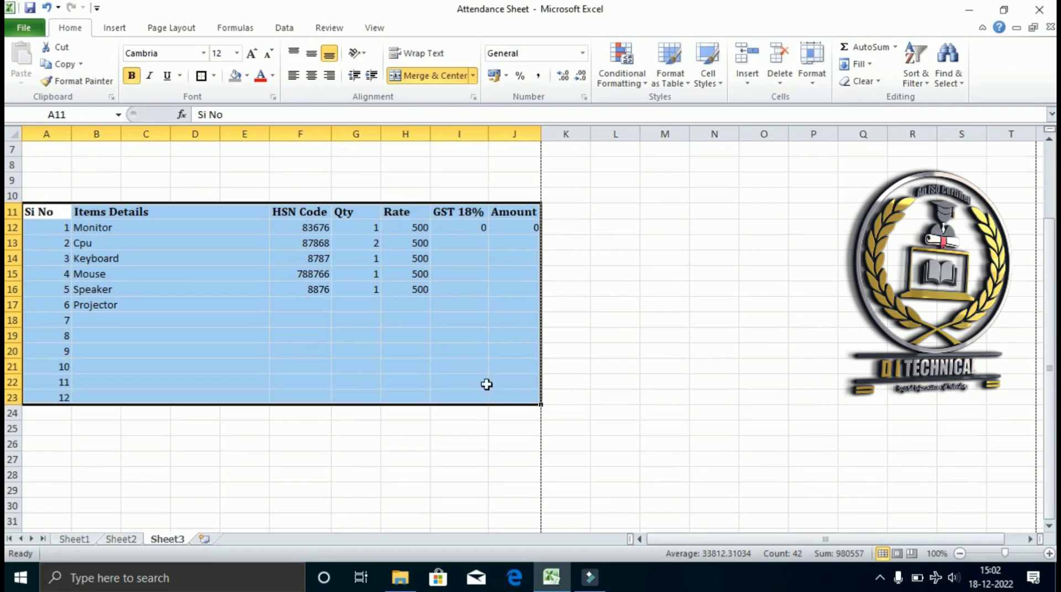
pyautogui.click(213, 75)
pyautogui.click(221, 199)
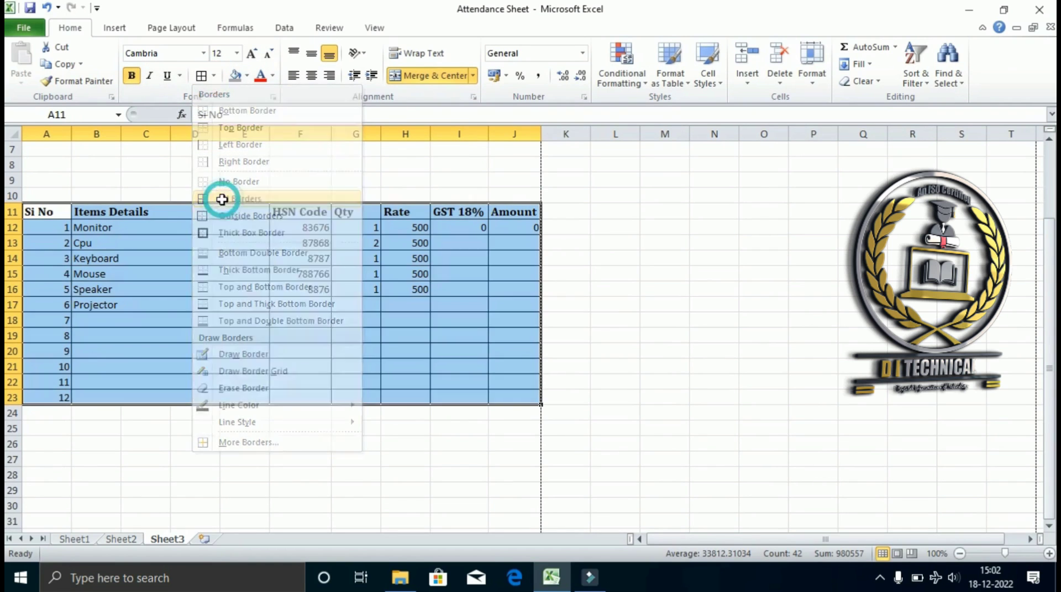
pyautogui.scroll(-2, 291, 286)
pyautogui.scroll(3, 442, 311)
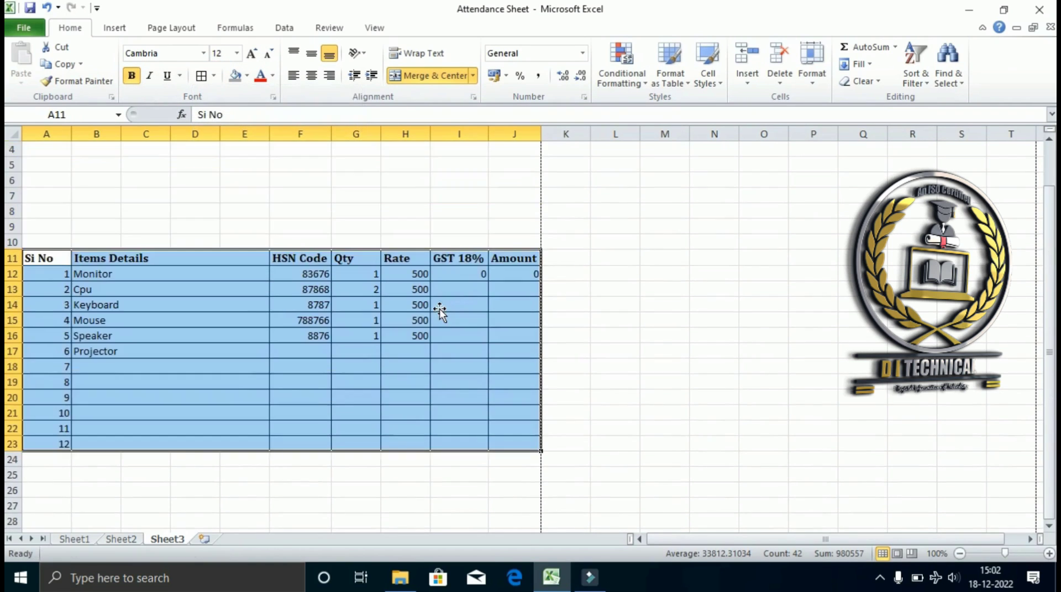
pyautogui.click(440, 311)
pyautogui.scroll(-3, 438, 327)
pyautogui.scroll(2, 235, 334)
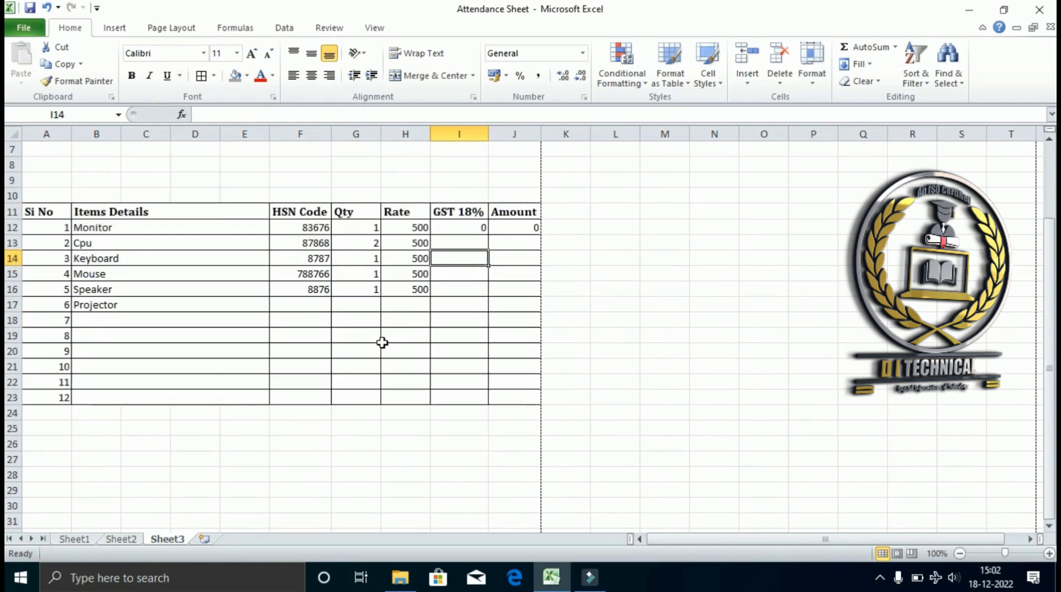
pyautogui.scroll(1, 372, 331)
pyautogui.scroll(-4, 426, 346)
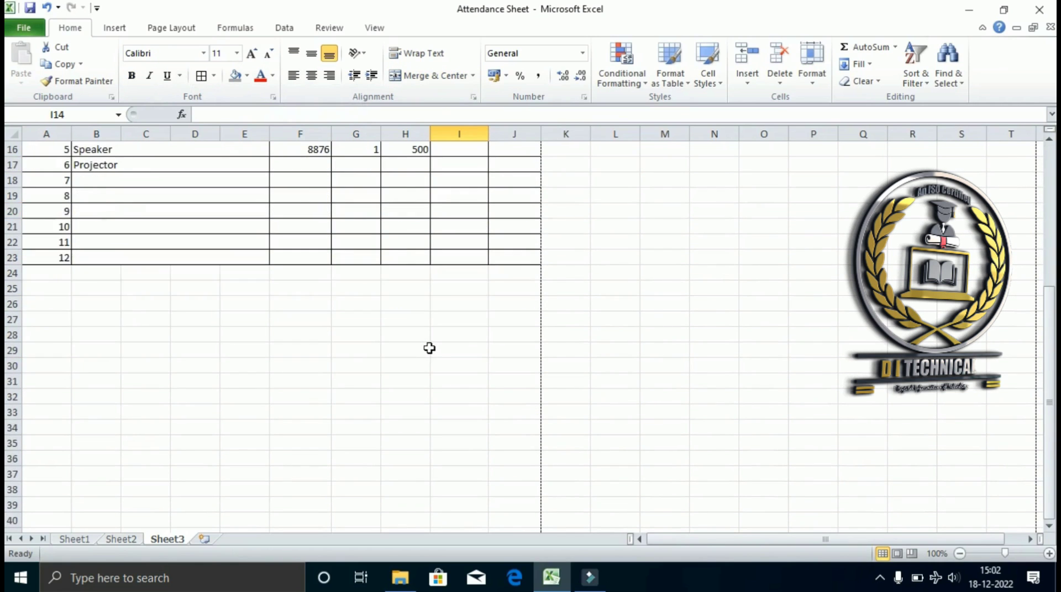
pyautogui.scroll(1, 430, 348)
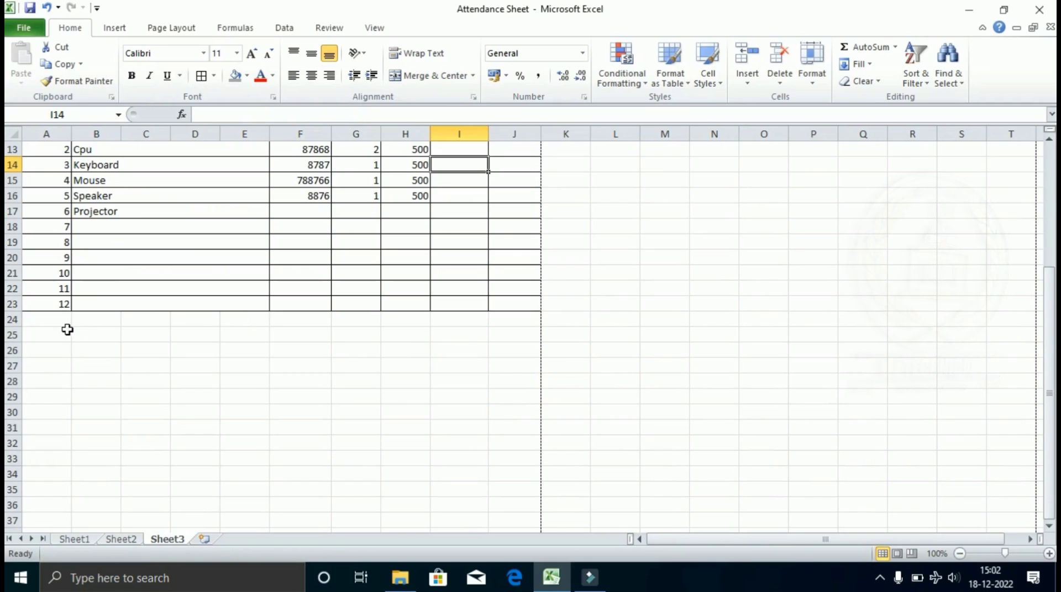
# Enter a bold Total label in merged cells B24:E24.
pyautogui.moveTo(95, 319); pyautogui.dragTo(249, 320)
pyautogui.click(425, 77)
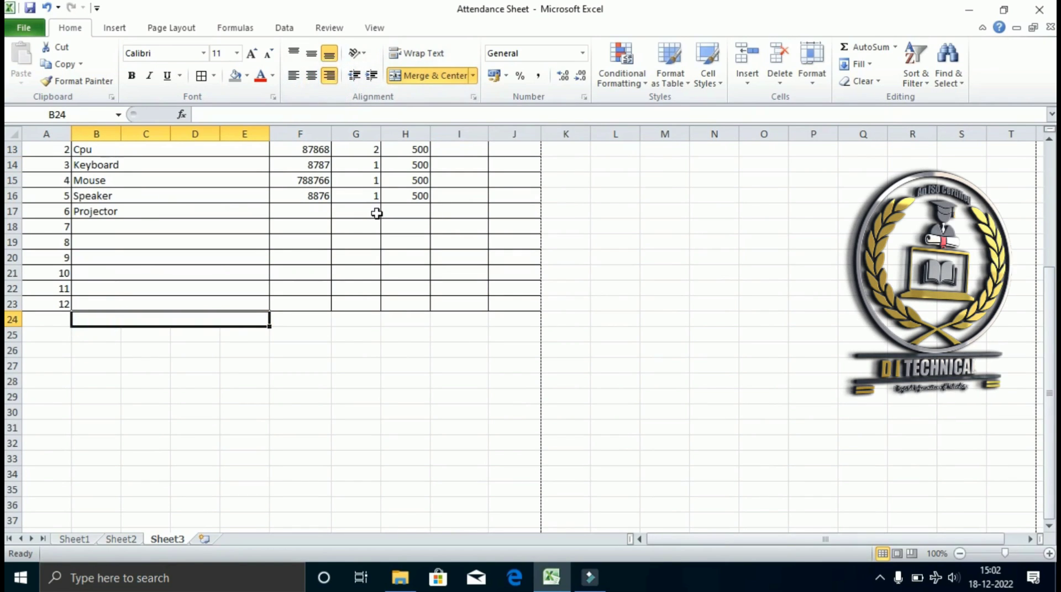
pyautogui.write('Total')
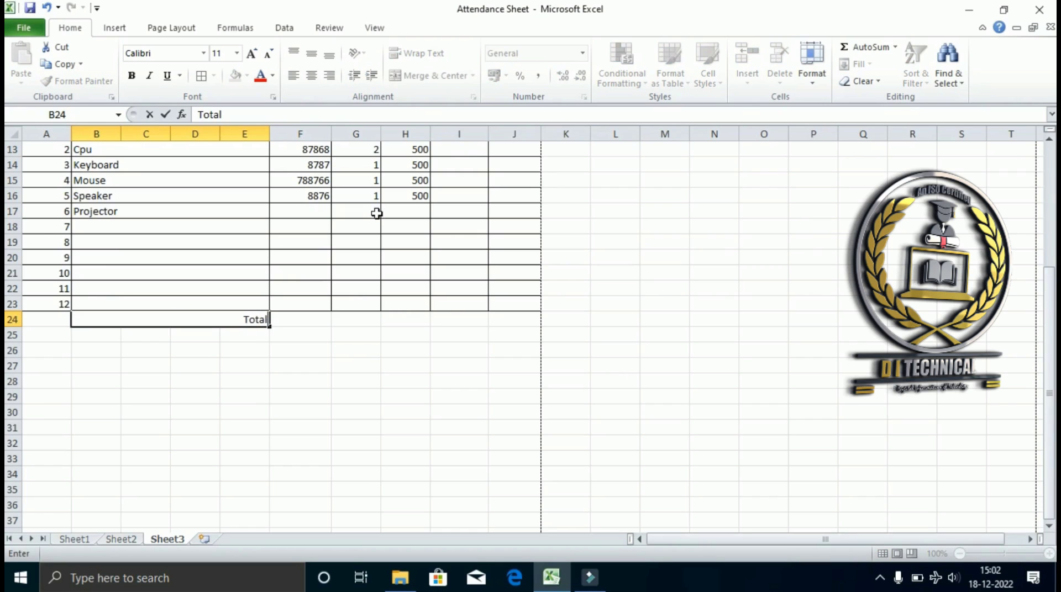
pyautogui.press('Return')
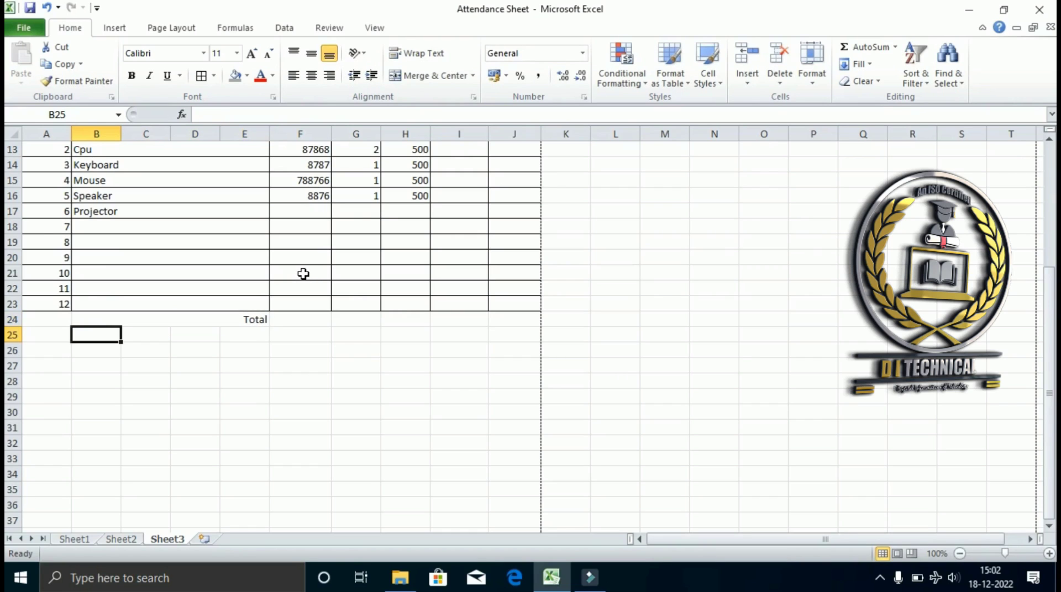
pyautogui.press('Up')
pyautogui.click(132, 75)
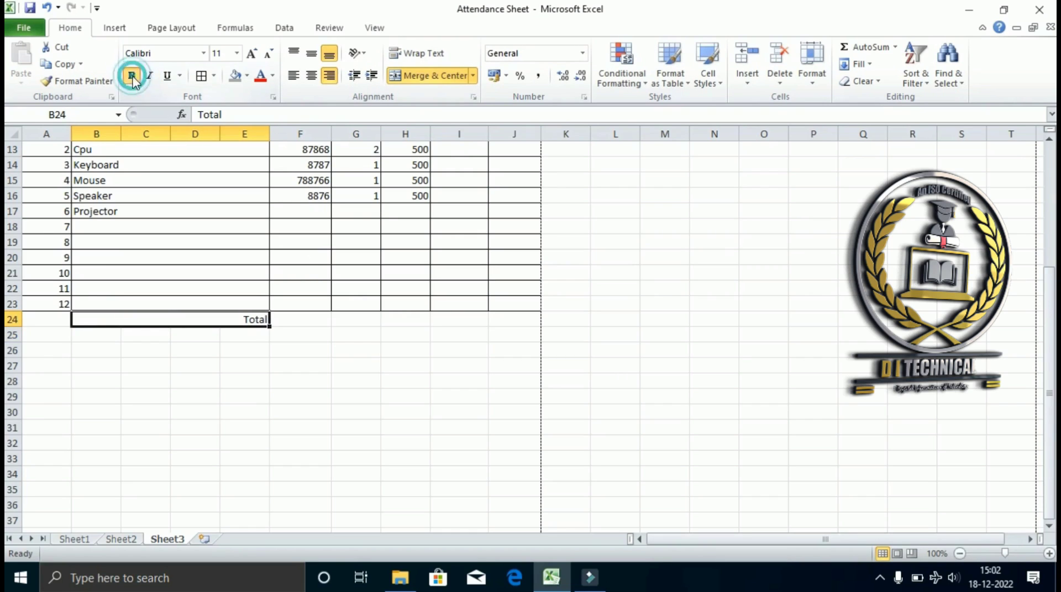
# Enter 0 in the total cells I24, J24 and G24.
pyautogui.click(355, 321)
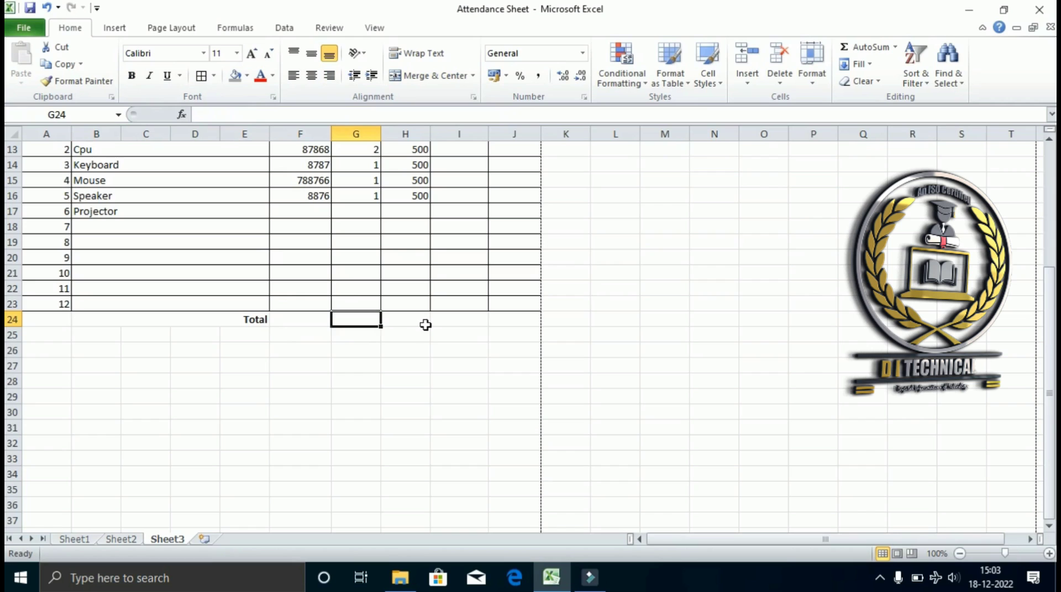
pyautogui.scroll(2, 416, 324)
pyautogui.scroll(-1, 415, 324)
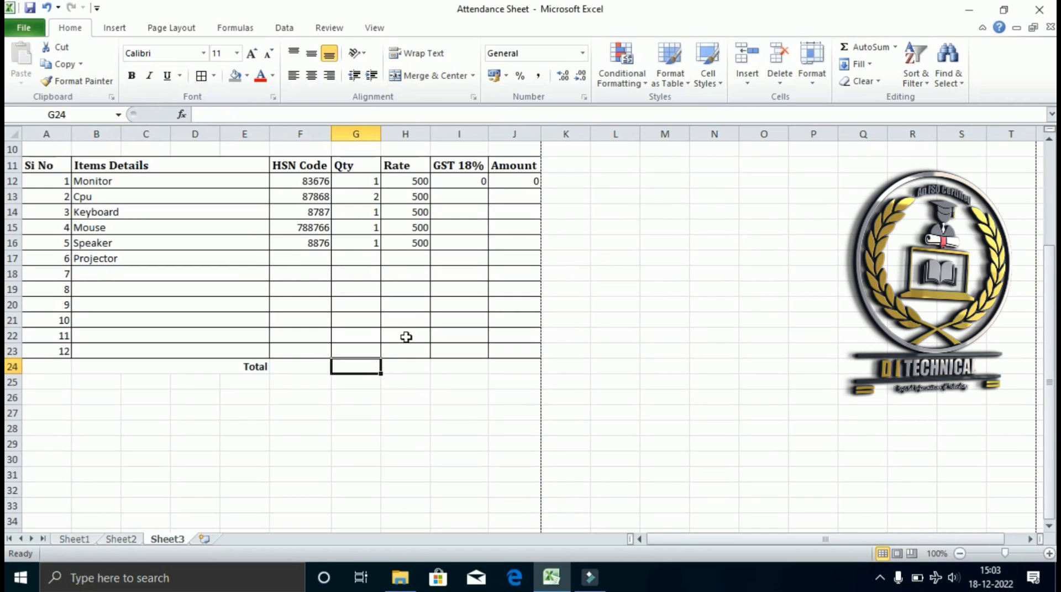
pyautogui.click(414, 367)
pyautogui.click(466, 369)
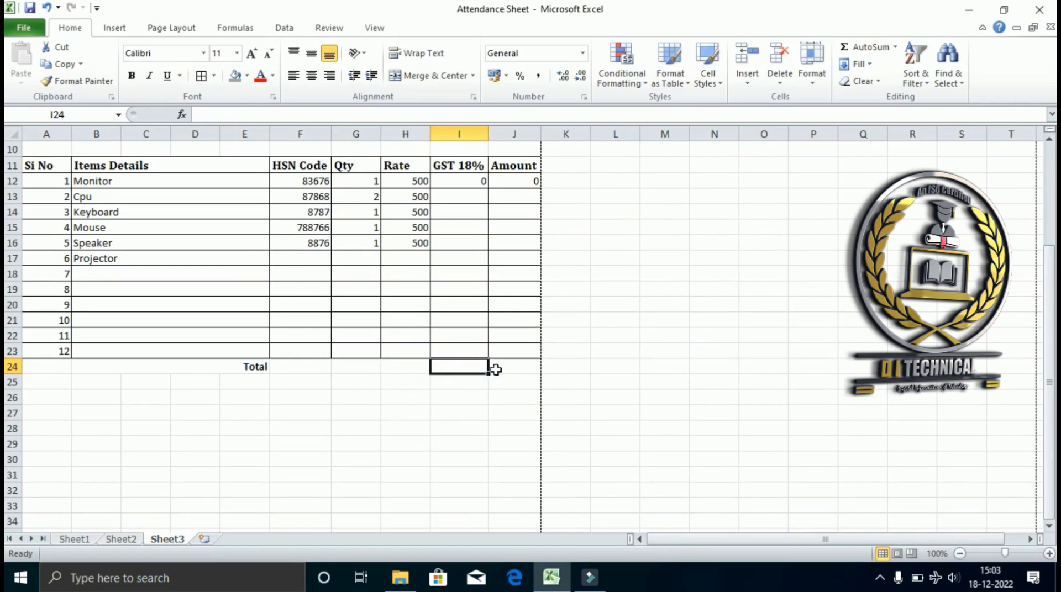
pyautogui.click(497, 369)
pyautogui.click(458, 365)
pyautogui.write('00')
pyautogui.click(518, 370)
pyautogui.write('00')
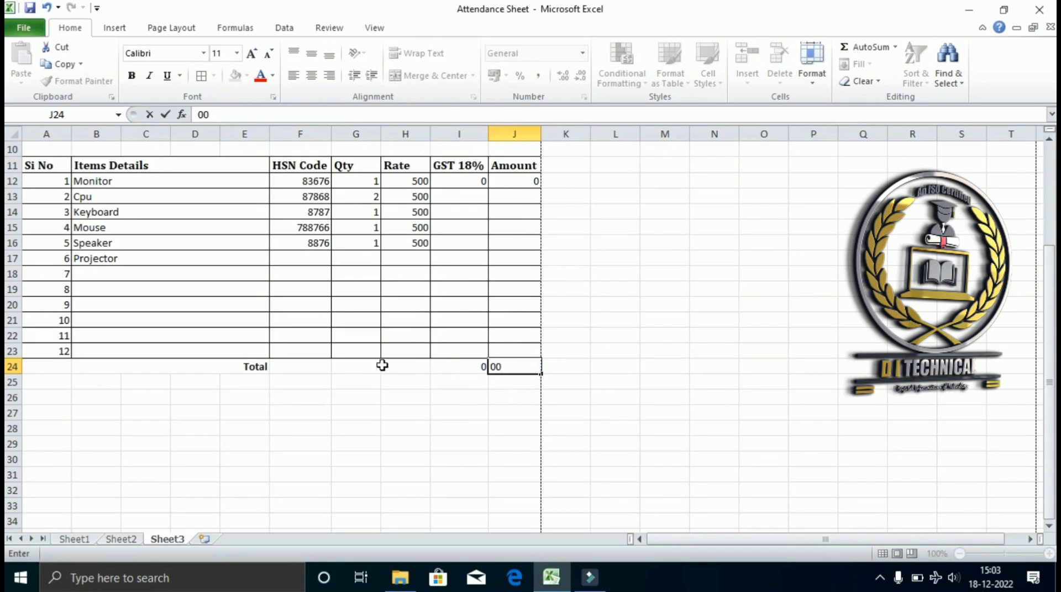
pyautogui.click(356, 365)
pyautogui.write('00')
pyautogui.click(450, 387)
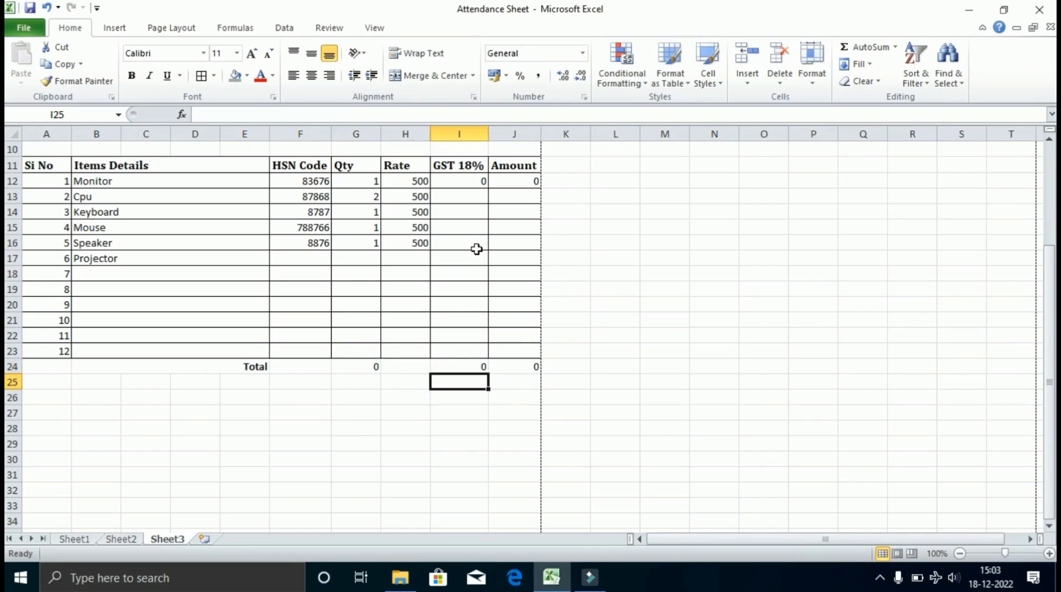
# Re-merge A24:E24 so the Total label spans A–E, right-aligned.
pyautogui.click(61, 365)
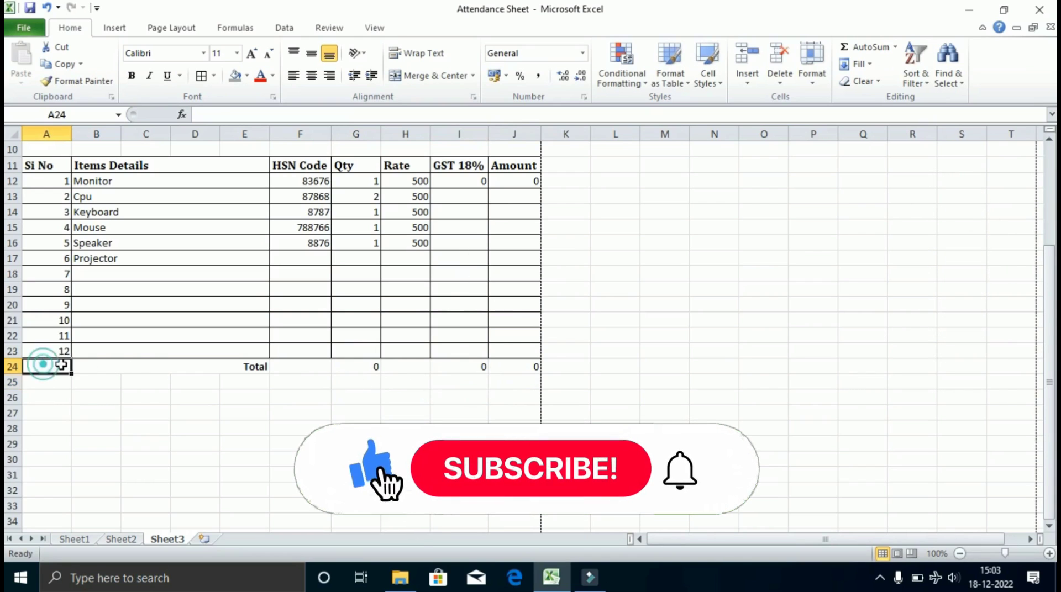
pyautogui.click(83, 367)
pyautogui.moveTo(58, 366); pyautogui.dragTo(127, 367)
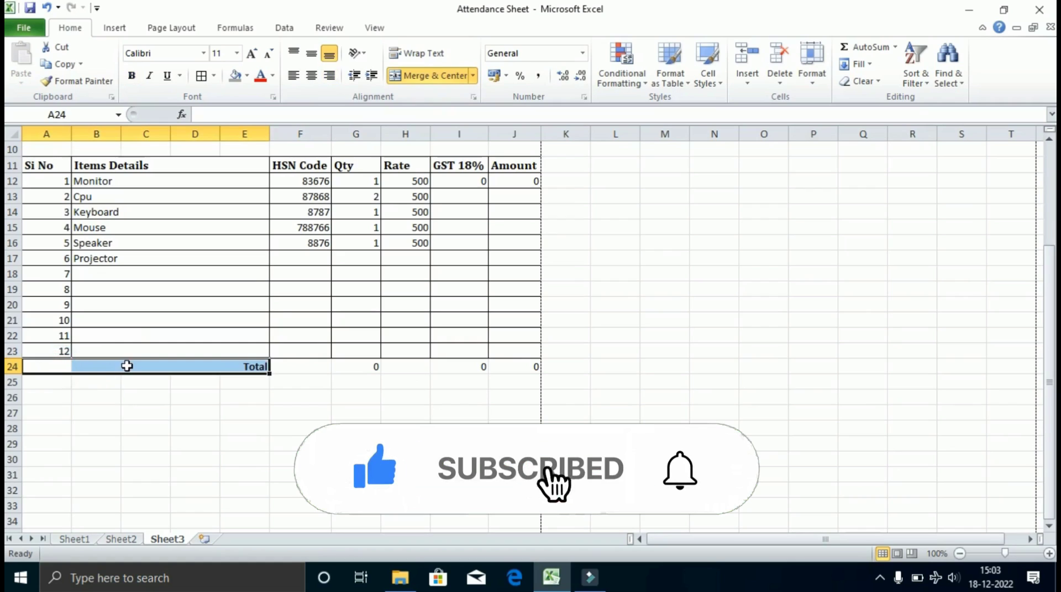
pyautogui.click(415, 76)
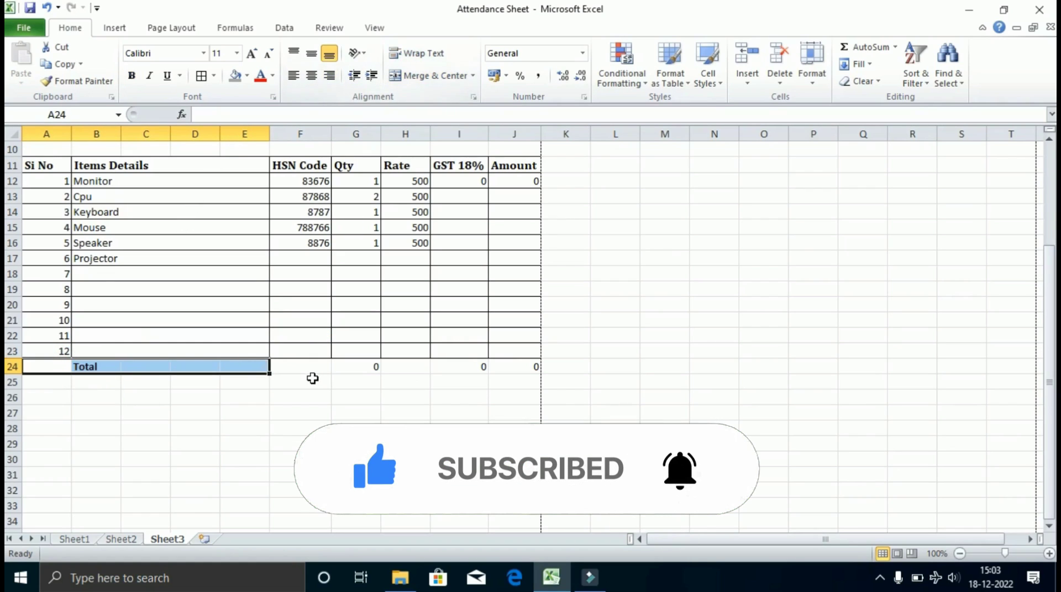
pyautogui.click(329, 76)
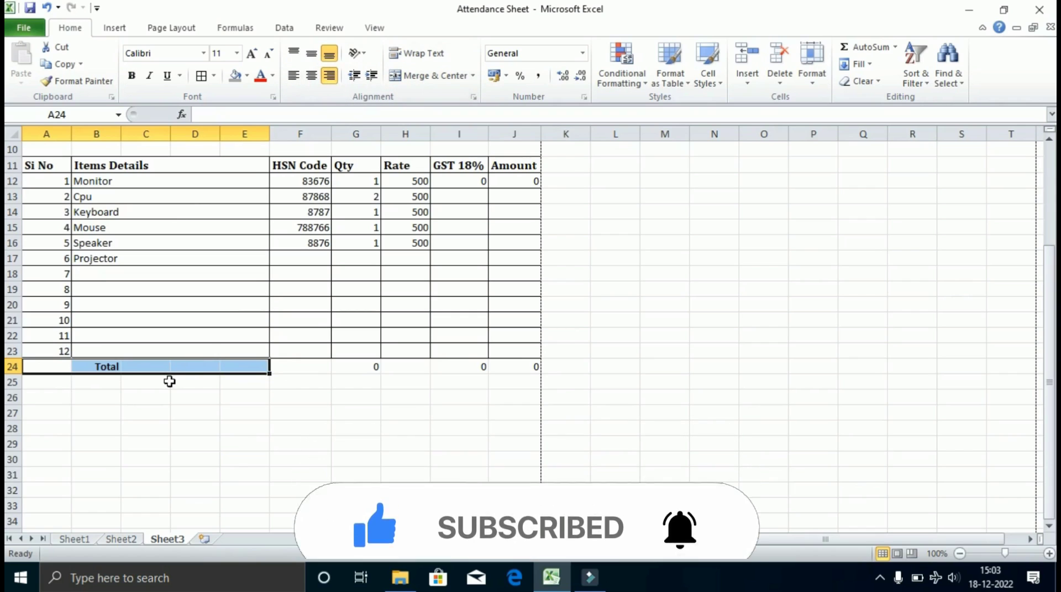
pyautogui.moveTo(30, 366); pyautogui.dragTo(252, 367)
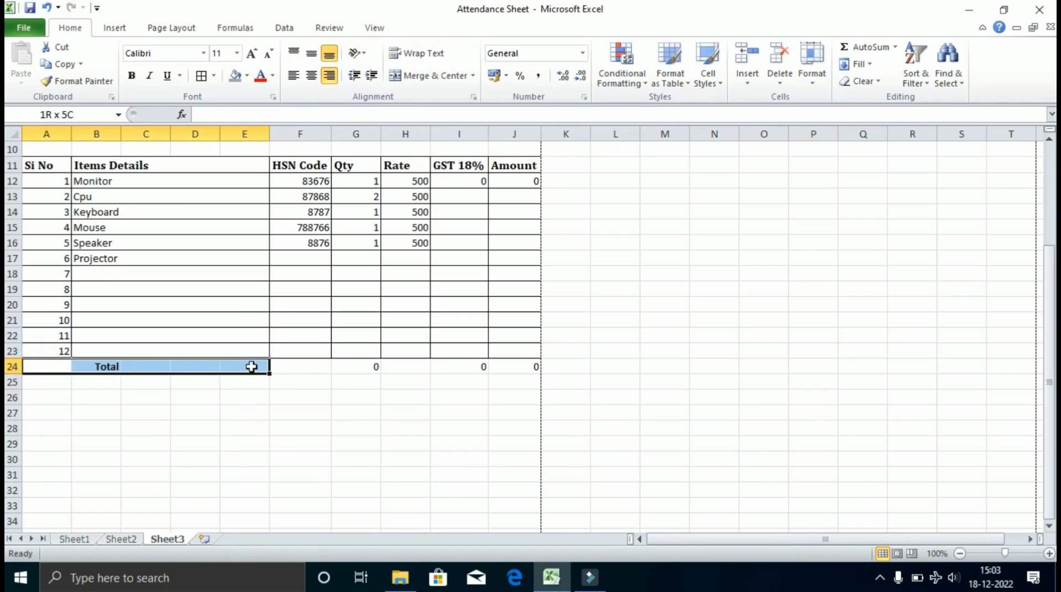
pyautogui.click(422, 76)
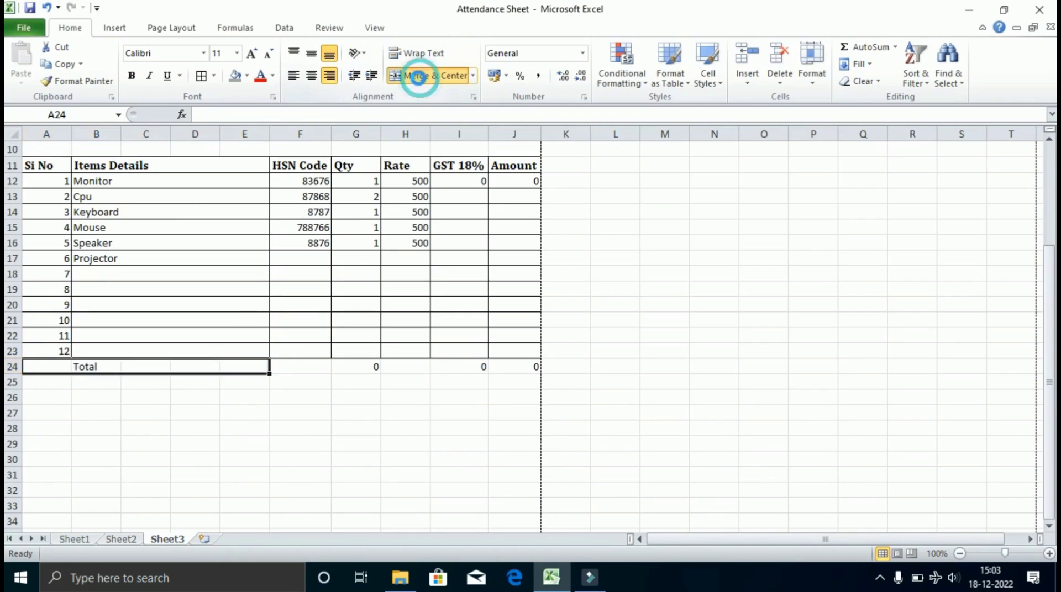
pyautogui.click(329, 75)
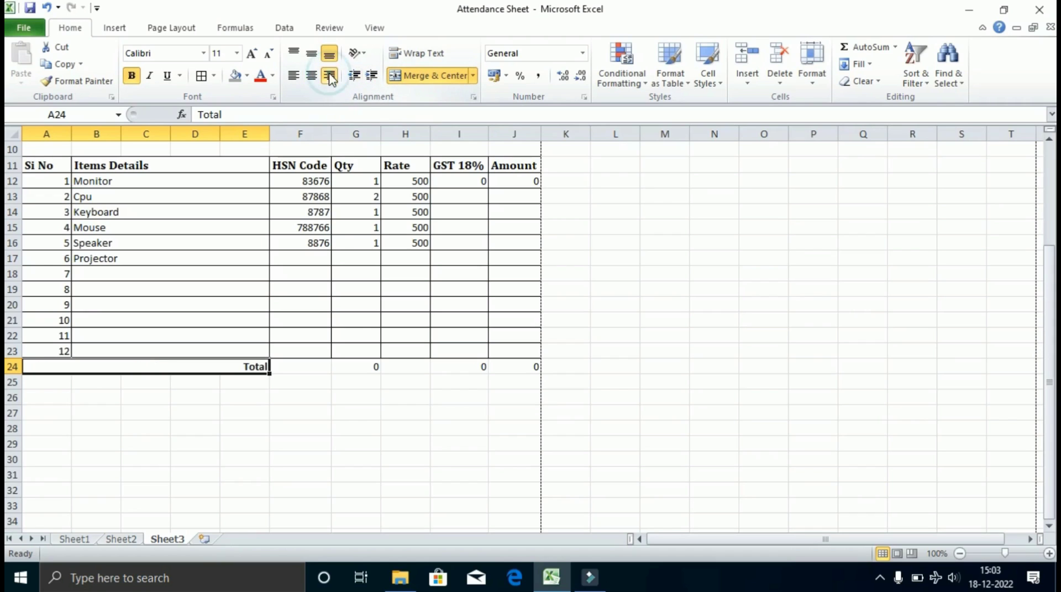
# Merge F24:G24 and H24:I24, right-aligning the zeros in each.
pyautogui.click(347, 366)
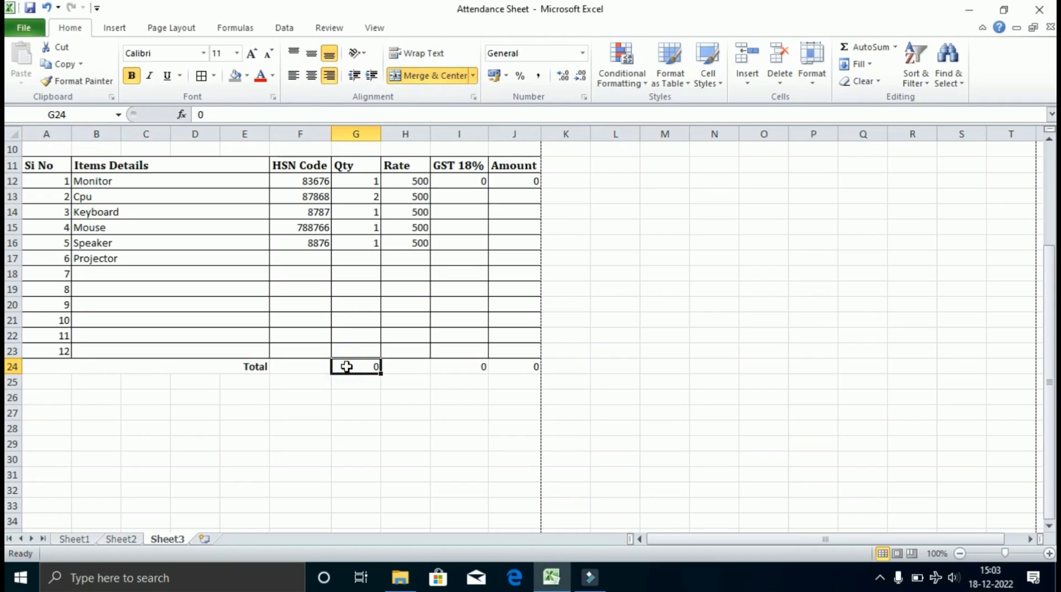
pyautogui.moveTo(310, 367); pyautogui.dragTo(357, 367)
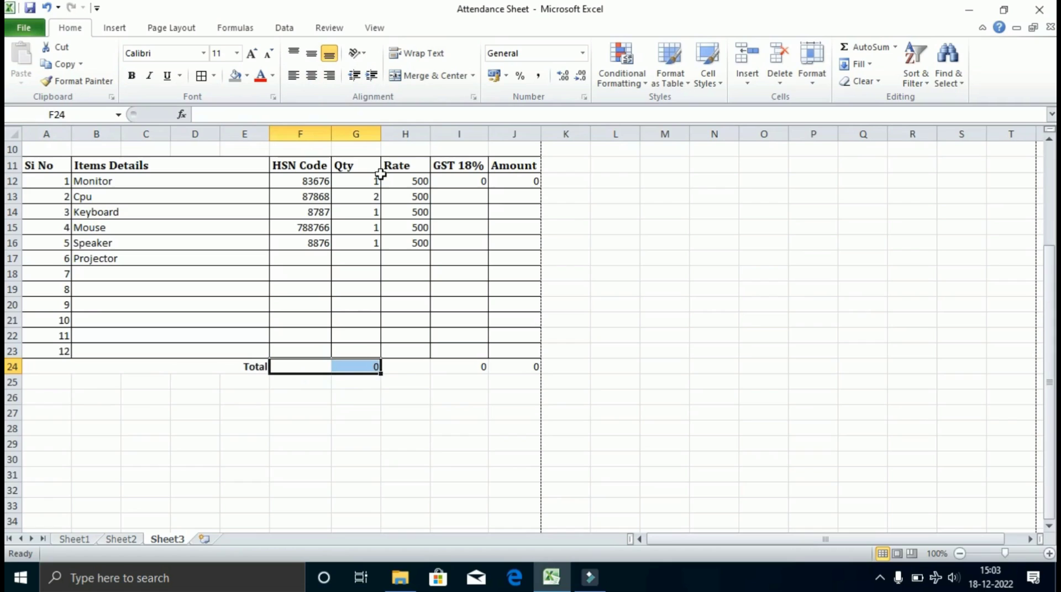
pyautogui.click(428, 76)
pyautogui.click(329, 76)
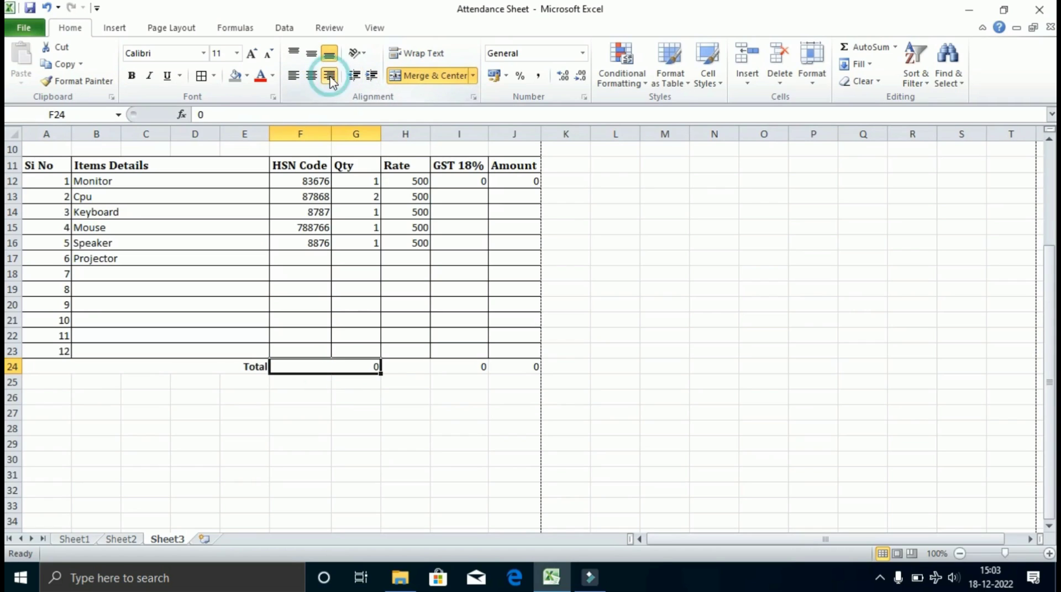
pyautogui.click(412, 367)
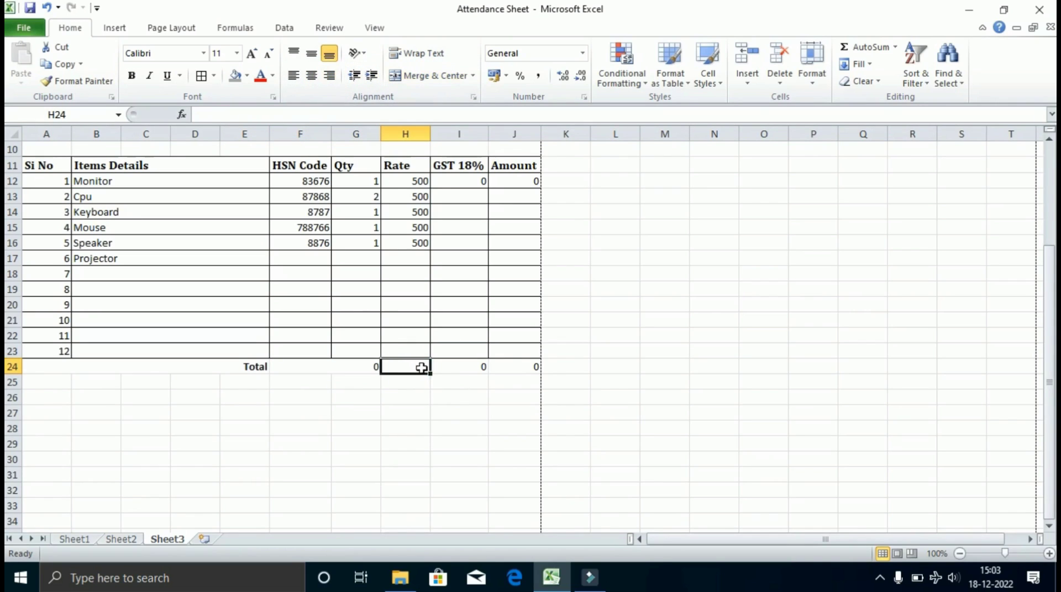
pyautogui.moveTo(416, 365); pyautogui.dragTo(446, 363)
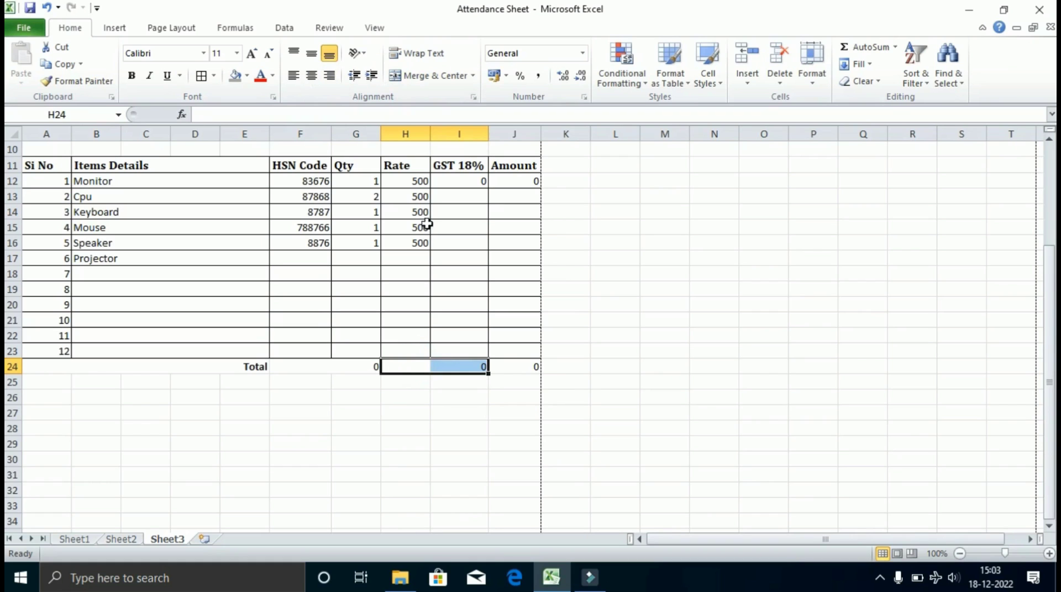
pyautogui.click(416, 78)
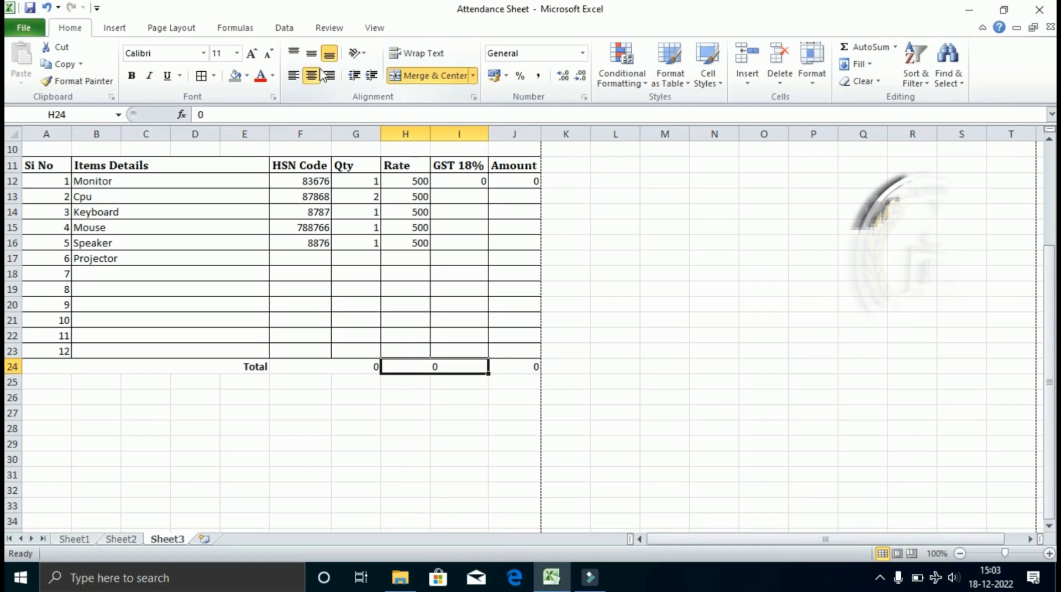
pyautogui.click(329, 76)
# Put a border around the Total row 24 across the table.
pyautogui.click(514, 368)
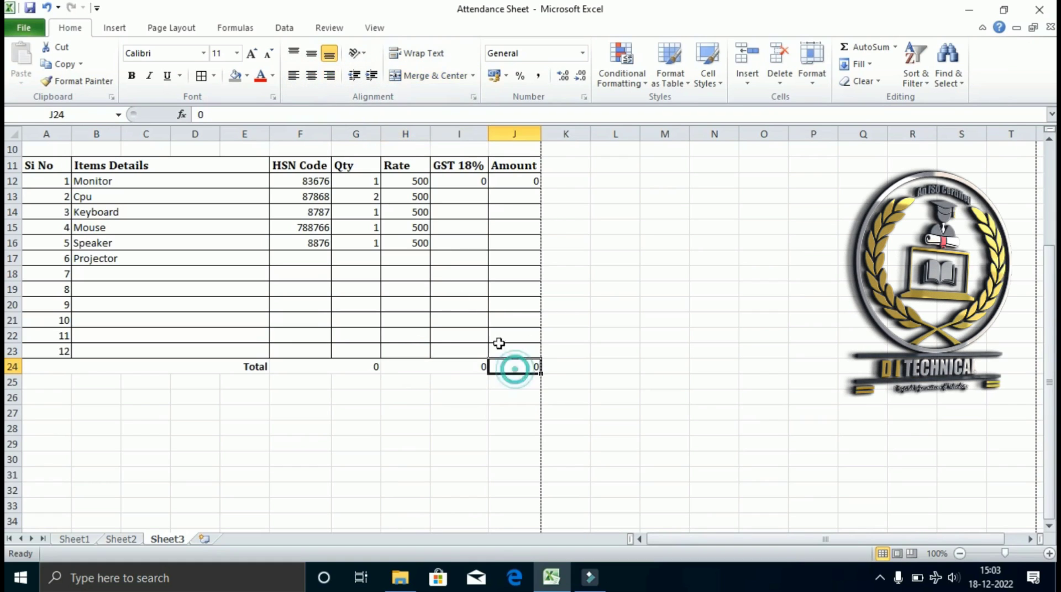
pyautogui.click(52, 358)
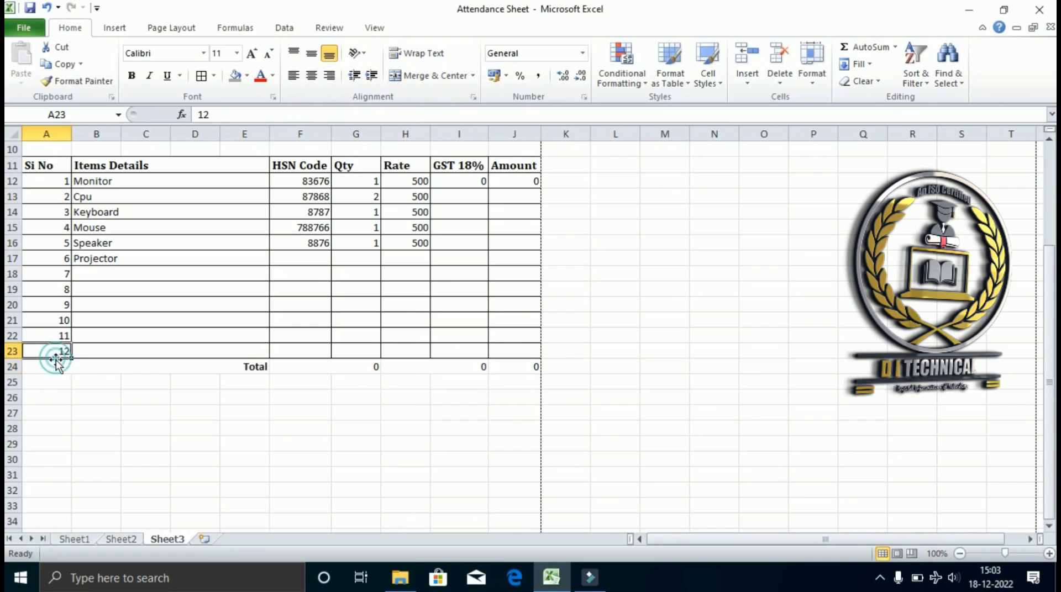
pyautogui.moveTo(55, 367); pyautogui.dragTo(511, 367)
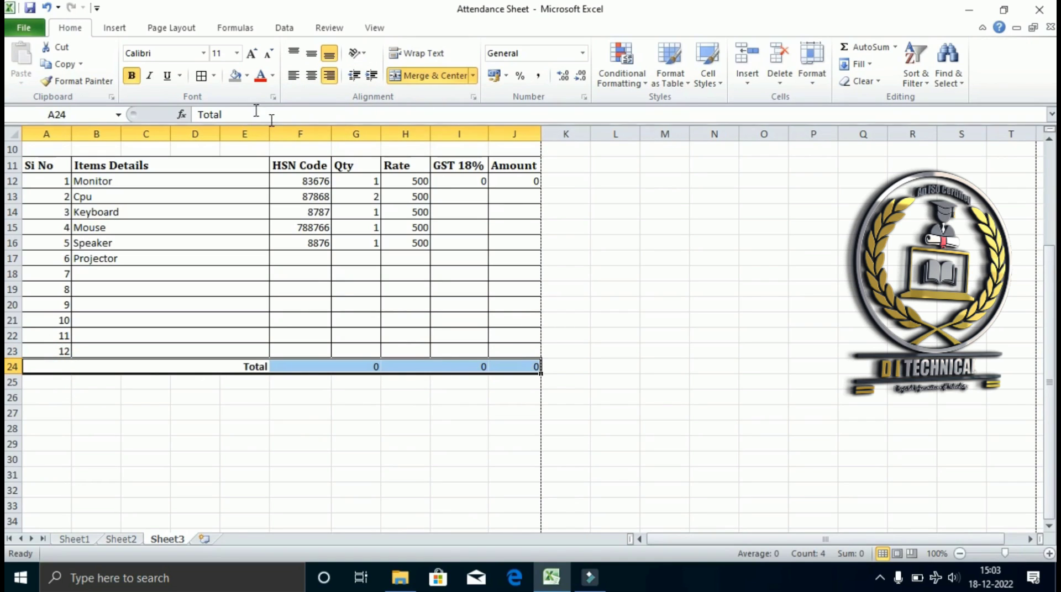
pyautogui.click(201, 77)
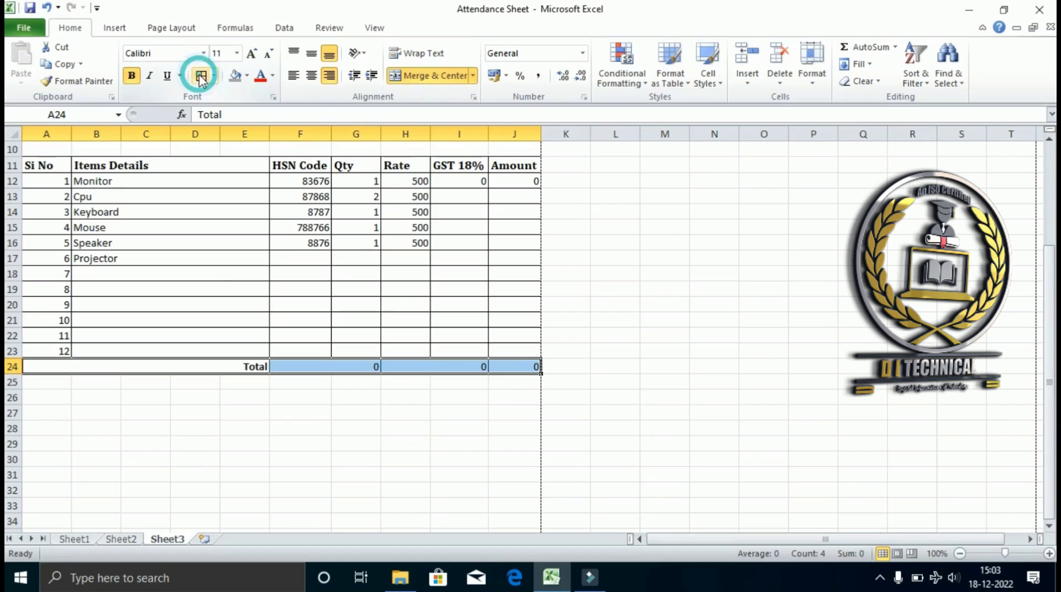
pyautogui.click(290, 396)
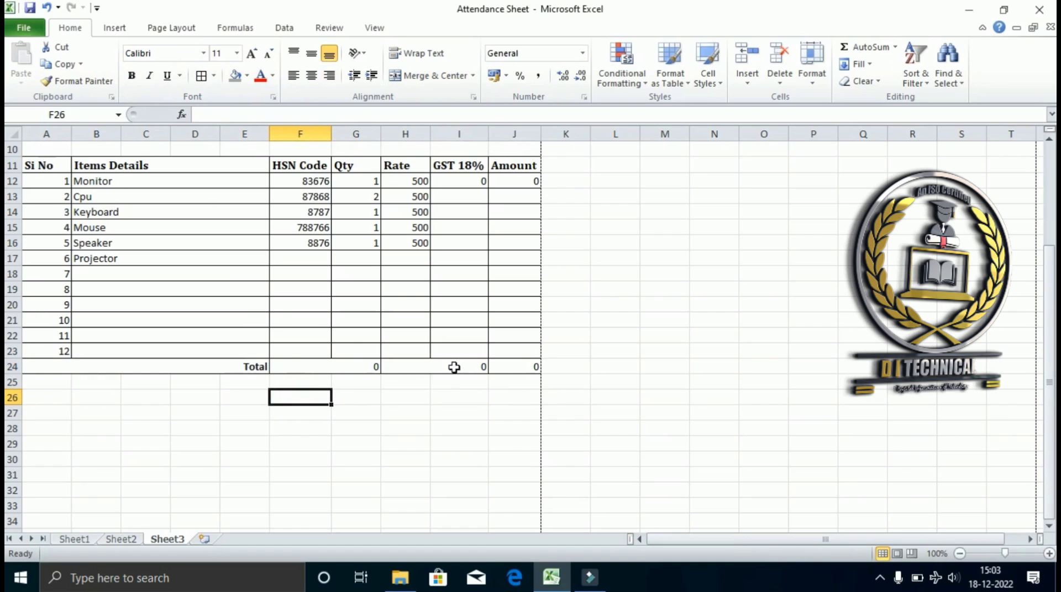
# Type Sub Total, C GST, S GST and I GST down column H from H26.
pyautogui.scroll(-1, 492, 445)
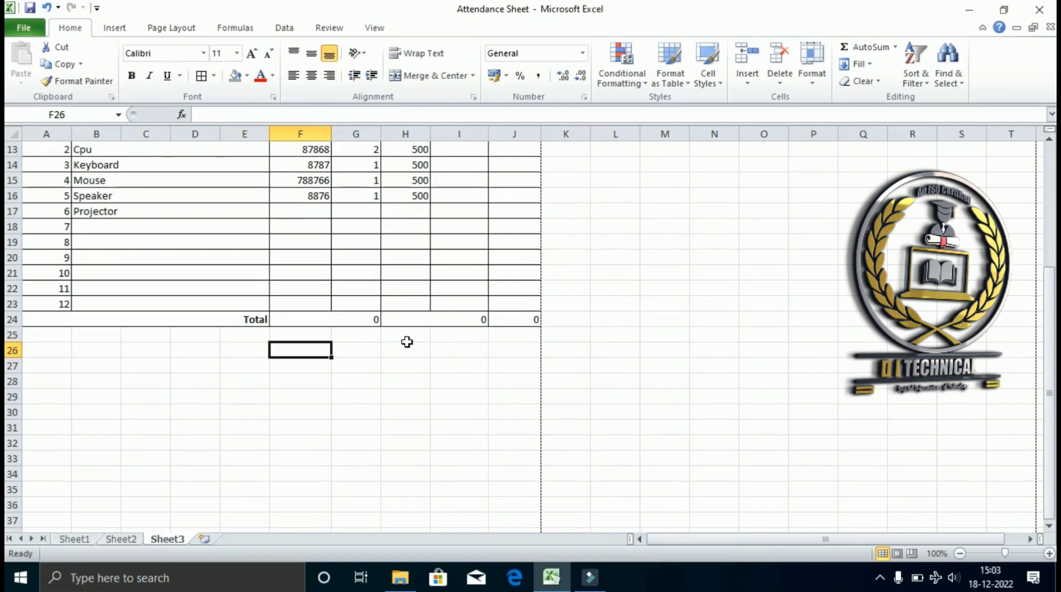
pyautogui.moveTo(407, 339); pyautogui.dragTo(481, 353)
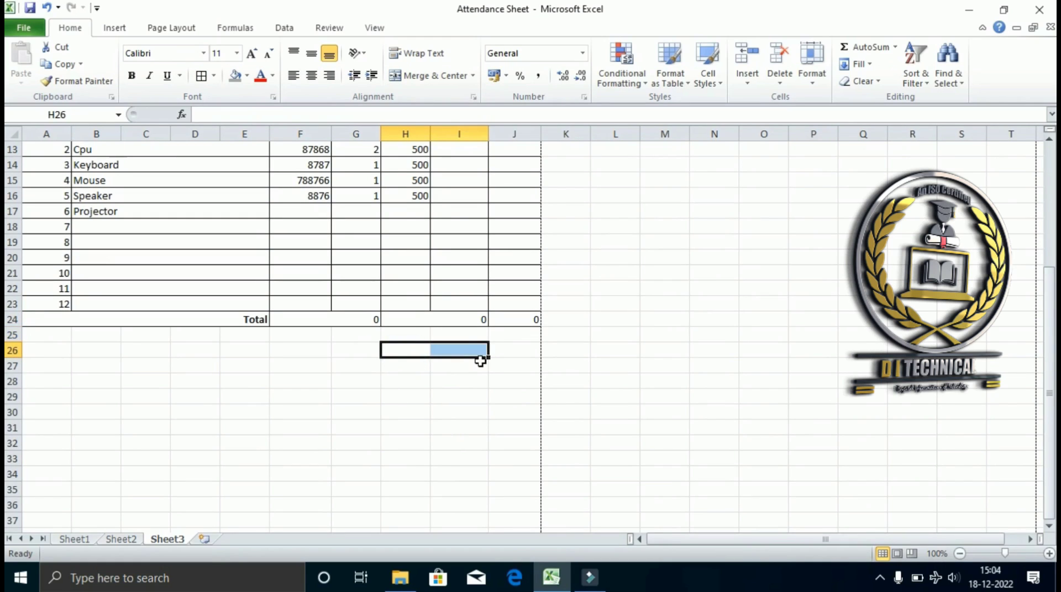
pyautogui.moveTo(408, 352); pyautogui.dragTo(482, 404)
pyautogui.click(407, 349)
pyautogui.write('Su')
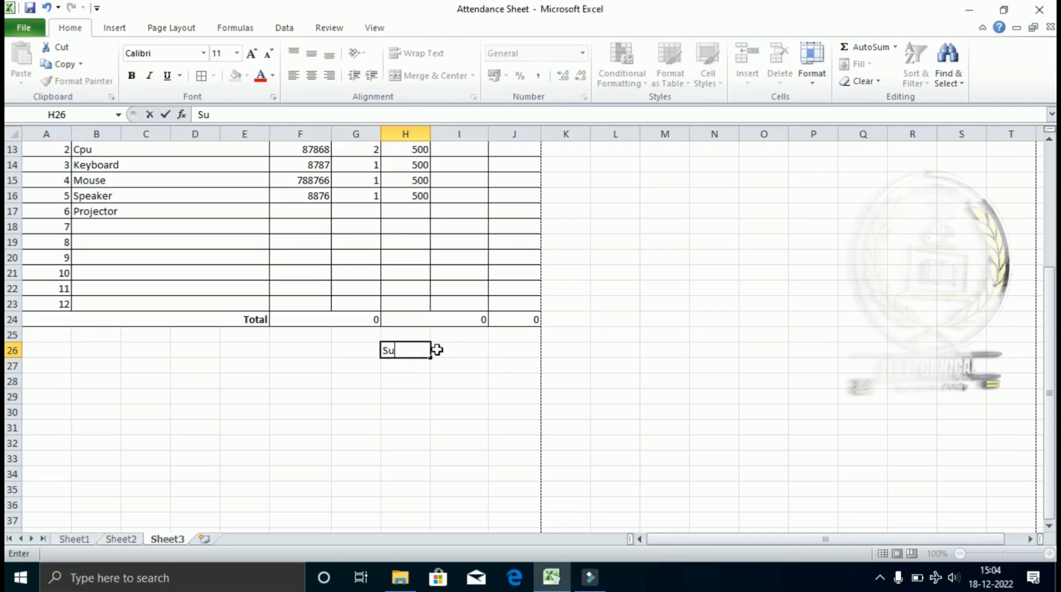
pyautogui.write('b Tota;')
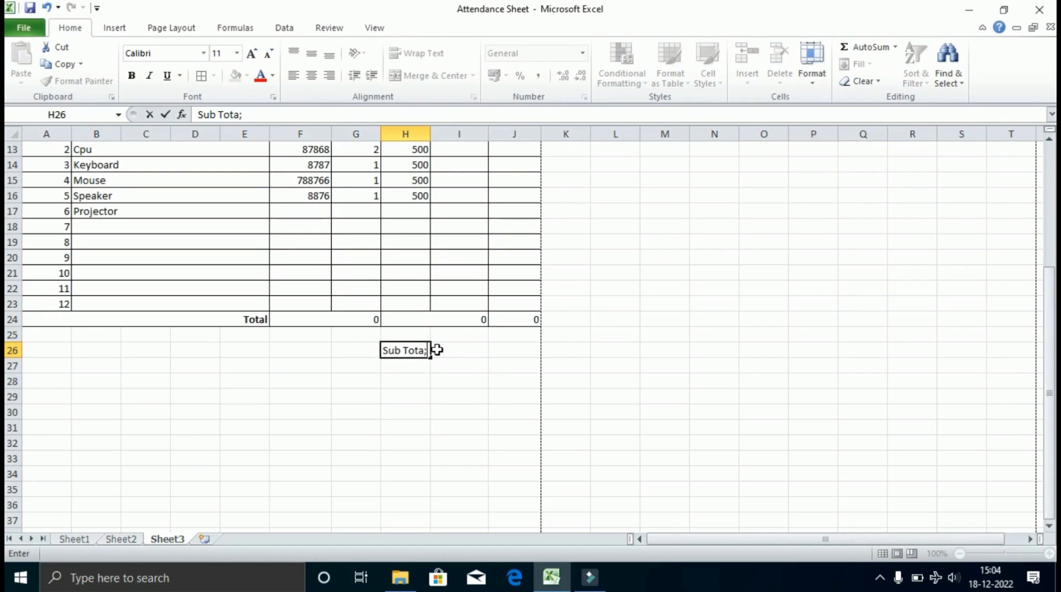
pyautogui.write('l')
pyautogui.press('BackSpace')
pyautogui.press('BackSpace')
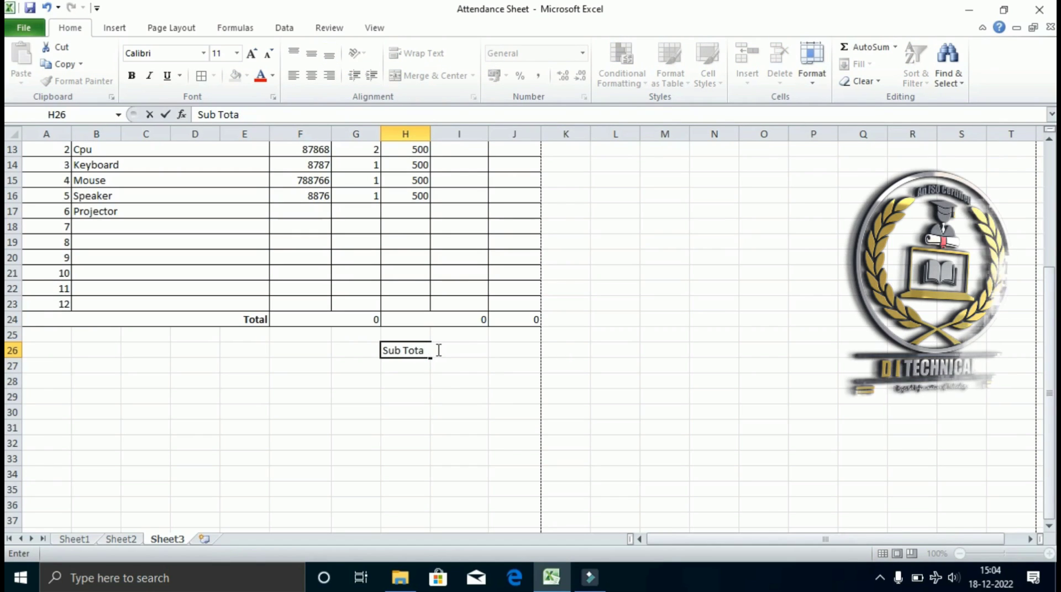
pyautogui.write('l')
pyautogui.press('Return')
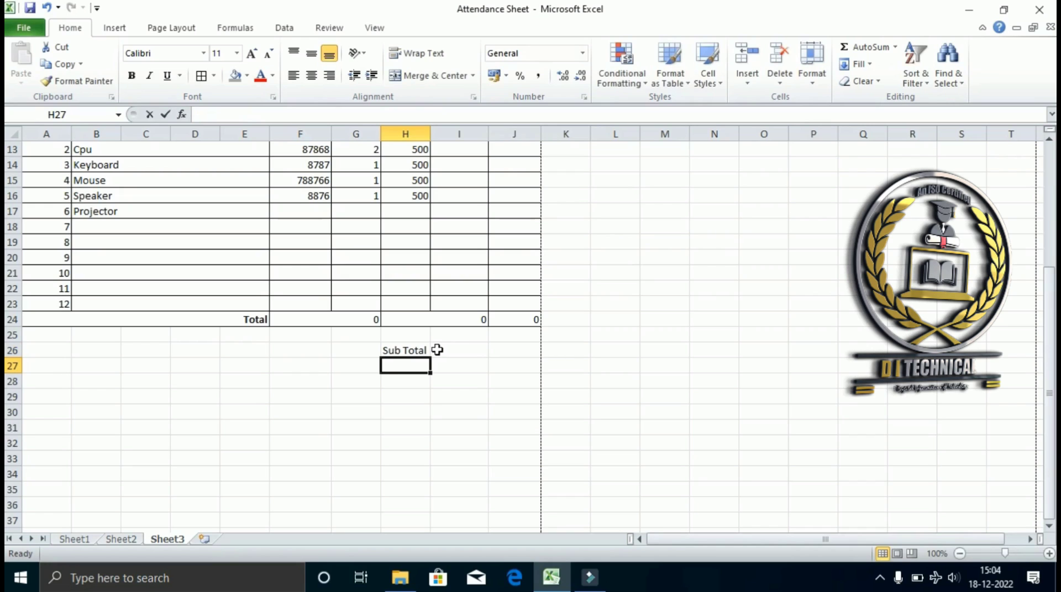
pyautogui.write('C GST')
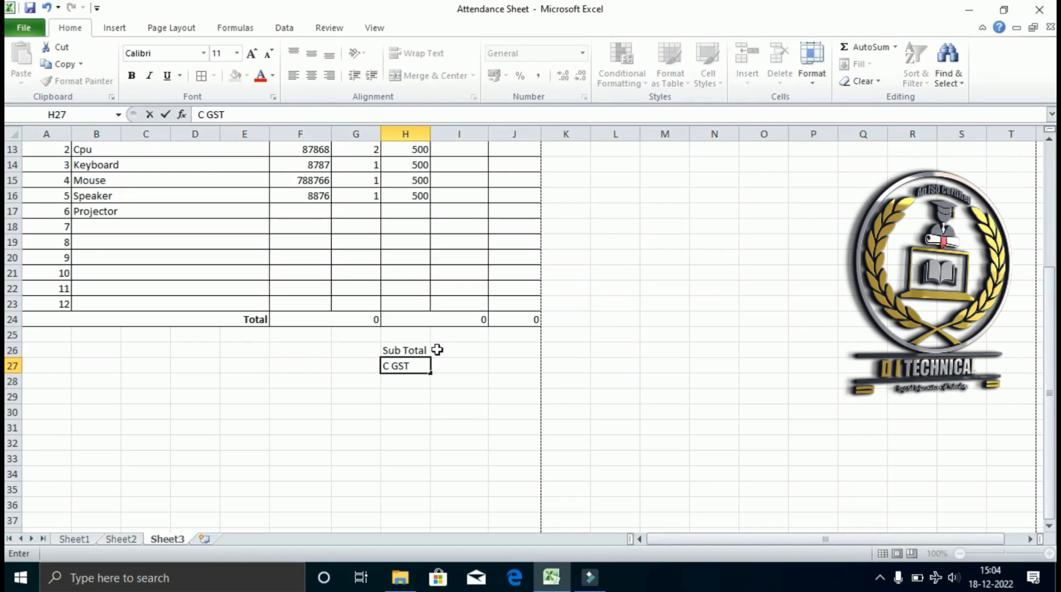
pyautogui.press('Return')
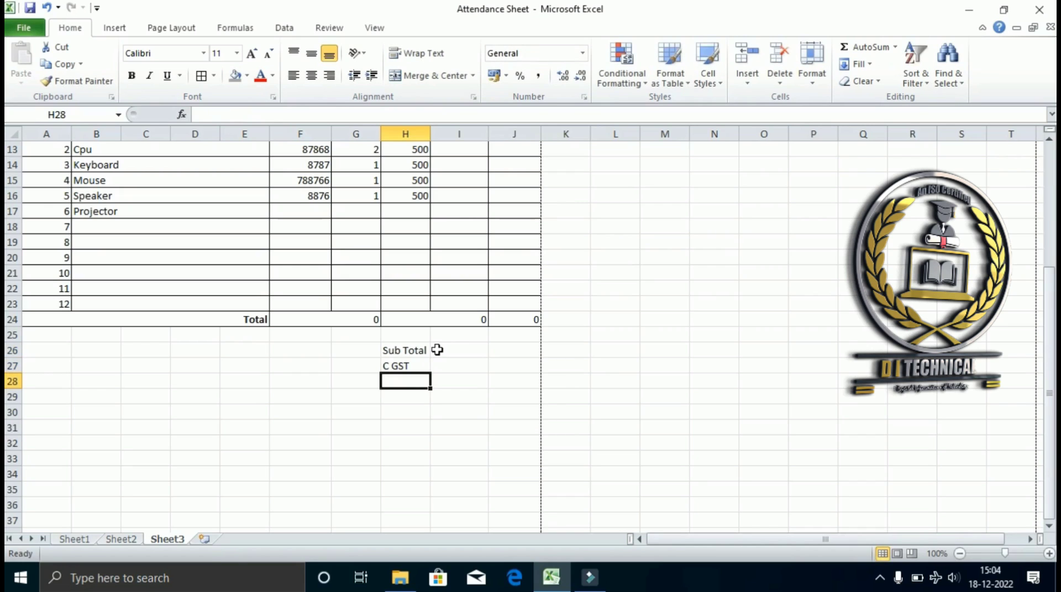
pyautogui.write('S GST')
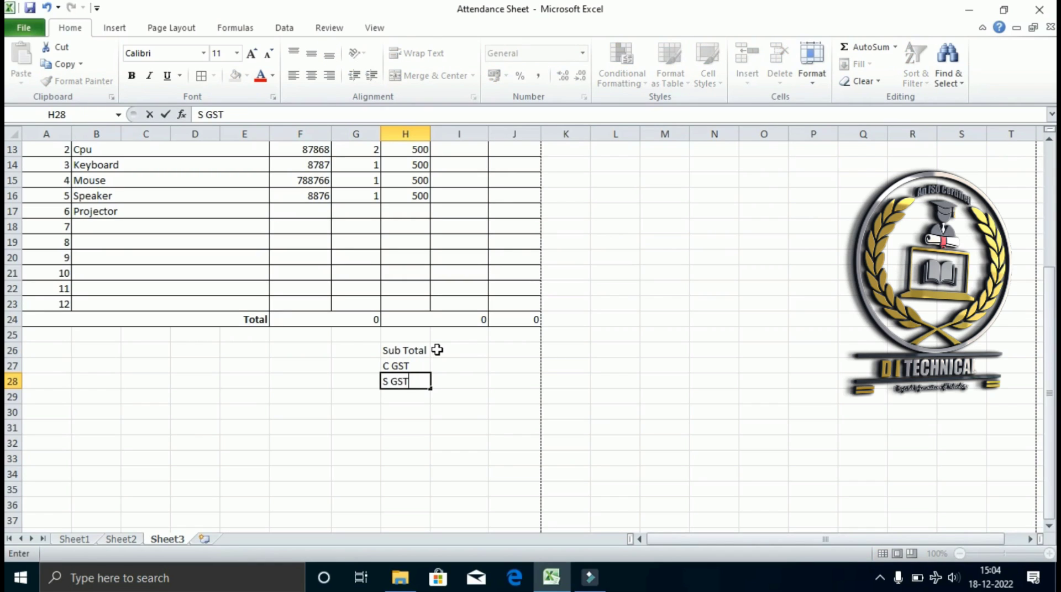
pyautogui.press('Return')
pyautogui.write('I GST')
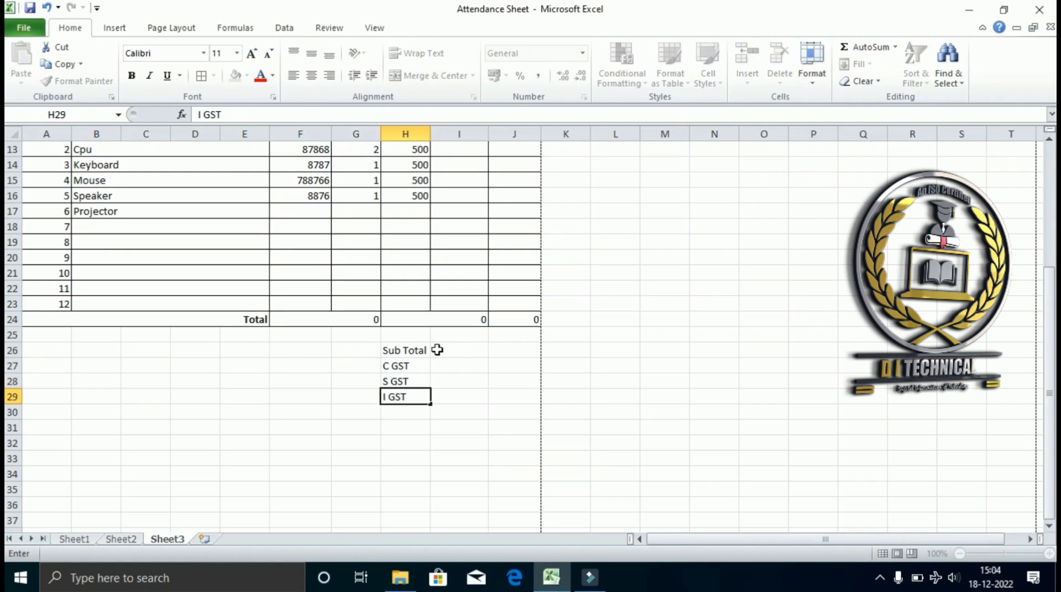
pyautogui.press('Return')
# Add Round Off, Grand Total, Received and Balance below them in column H.
pyautogui.write('Round Off')
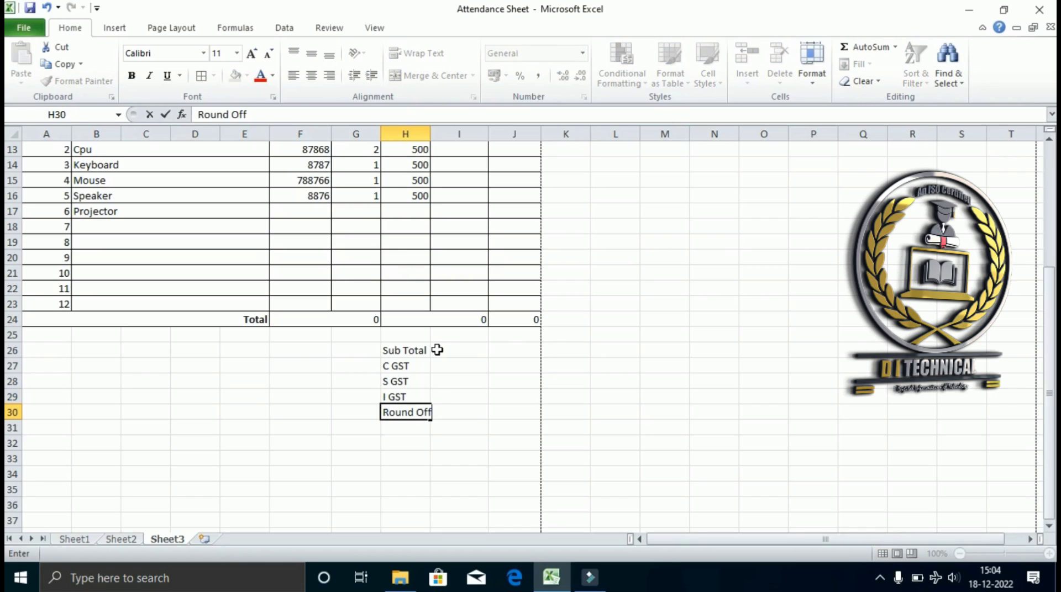
pyautogui.press('Return')
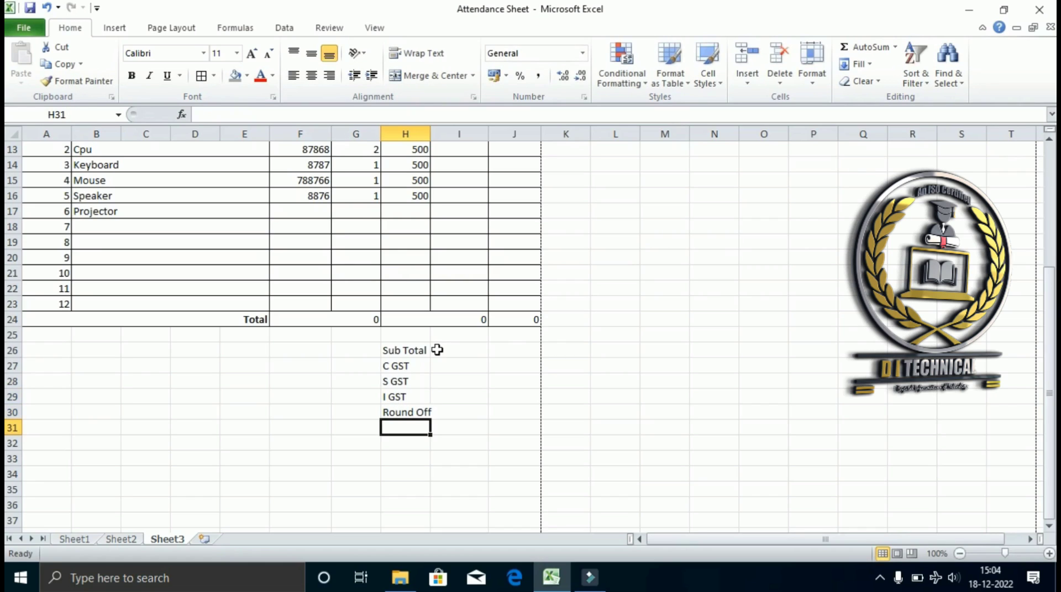
pyautogui.write('Grand Total')
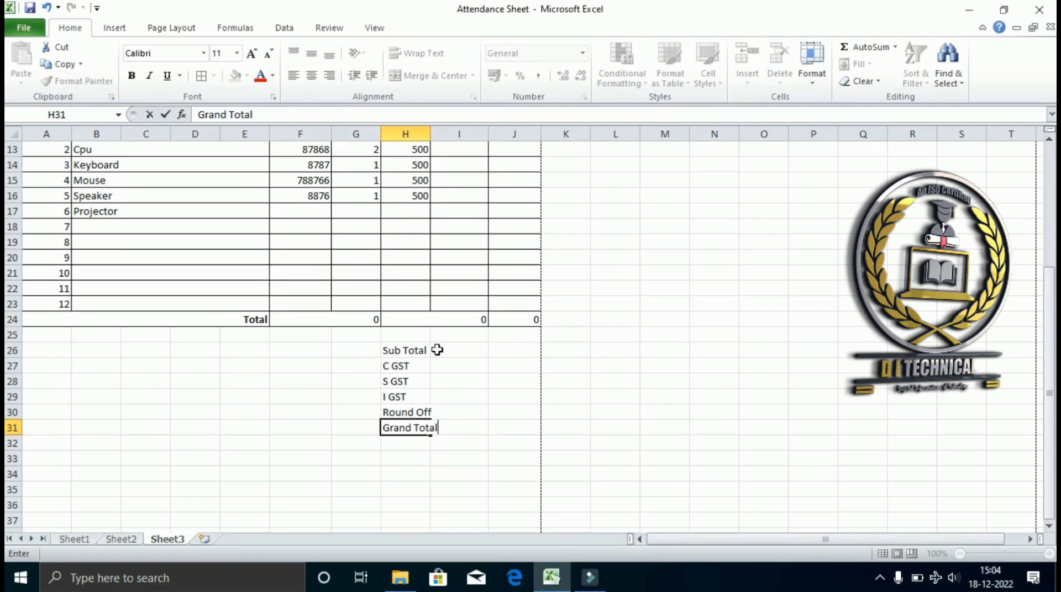
pyautogui.press('Return')
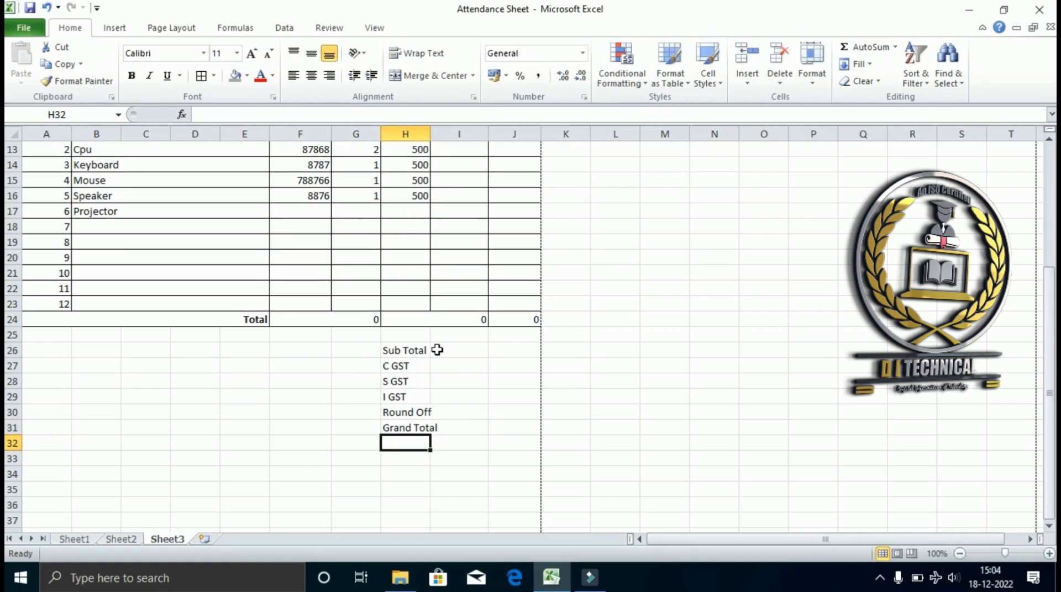
pyautogui.write('Re')
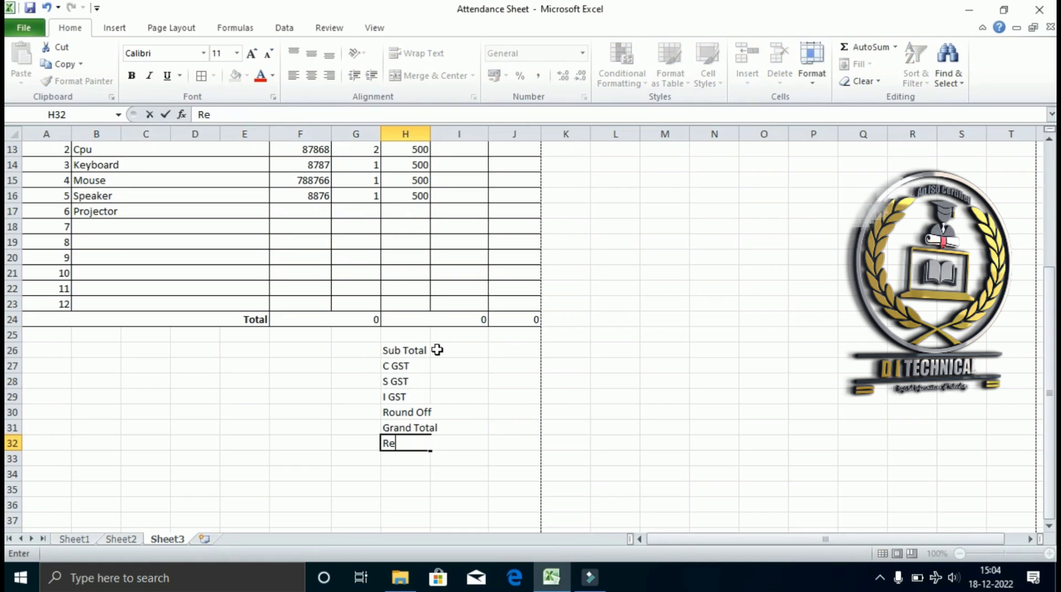
pyautogui.write('ceived')
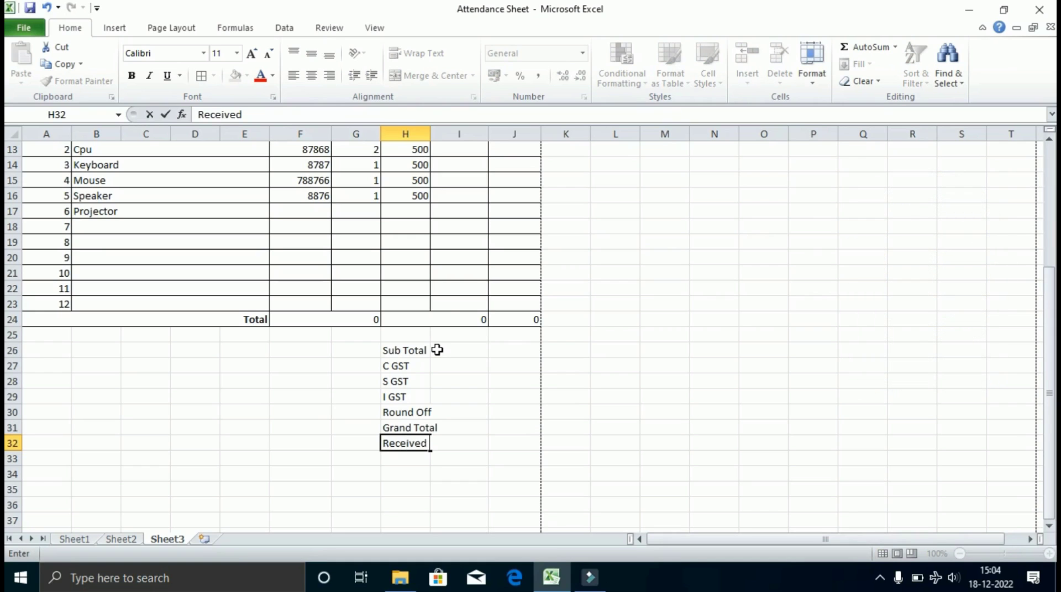
pyautogui.press('Return')
pyautogui.write('Ba')
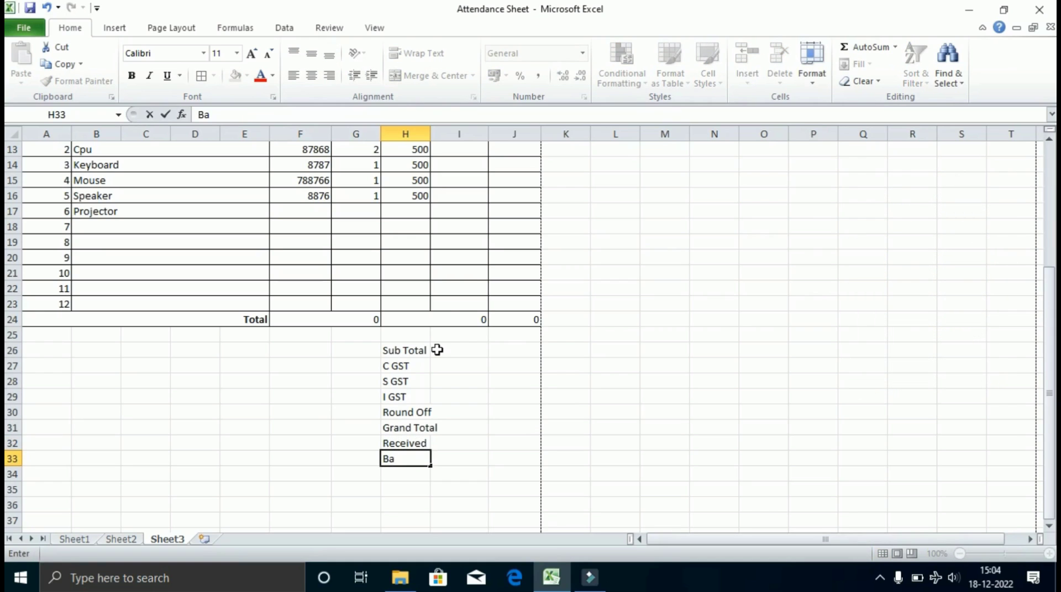
pyautogui.write('lance')
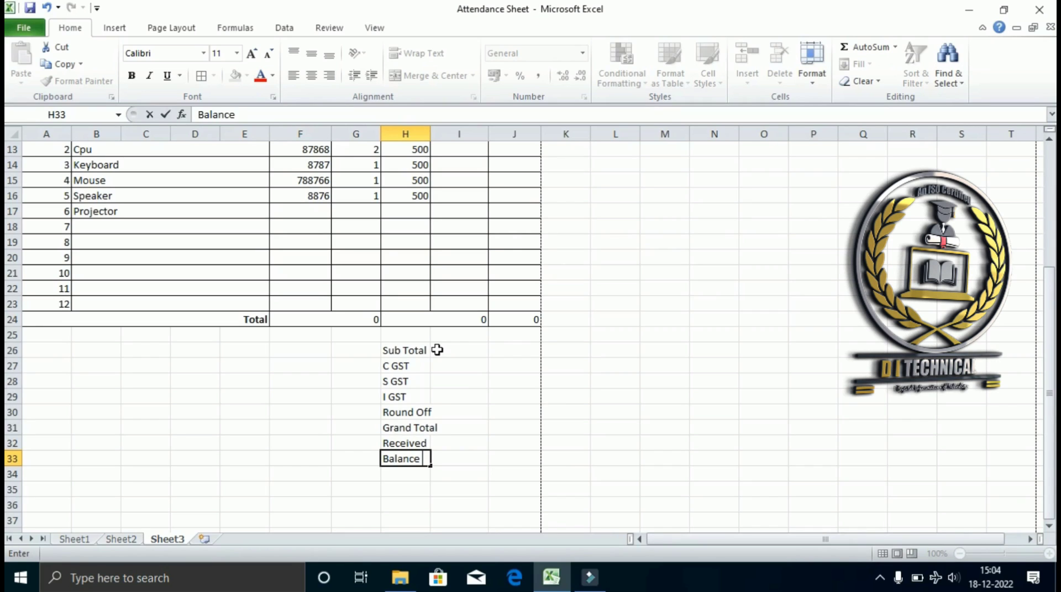
# Merge each summary label row across columns H and I with Merge Across.
pyautogui.moveTo(406, 350); pyautogui.dragTo(443, 459)
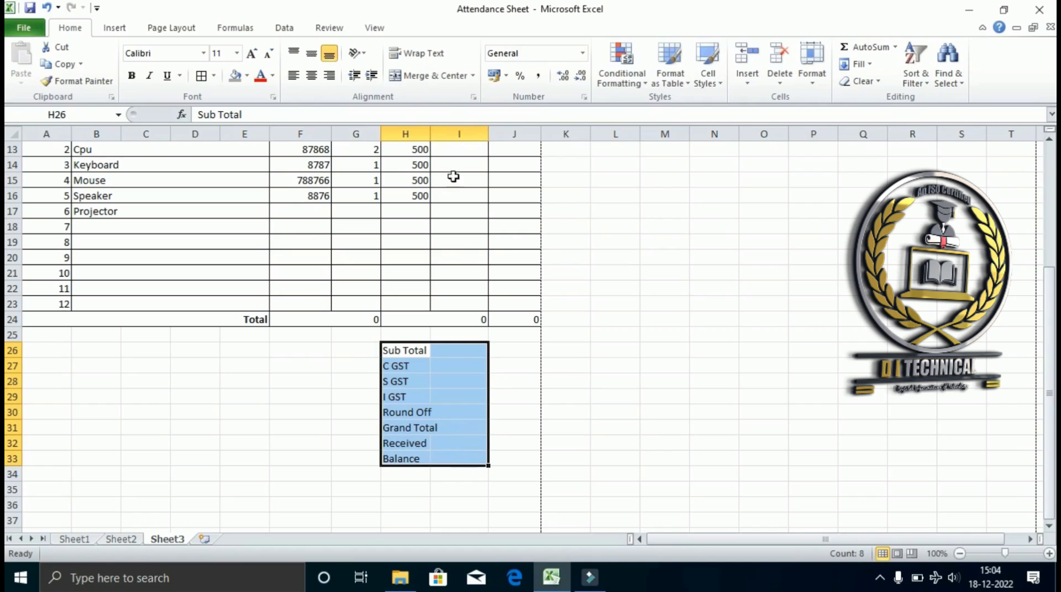
pyautogui.click(473, 78)
pyautogui.click(442, 111)
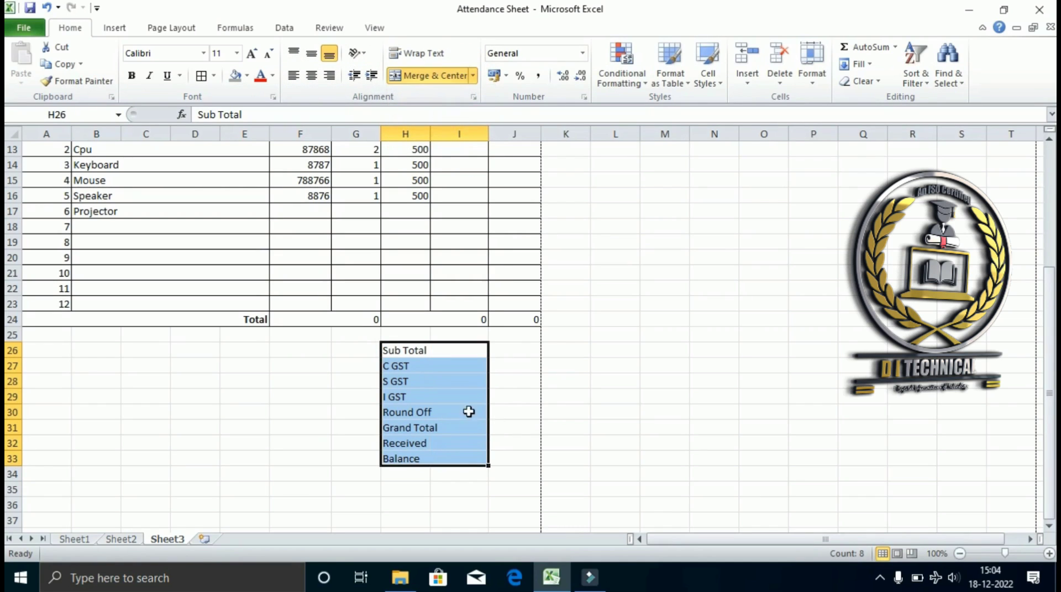
# Merge the blank row 25 into one cell across A25:J25.
pyautogui.moveTo(502, 347); pyautogui.dragTo(503, 459)
pyautogui.moveTo(403, 338); pyautogui.dragTo(506, 340)
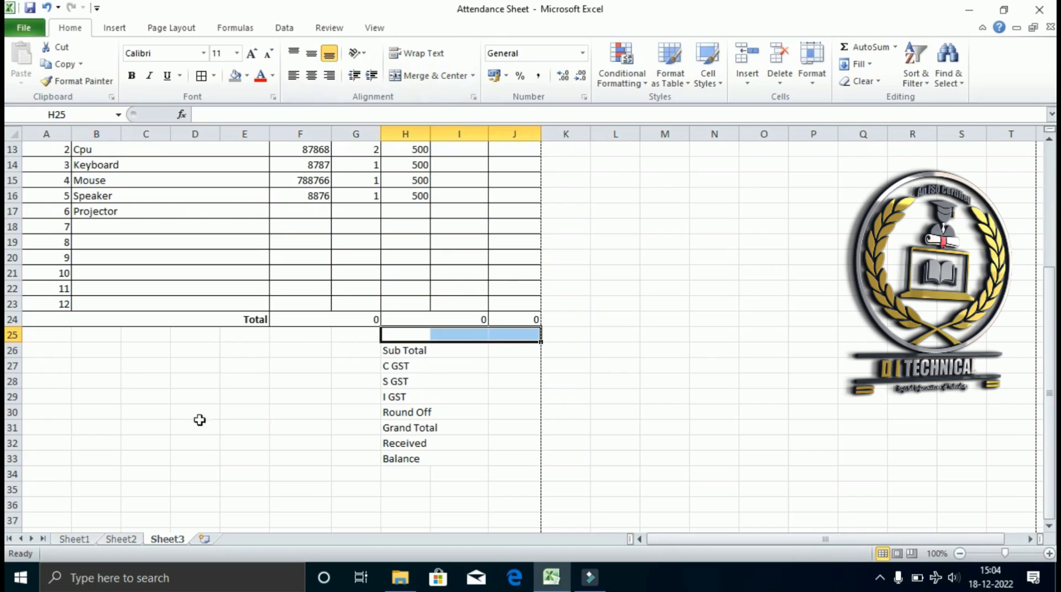
pyautogui.moveTo(49, 335); pyautogui.dragTo(505, 339)
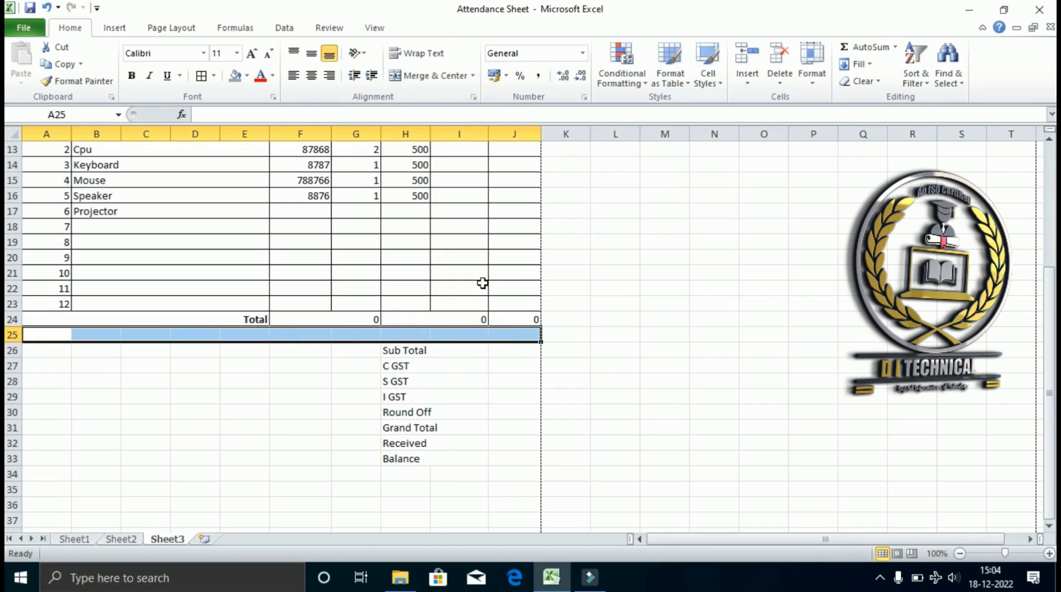
pyautogui.click(416, 73)
# Apply All Borders to the summary block H26:J33.
pyautogui.click(387, 413)
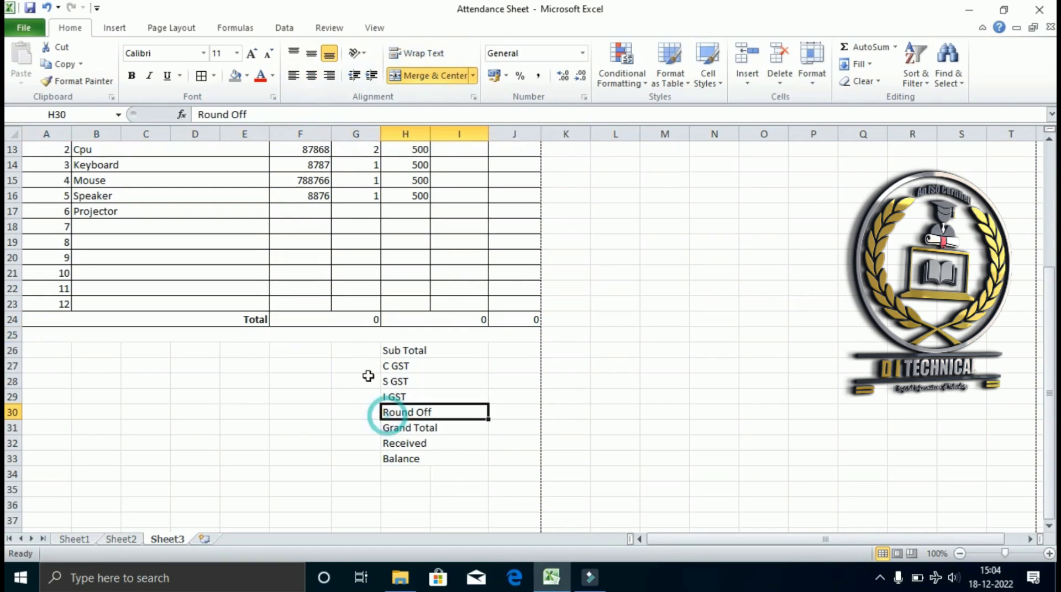
pyautogui.moveTo(403, 354); pyautogui.dragTo(463, 444)
pyautogui.moveTo(403, 351); pyautogui.dragTo(492, 459)
pyautogui.click(202, 76)
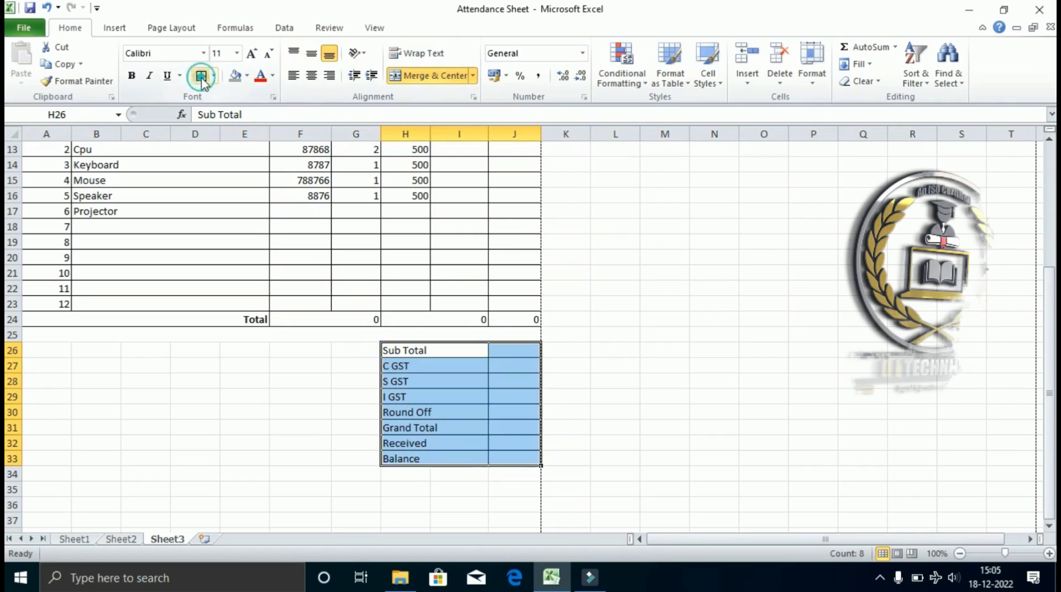
pyautogui.click(454, 442)
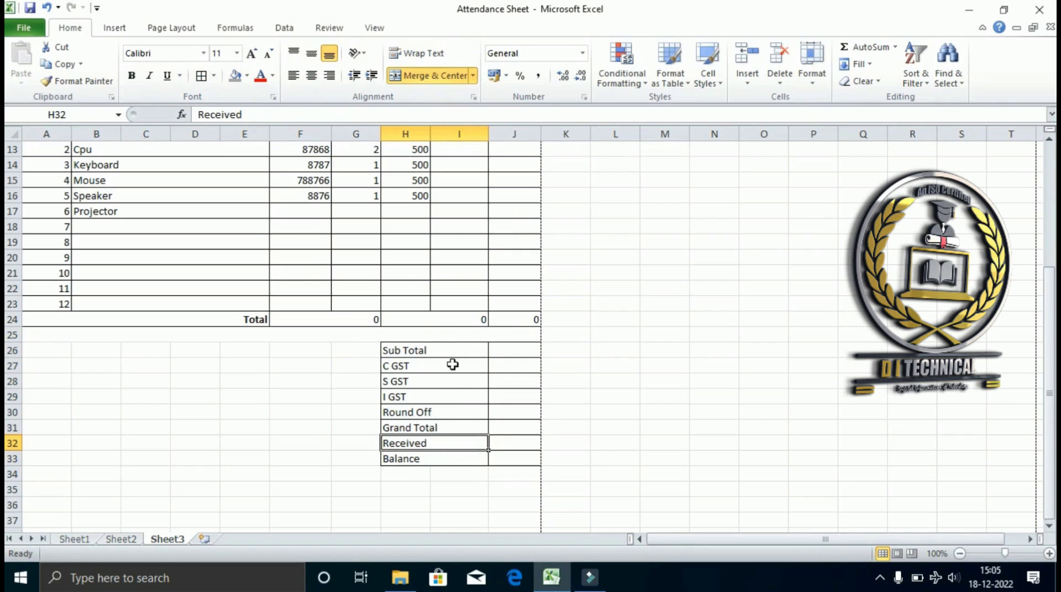
pyautogui.scroll(-2, 410, 339)
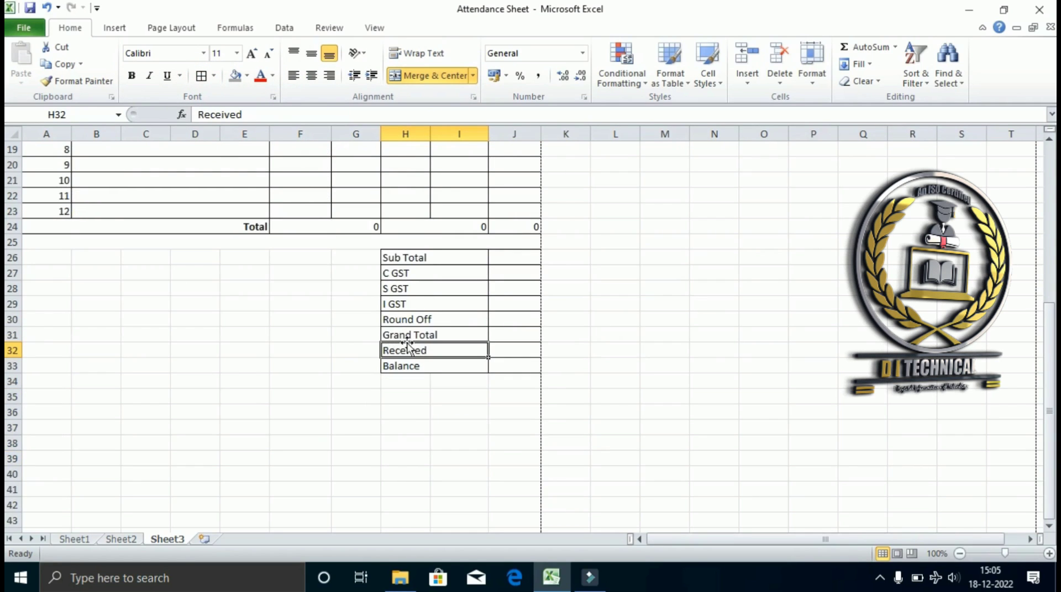
pyautogui.scroll(6, 400, 345)
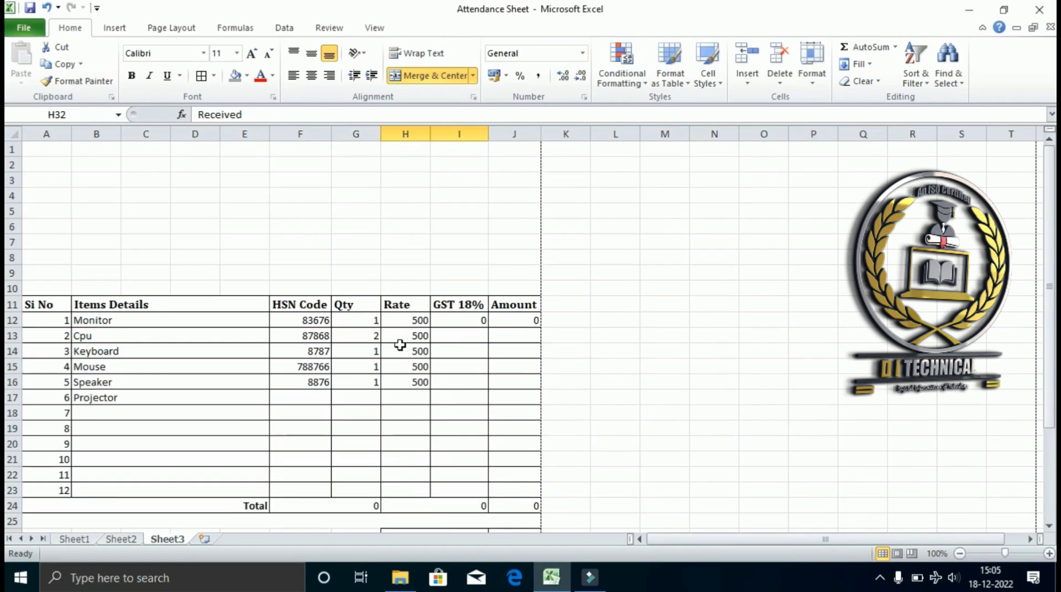
# Enter 'DI TECHNICAL PVT LTD' in A1 and '(Goods Sales & Services)' in A2.
pyautogui.click(54, 151)
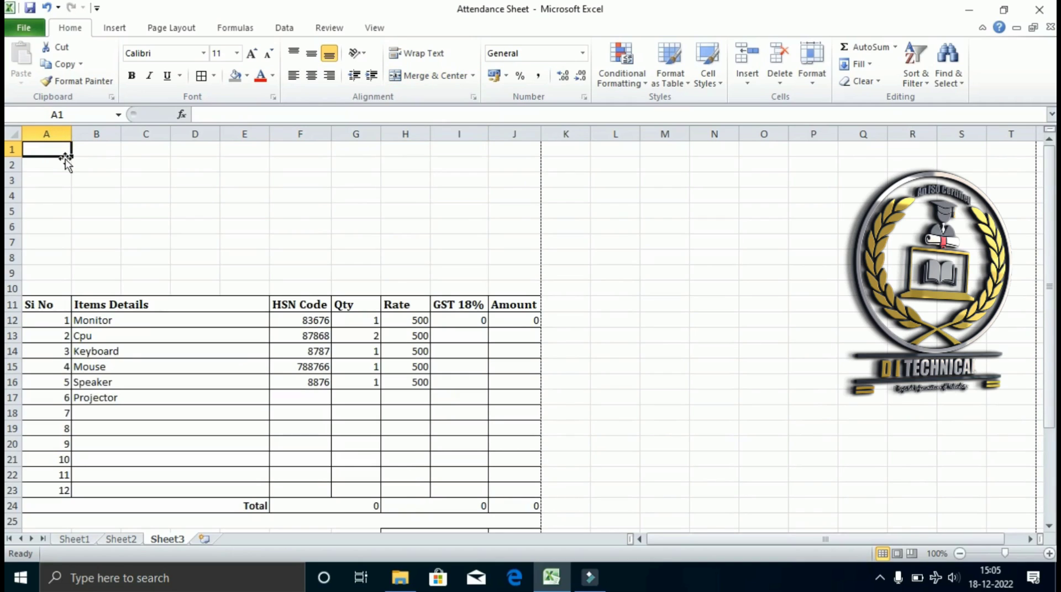
pyautogui.write('DI TE')
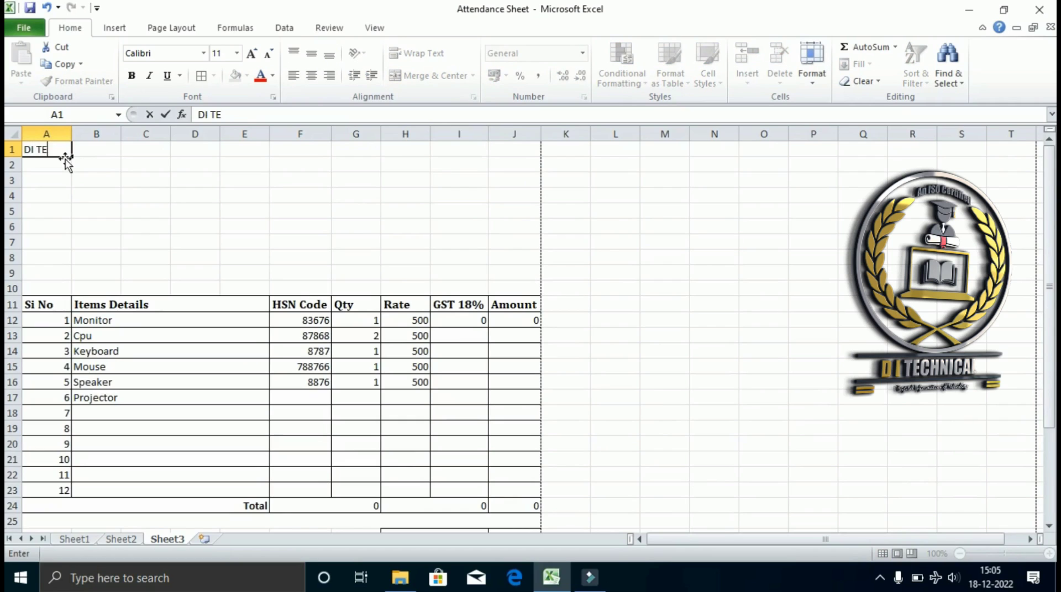
pyautogui.write('CHNICAL')
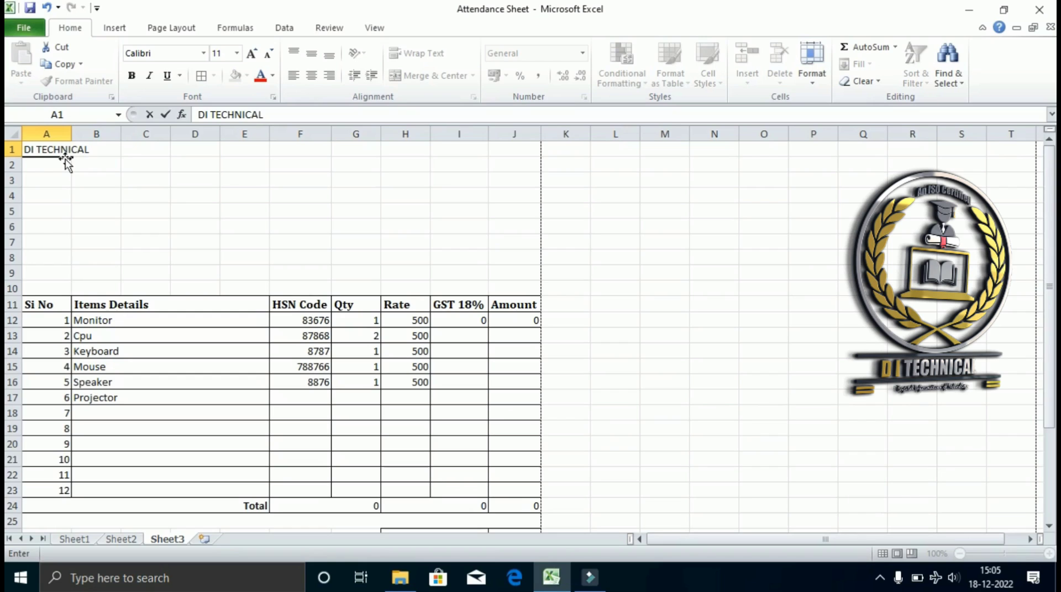
pyautogui.write('PVT LTD')
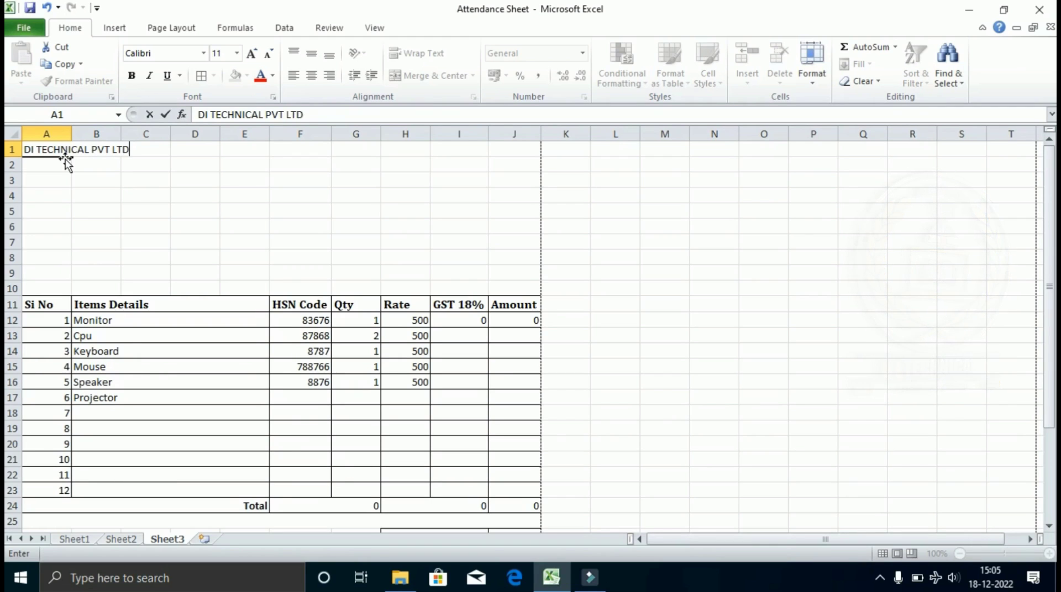
pyautogui.press('Return')
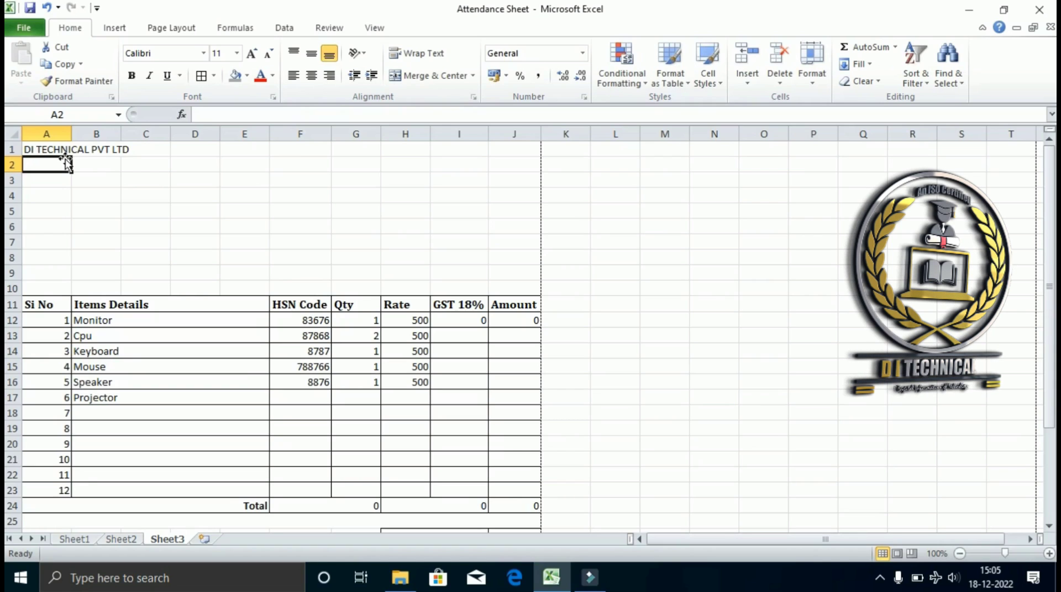
pyautogui.write('(')
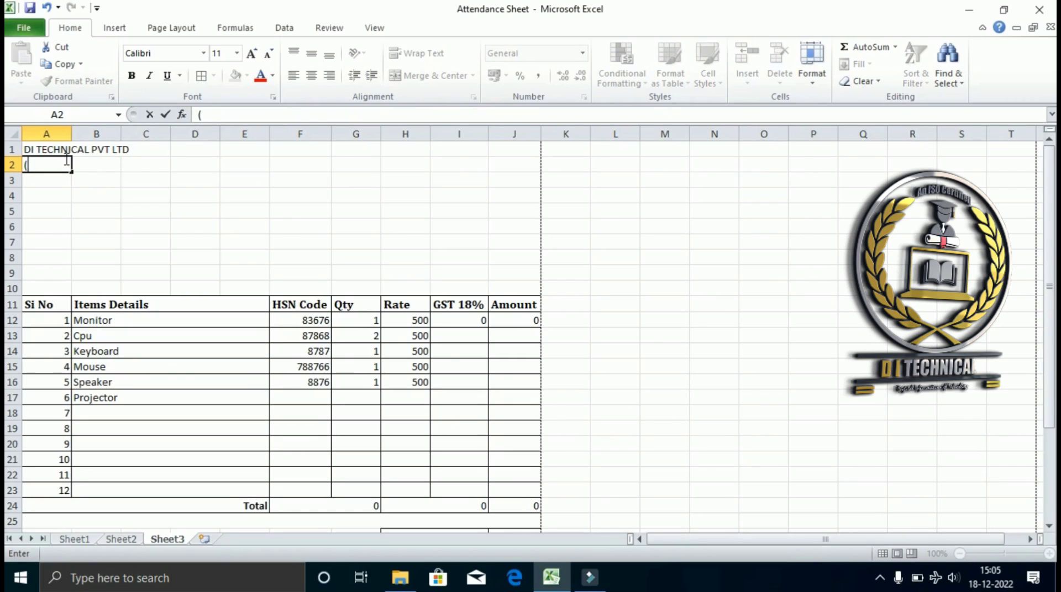
pyautogui.write('GO')
pyautogui.press('BackSpace')
pyautogui.write('oods Sales ')
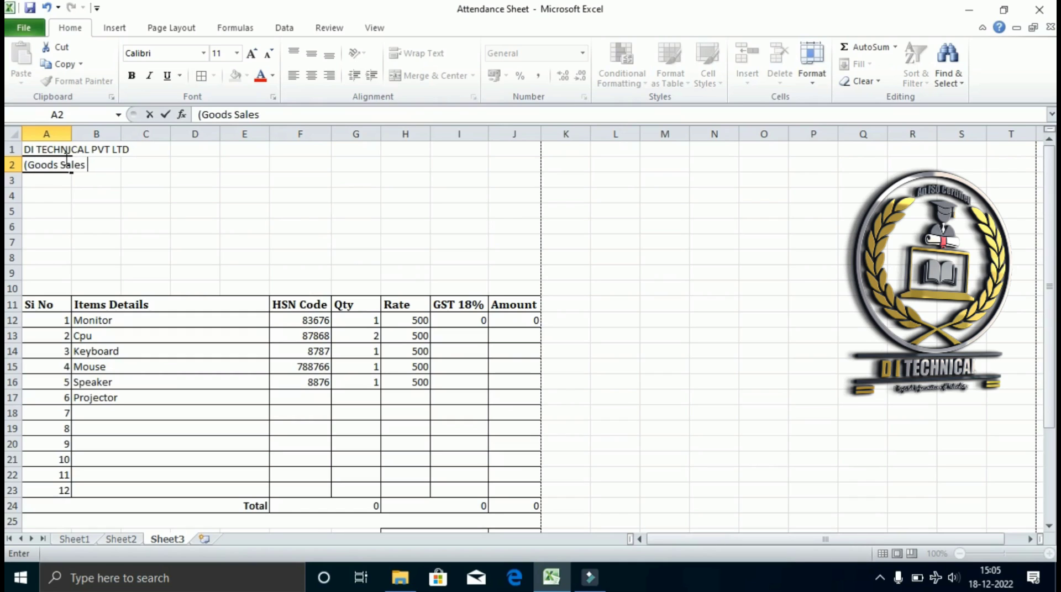
pyautogui.write('& Services')
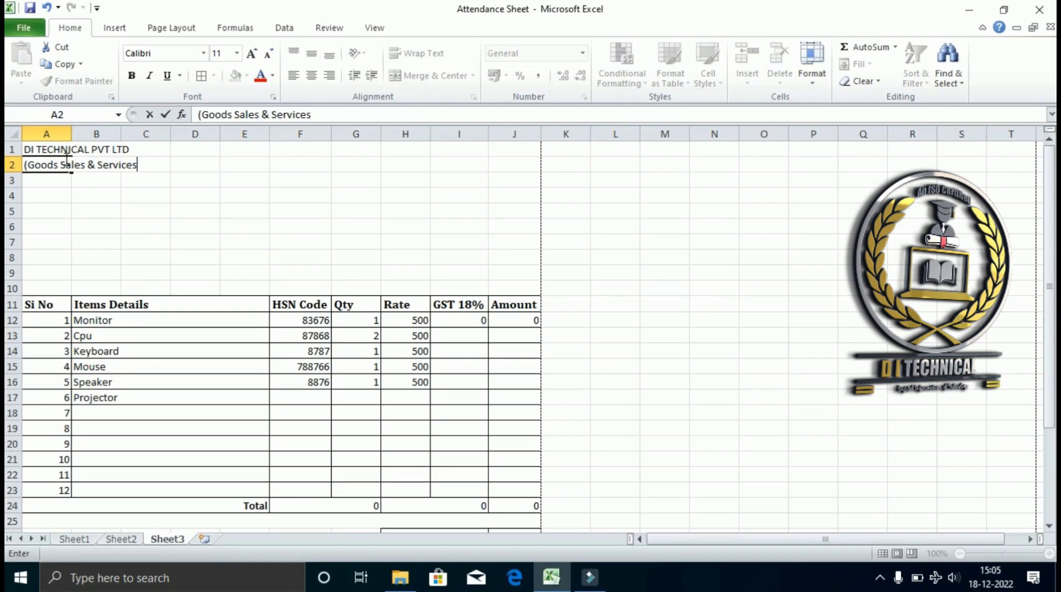
pyautogui.write(')')
pyautogui.press('Return')
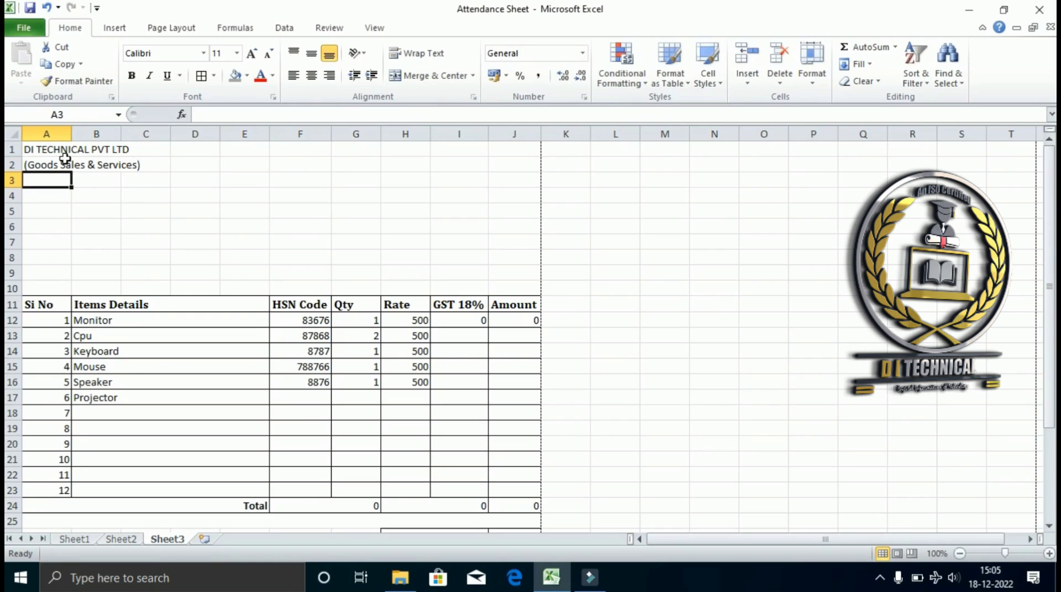
pyautogui.write('Addres')
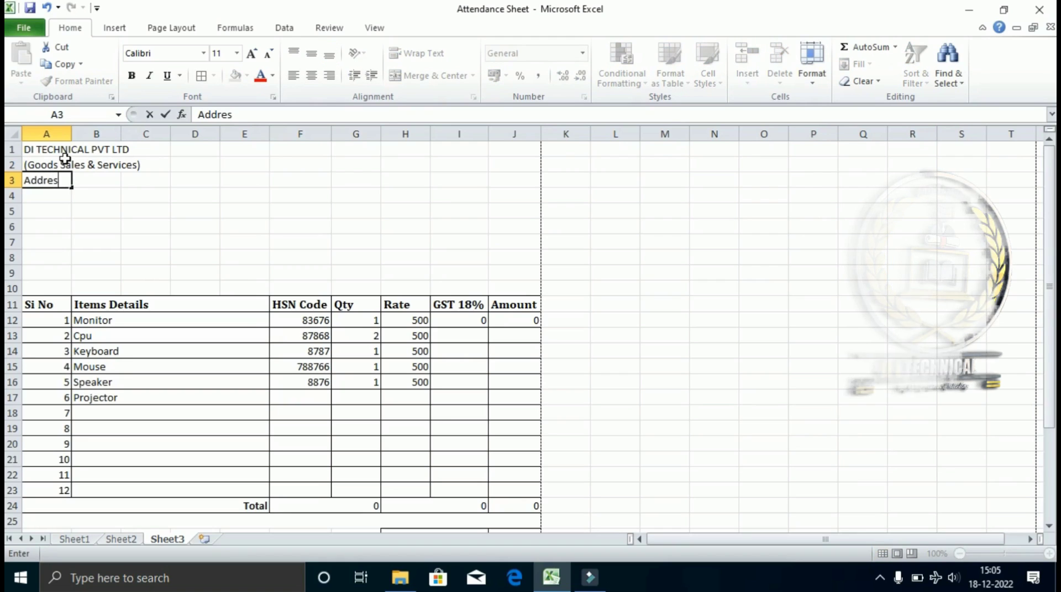
pyautogui.write('s Dhur')
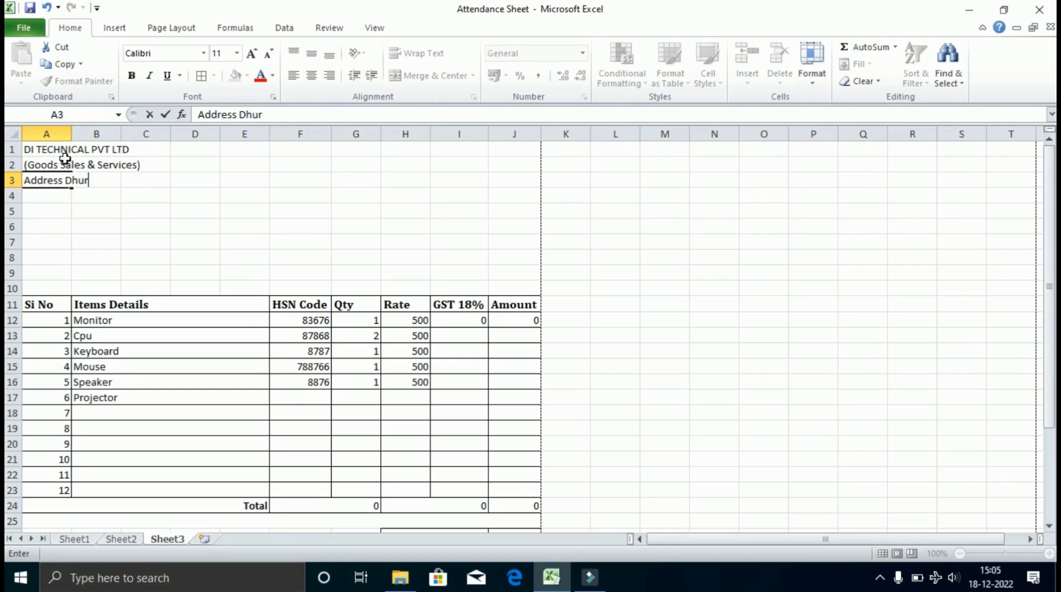
pyautogui.write('wa Bus Stand Ranc')
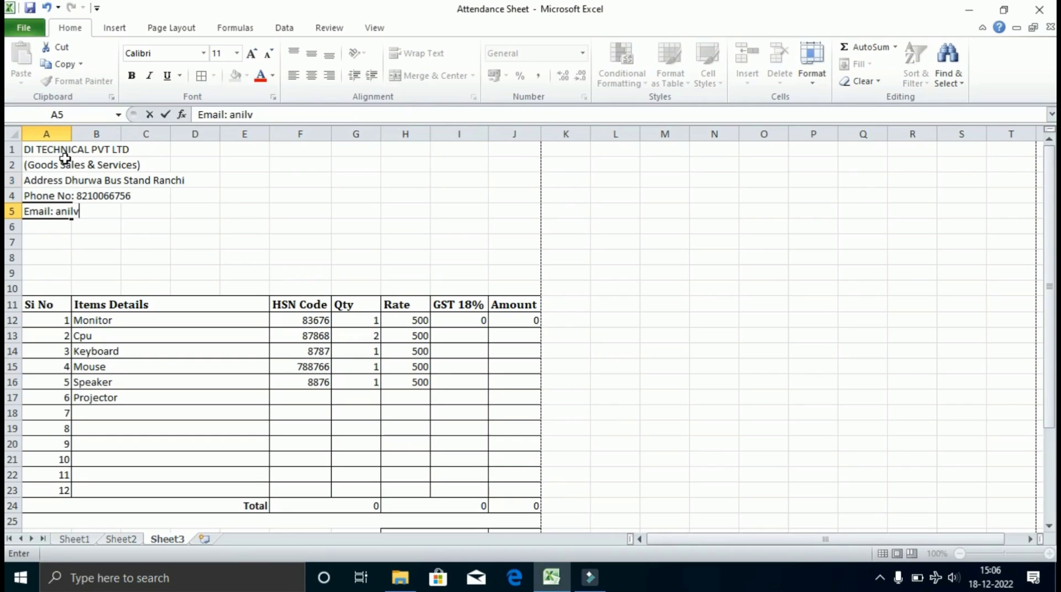
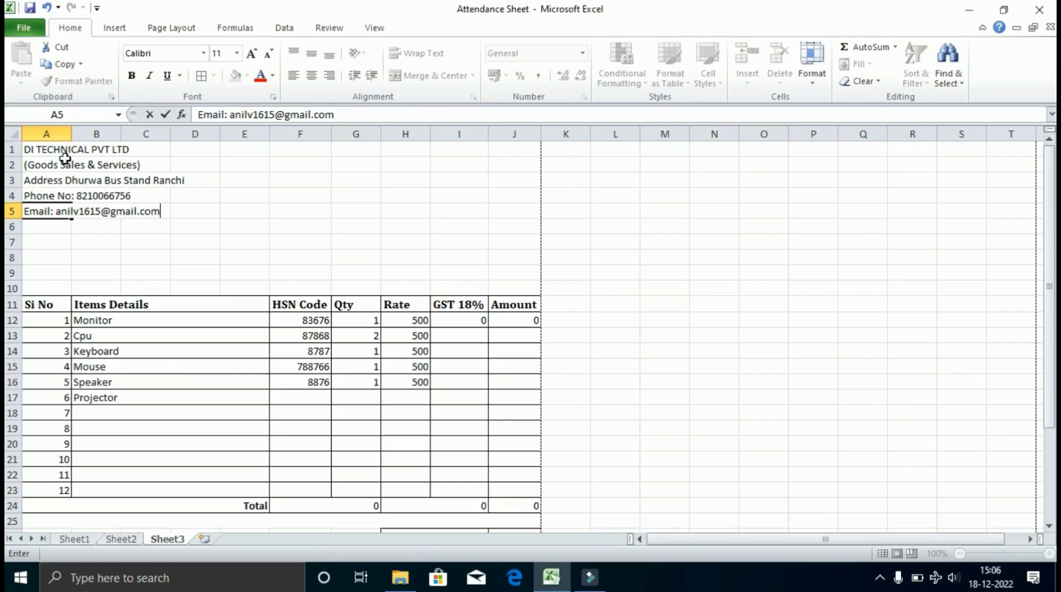
pyautogui.press('Return')
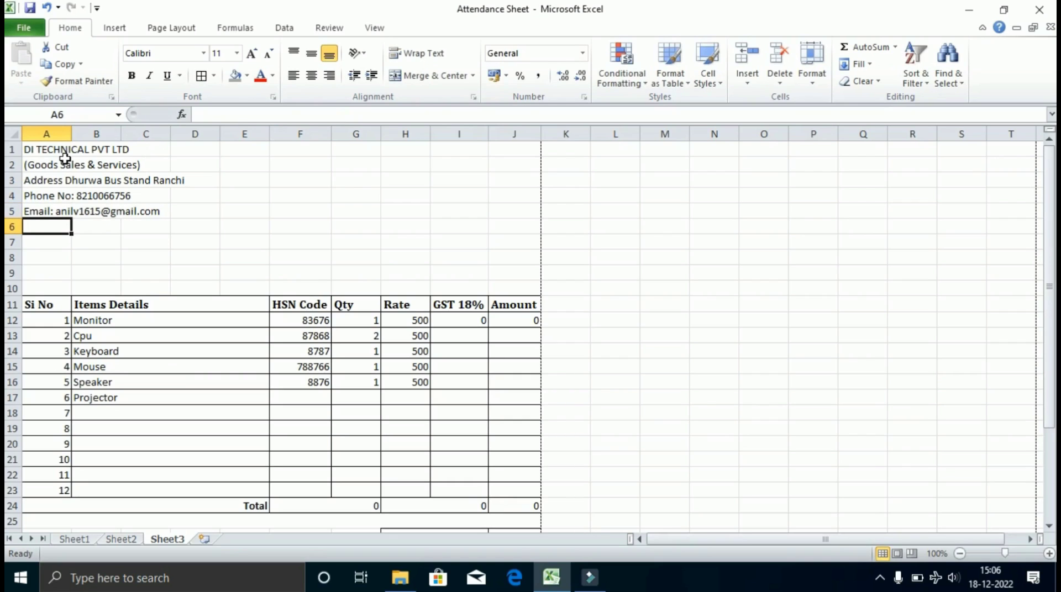
pyautogui.write('Website')
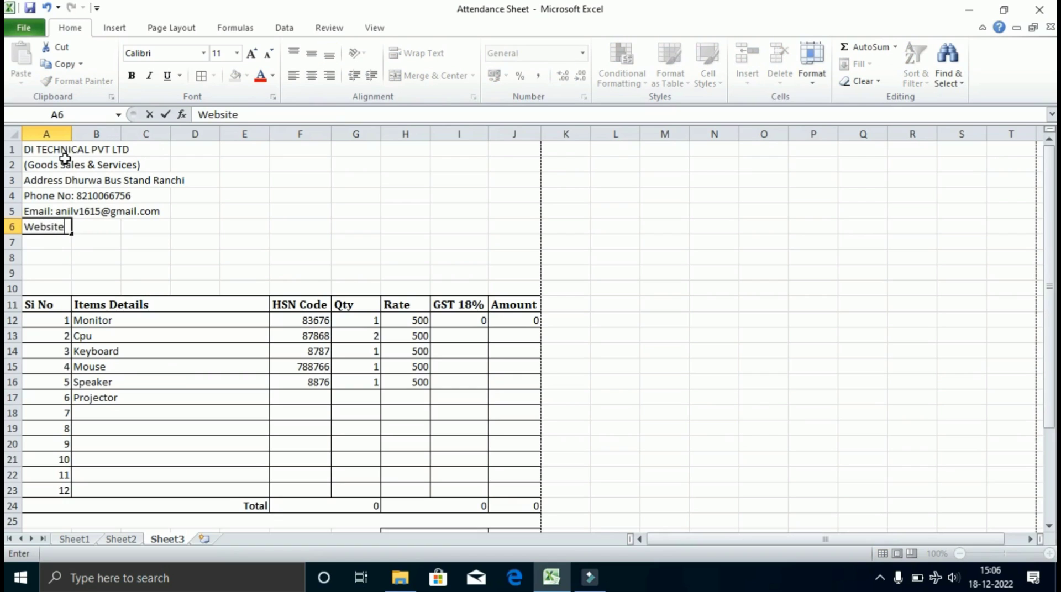
pyautogui.write(' : www.ditechnical.')
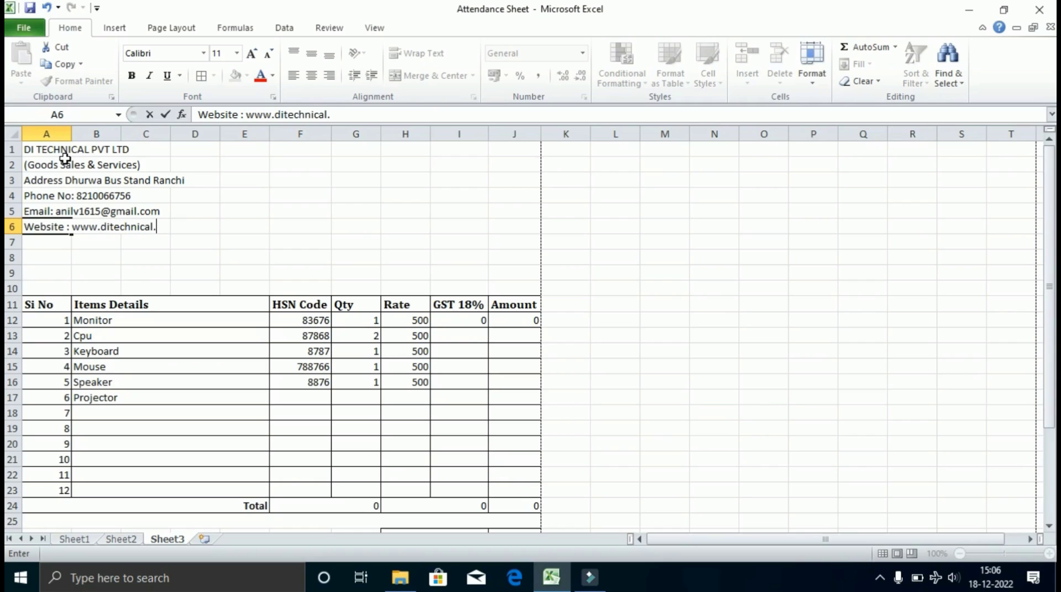
pyautogui.write('in')
pyautogui.press('Return')
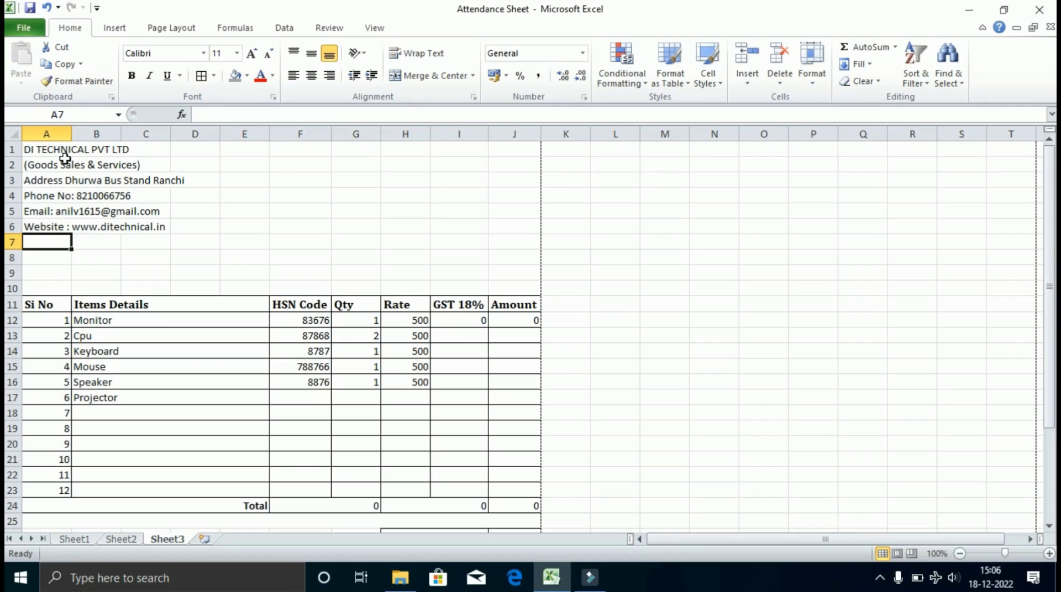
# Set the company name in A1 to Arial Black, two sizes larger.
pyautogui.click(79, 148)
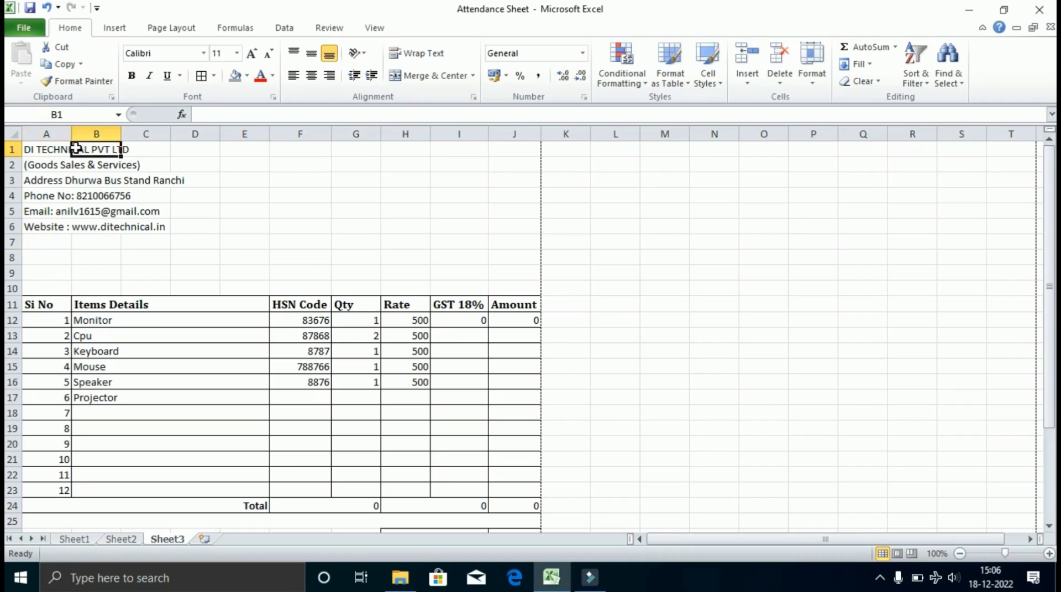
pyautogui.click(27, 154)
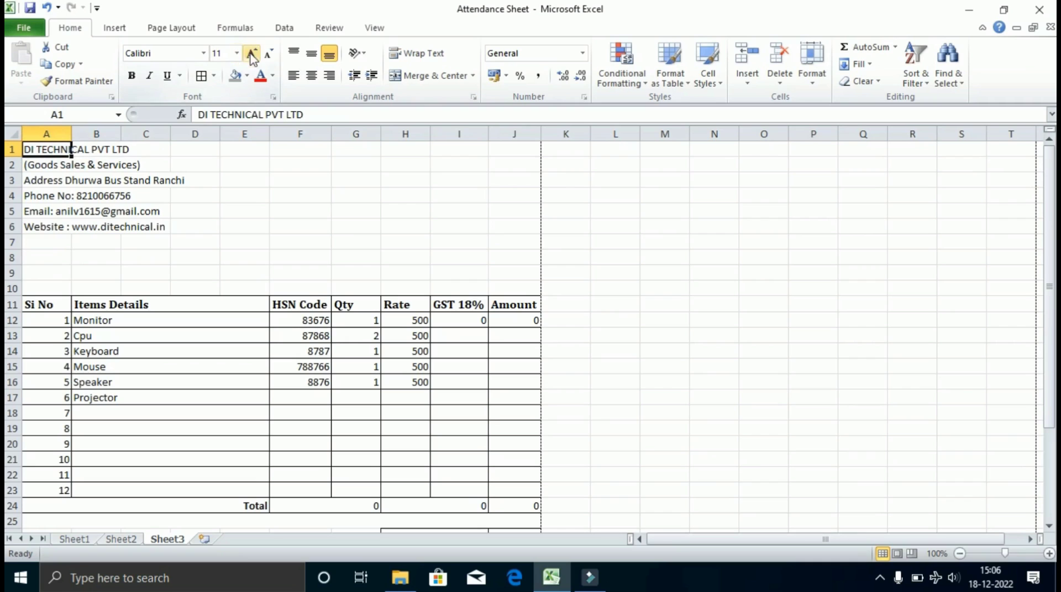
pyautogui.click(203, 53)
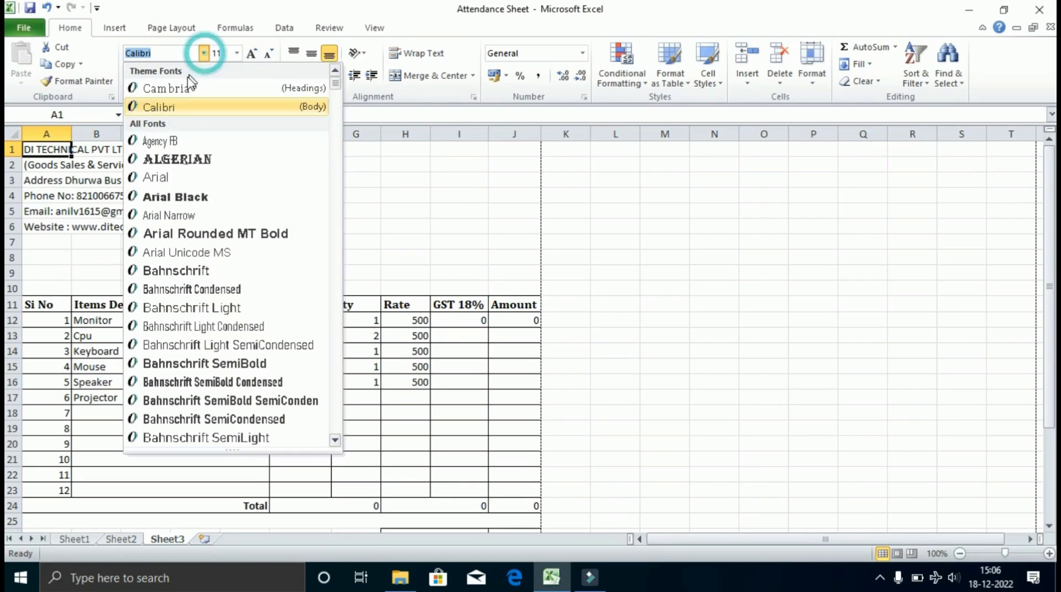
pyautogui.click(182, 197)
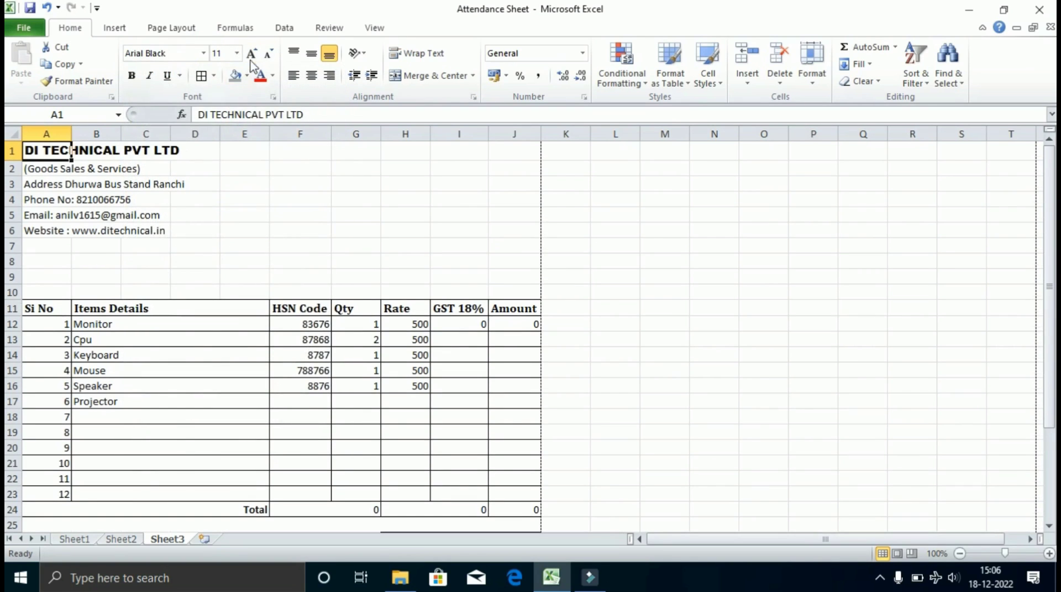
pyautogui.click(252, 53)
pyautogui.click(252, 54)
pyautogui.click(111, 232)
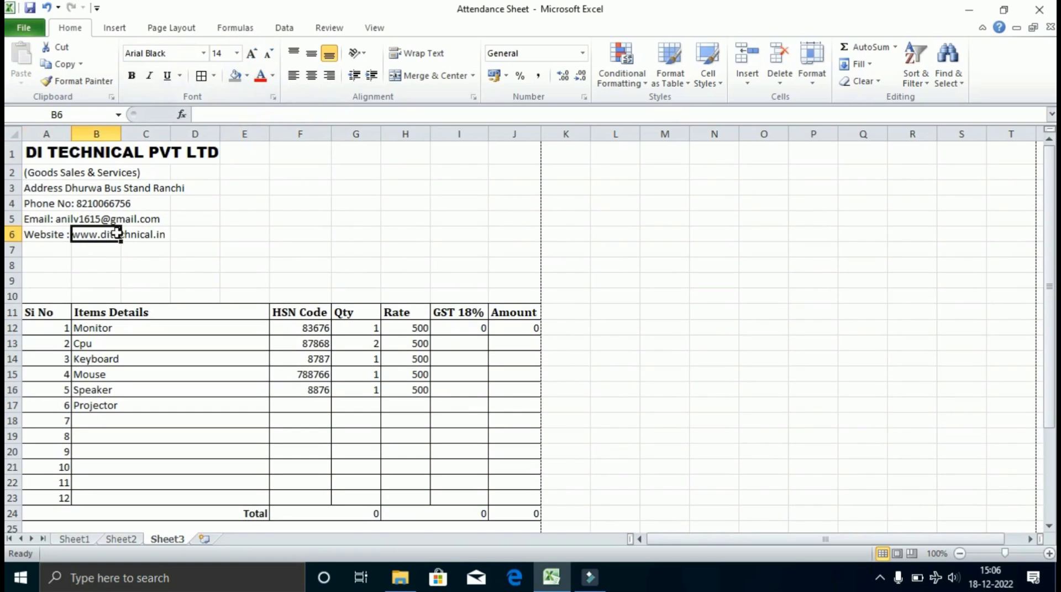
# Set the contact lines in A2:A6 to Cambria, one size larger.
pyautogui.moveTo(57, 170); pyautogui.dragTo(65, 233)
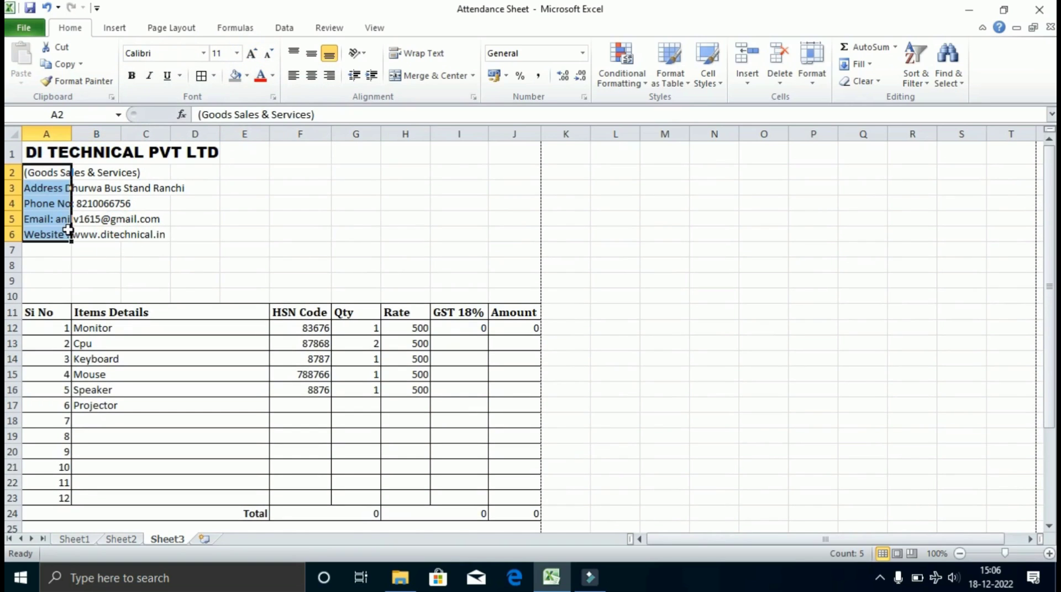
pyautogui.click(203, 53)
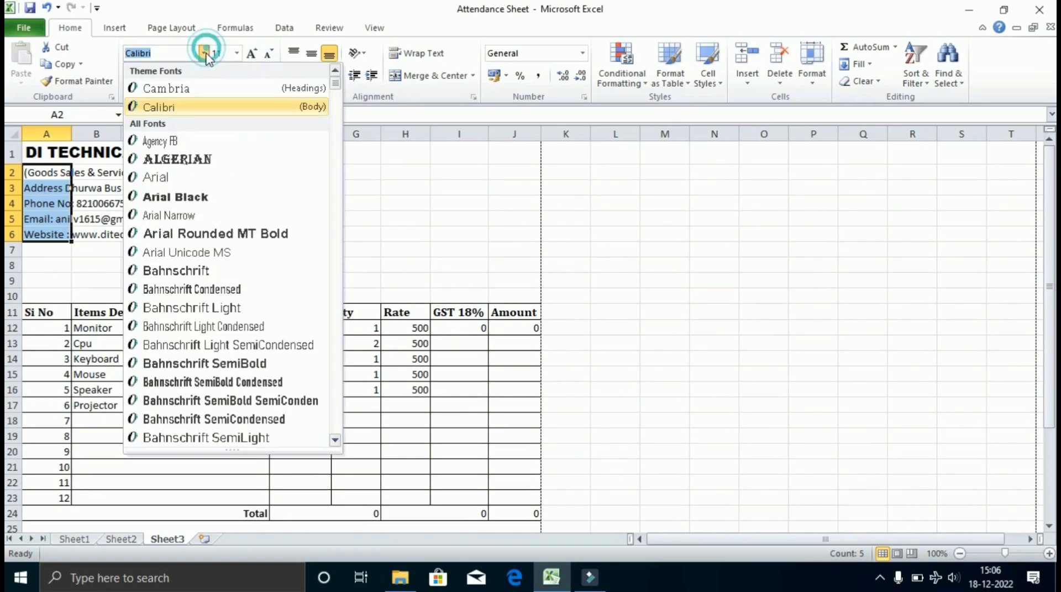
pyautogui.click(165, 89)
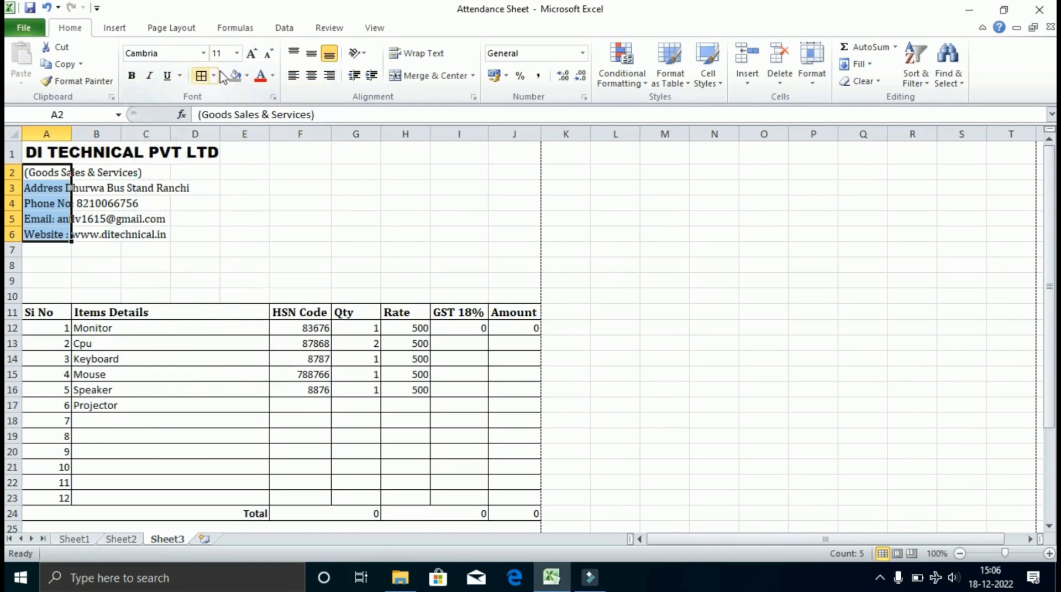
pyautogui.click(250, 53)
pyautogui.click(109, 313)
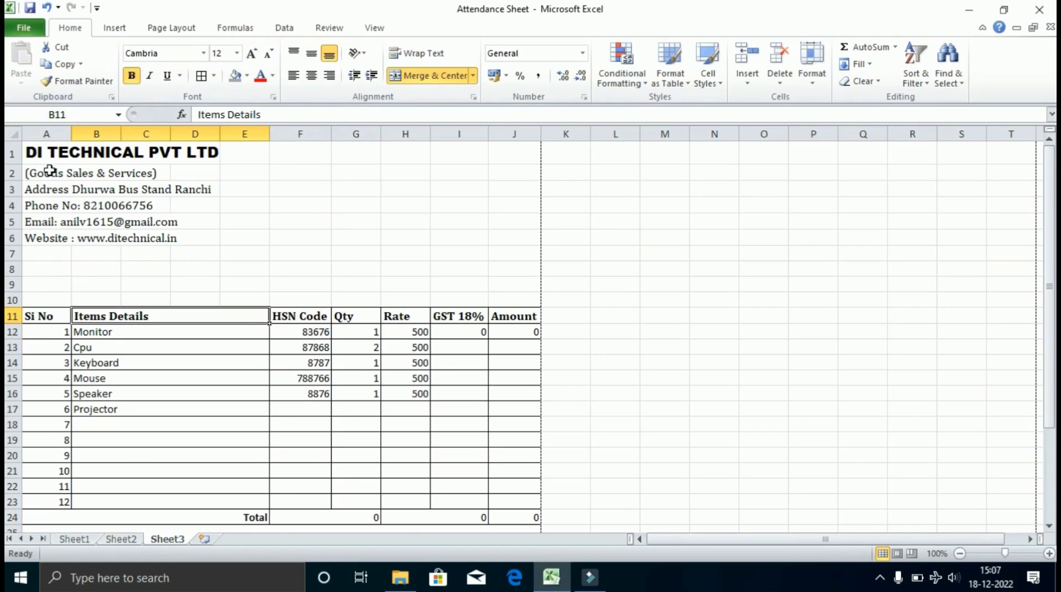
# Apply Merge Across to A1:E6 so each header row spans columns A–E.
pyautogui.moveTo(45, 153); pyautogui.dragTo(234, 236)
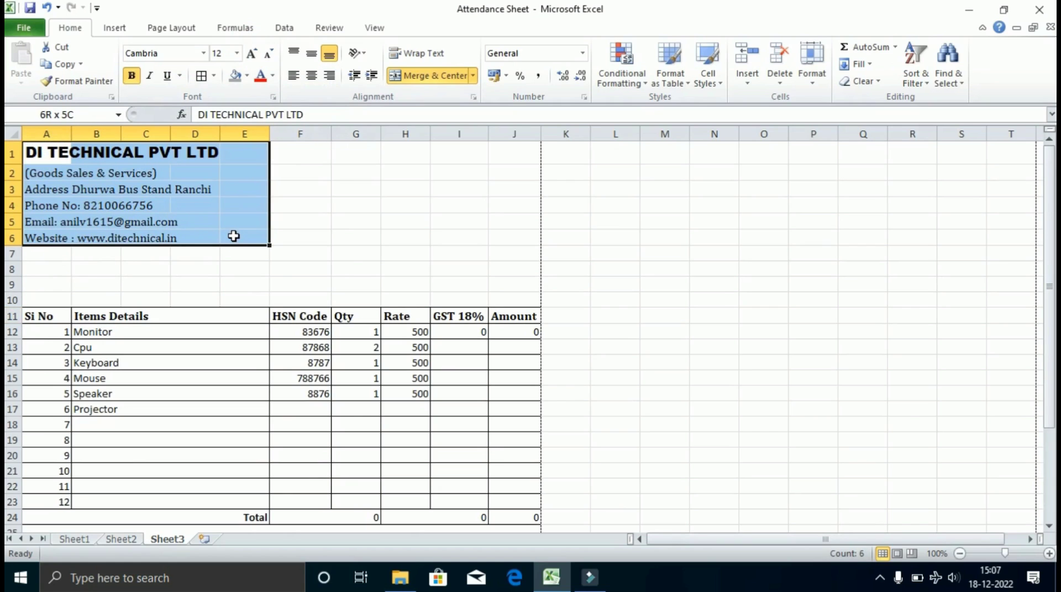
pyautogui.click(473, 75)
pyautogui.click(441, 111)
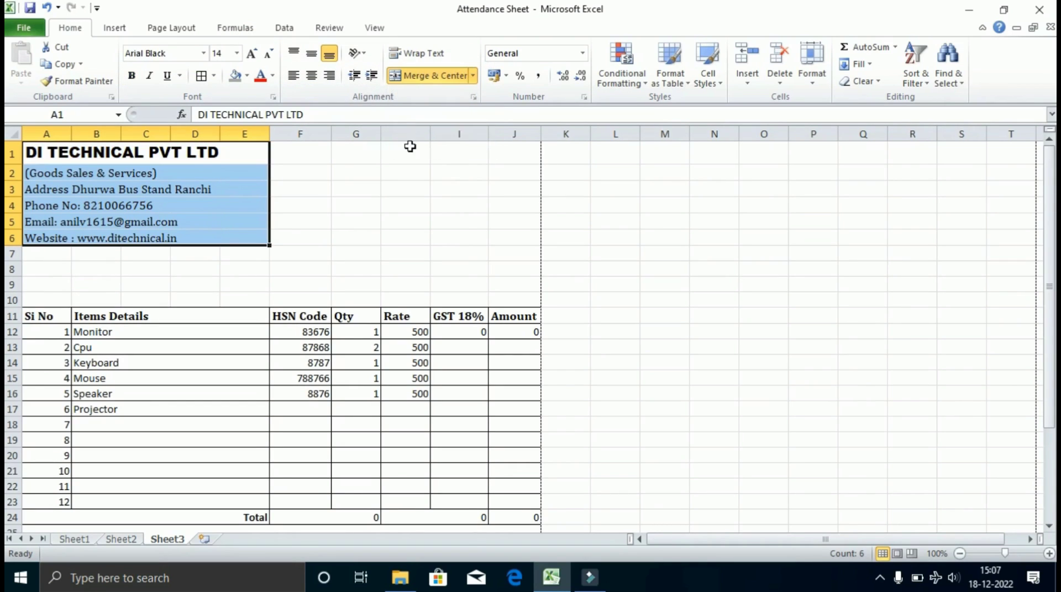
pyautogui.click(215, 228)
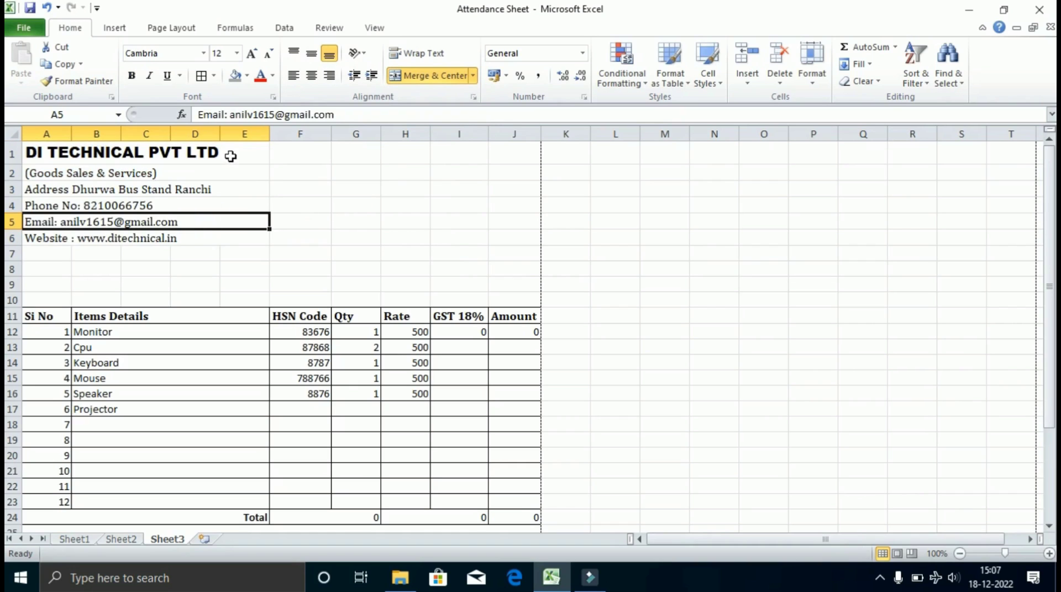
pyautogui.moveTo(230, 154); pyautogui.dragTo(236, 246)
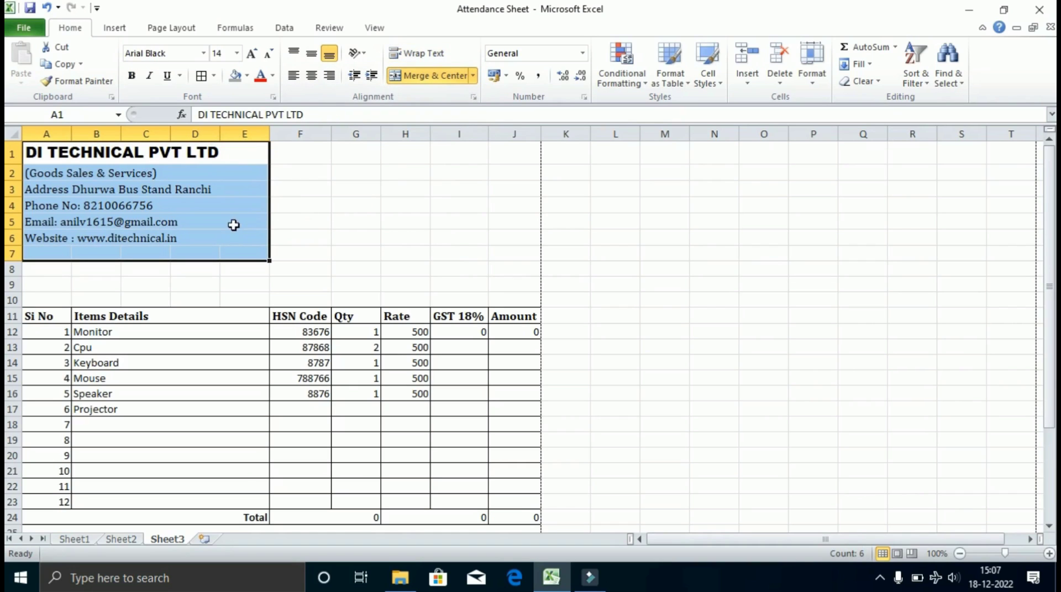
pyautogui.click(229, 224)
pyautogui.click(219, 145)
pyautogui.moveTo(218, 145); pyautogui.dragTo(226, 235)
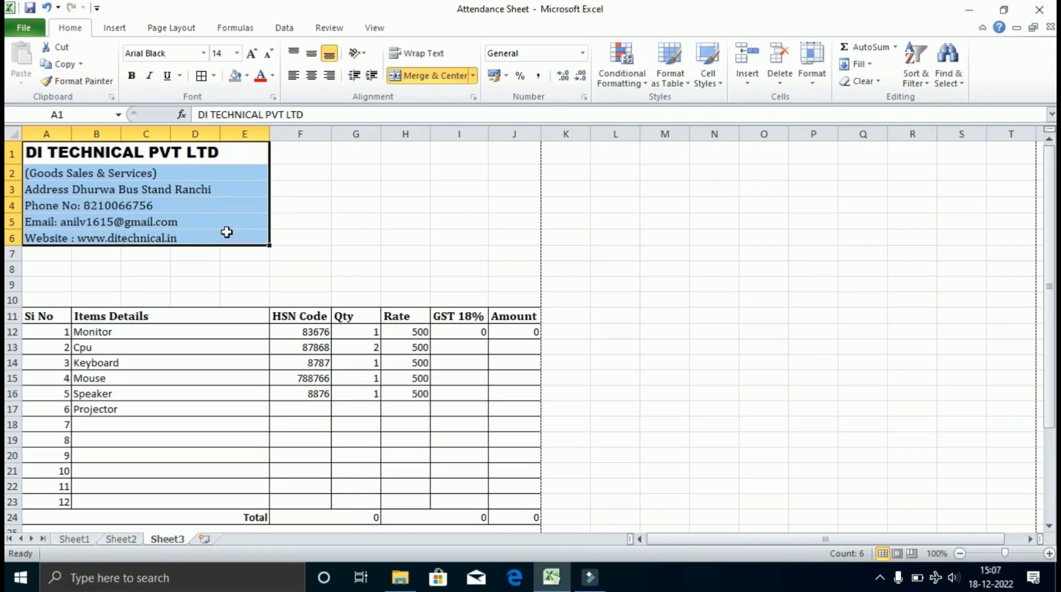
pyautogui.click(191, 235)
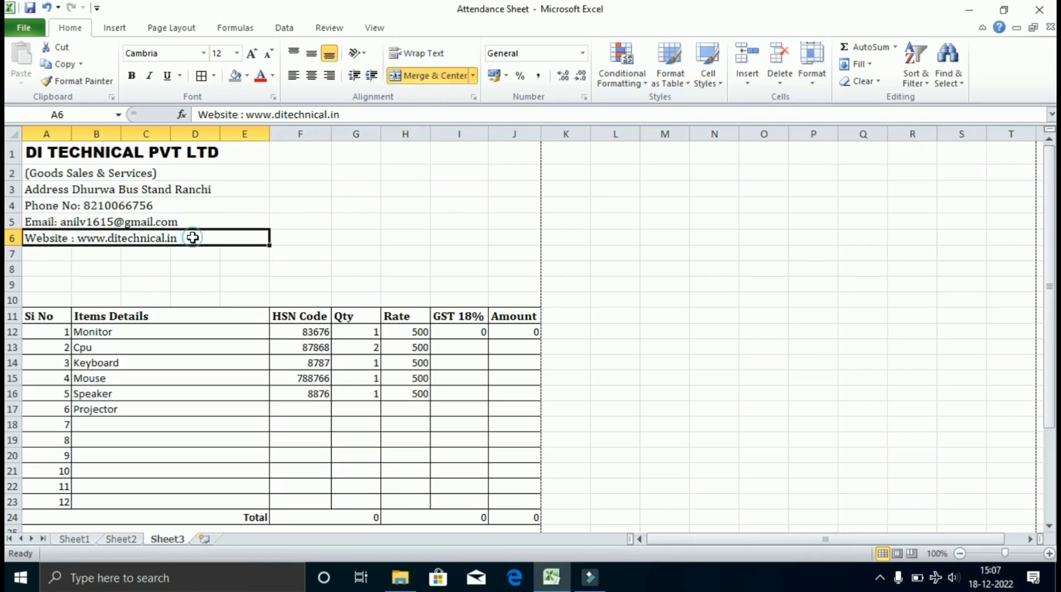
pyautogui.click(47, 257)
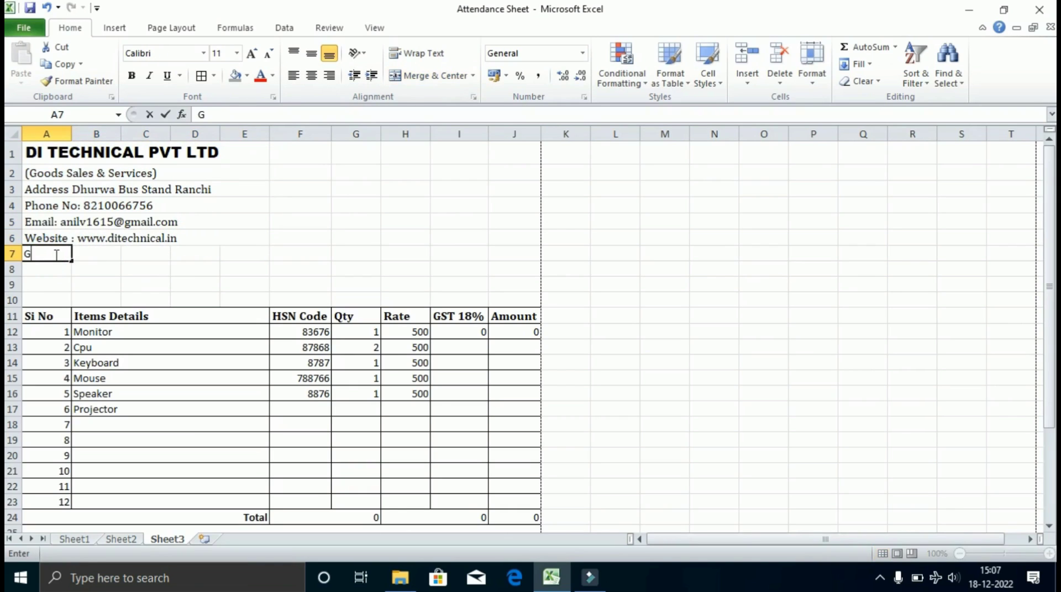
# Enter the company's GSTIN line in A7 and merge it across A7:E7.
pyautogui.write('GSTIN')
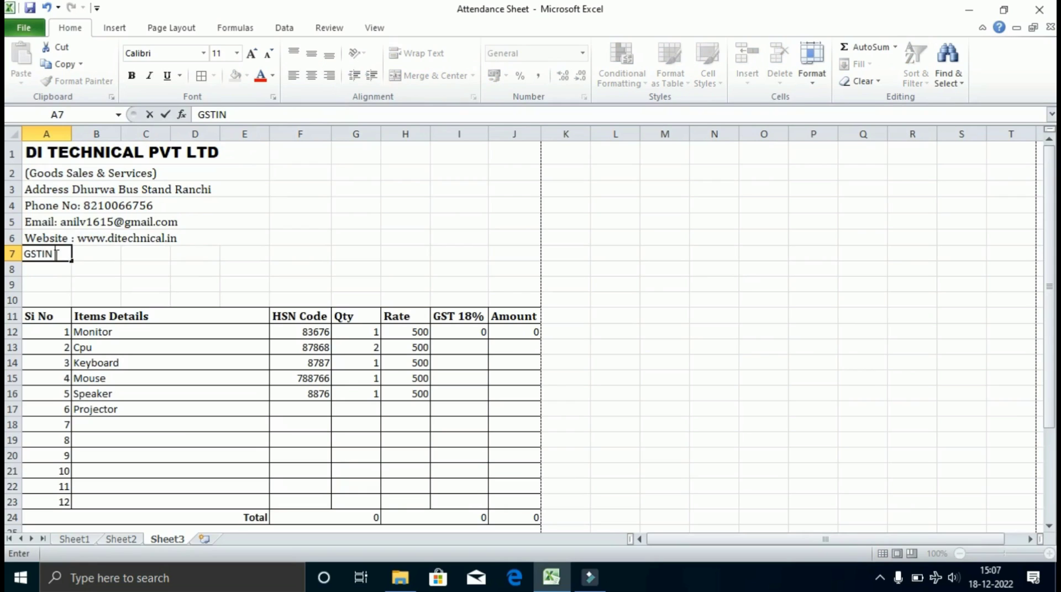
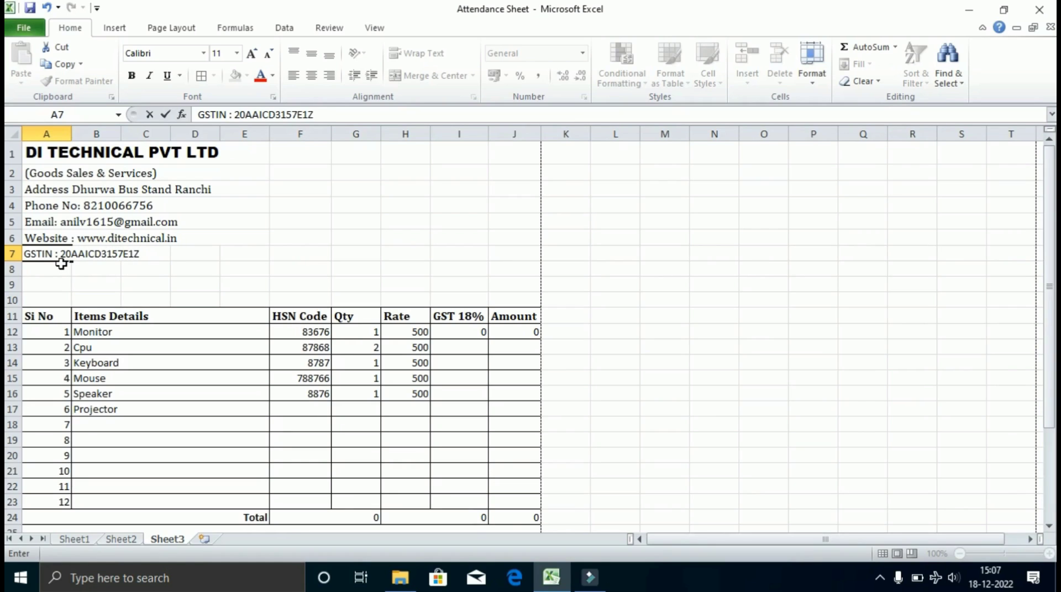
pyautogui.press('Return')
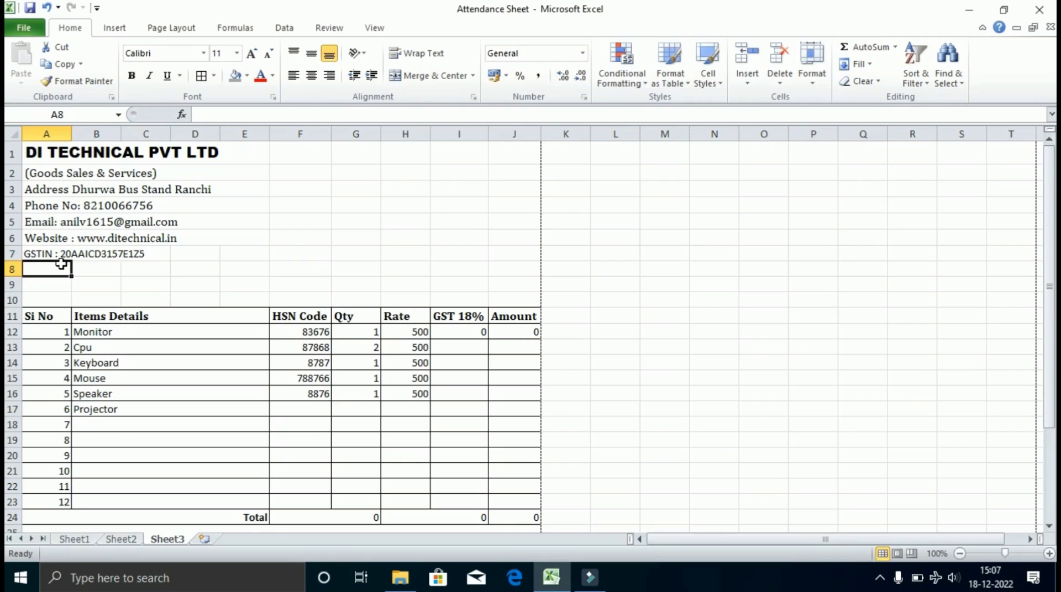
pyautogui.moveTo(32, 254); pyautogui.dragTo(220, 254)
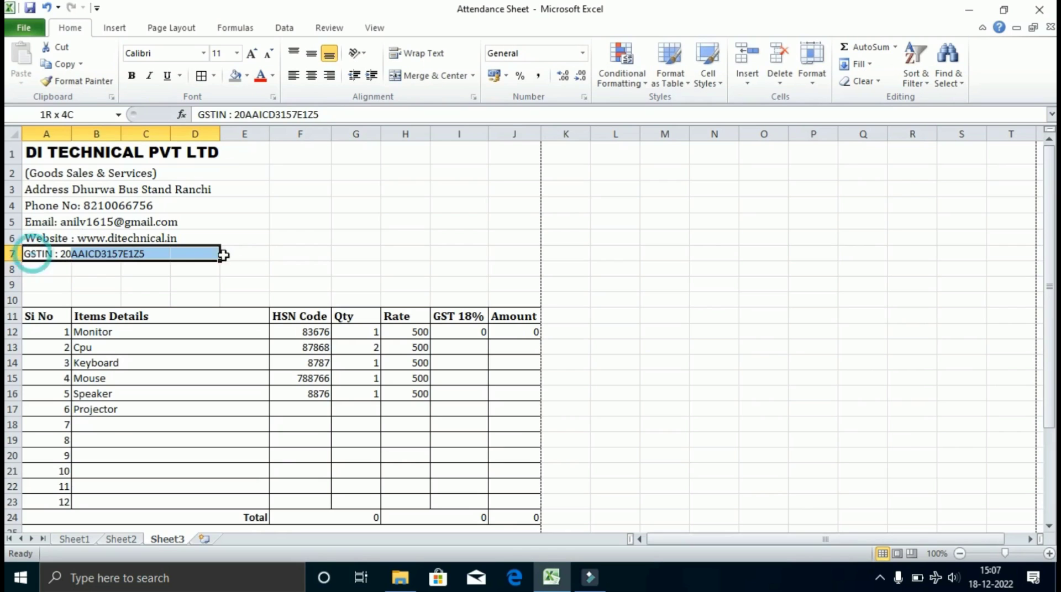
pyautogui.click(473, 76)
pyautogui.click(441, 111)
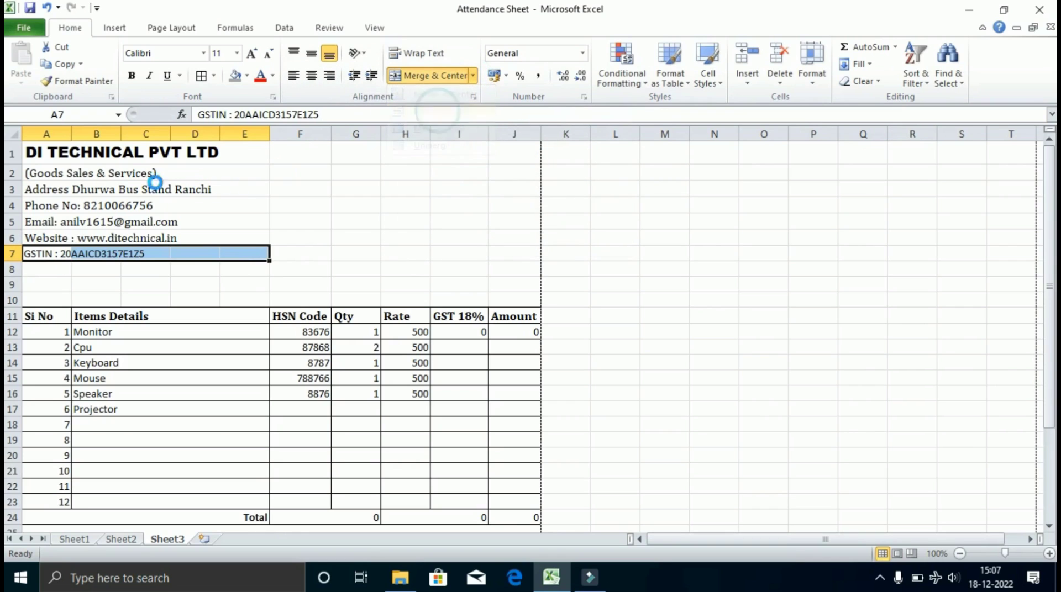
pyautogui.moveTo(117, 153); pyautogui.dragTo(132, 246)
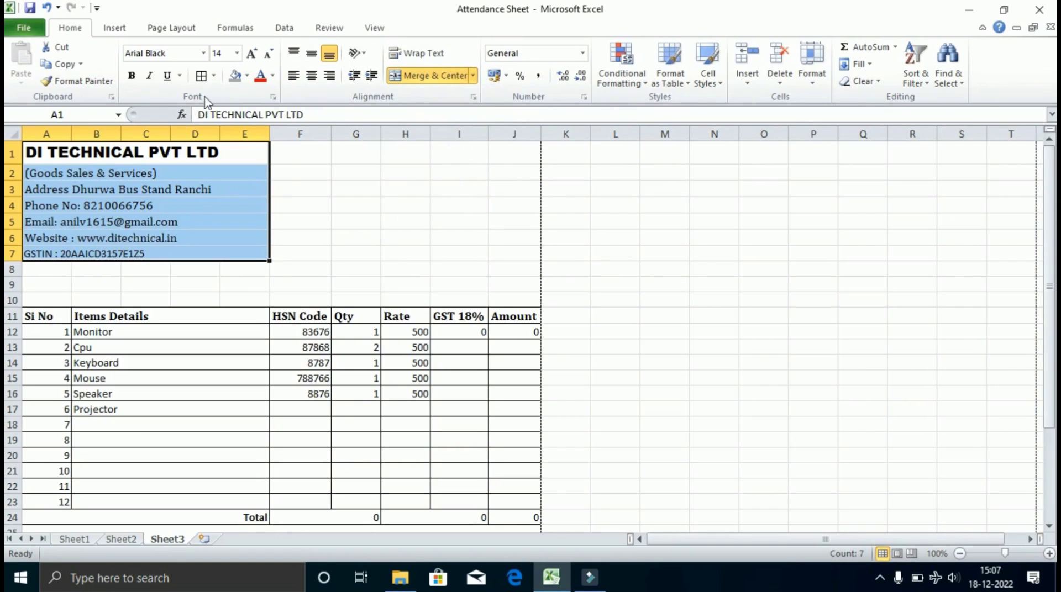
# Frame the header block A1:E7 with Outside Borders.
pyautogui.click(215, 80)
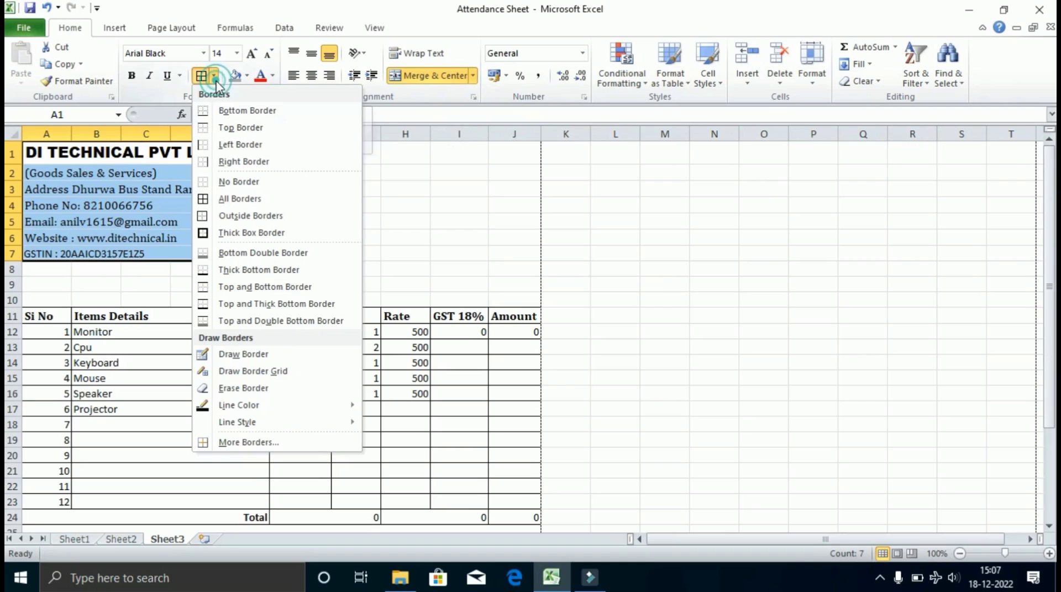
pyautogui.click(222, 217)
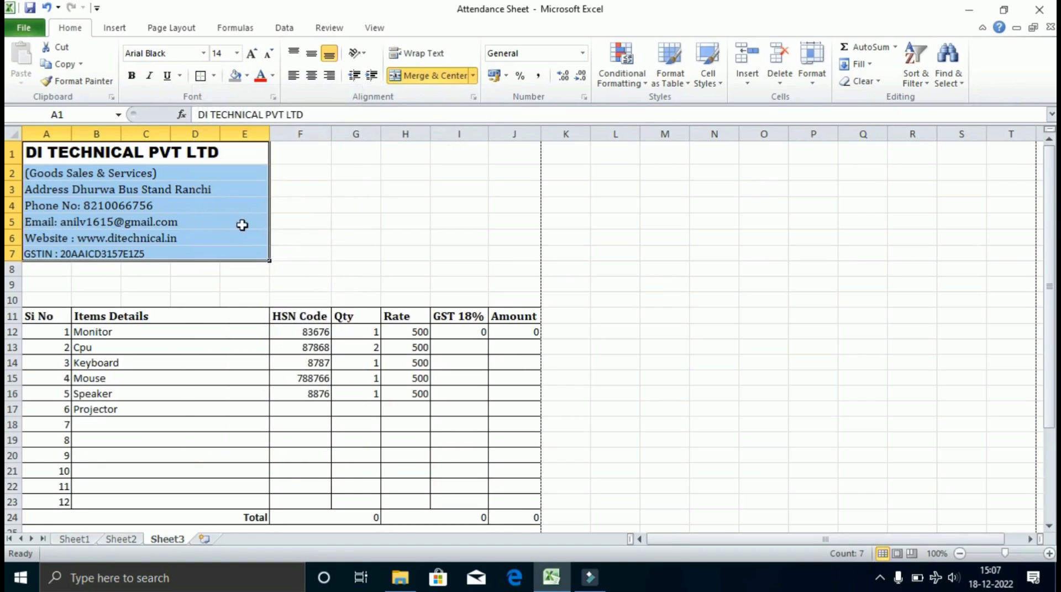
pyautogui.click(339, 235)
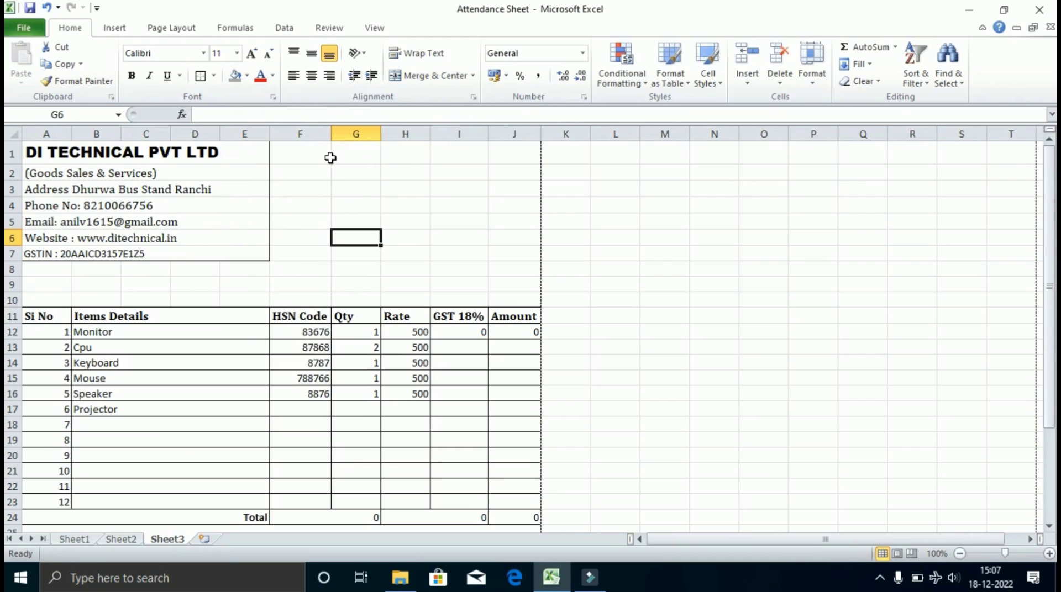
pyautogui.moveTo(328, 157); pyautogui.dragTo(451, 261)
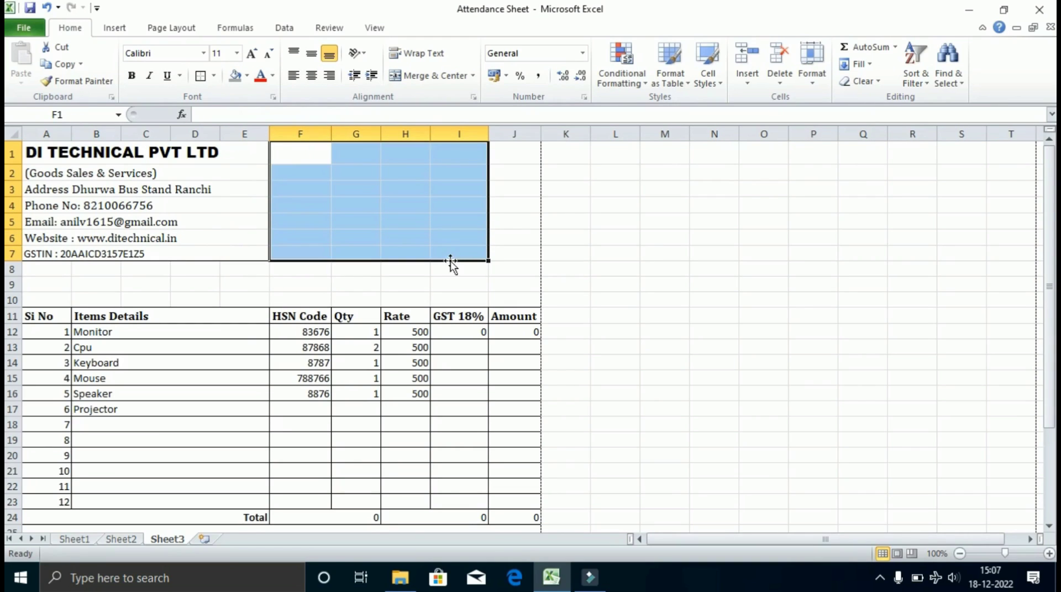
pyautogui.click(338, 159)
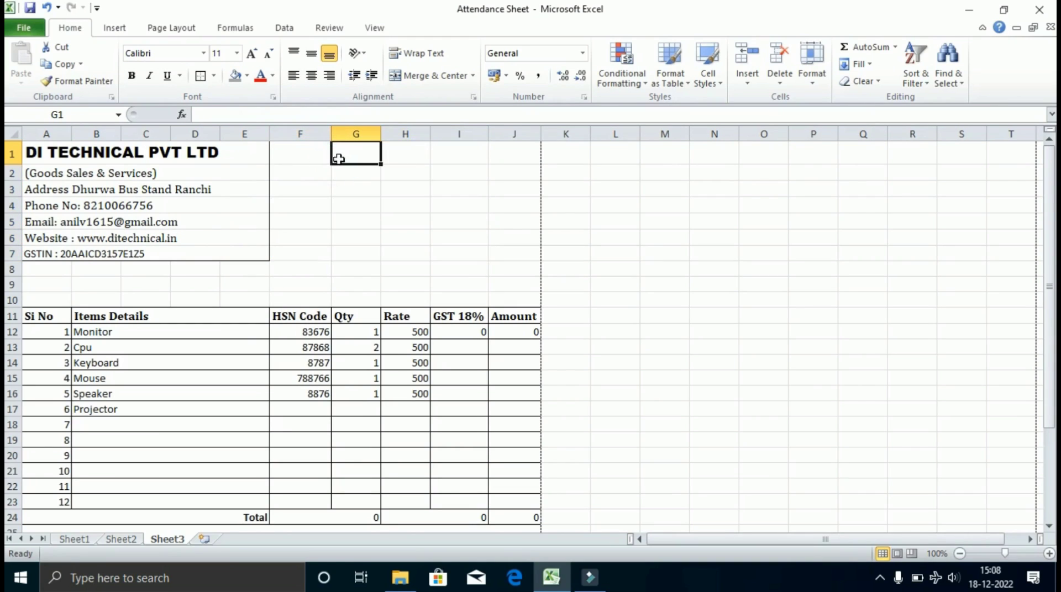
pyautogui.click(300, 155)
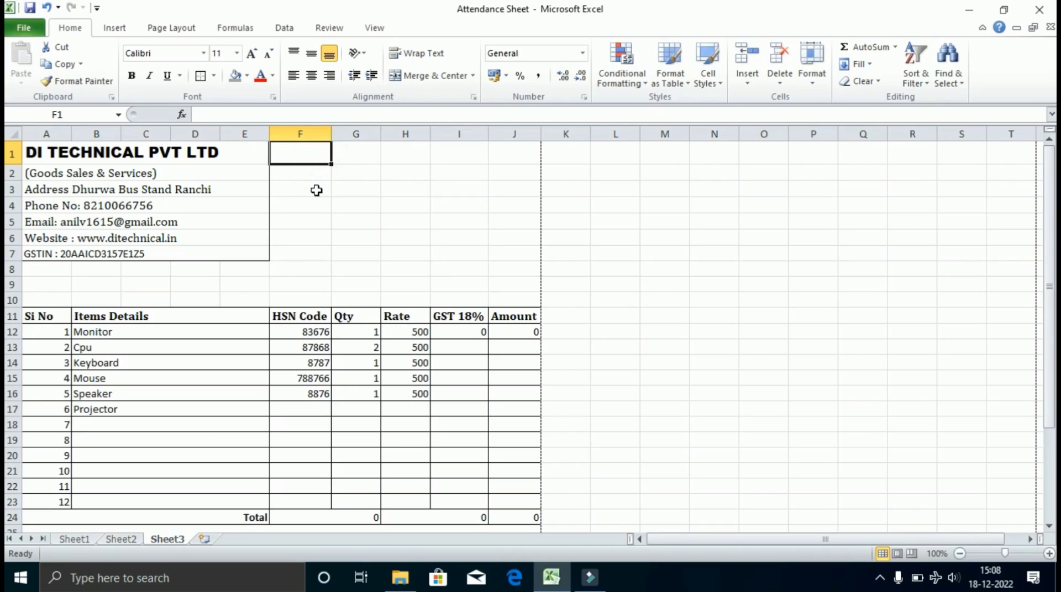
pyautogui.click(311, 176)
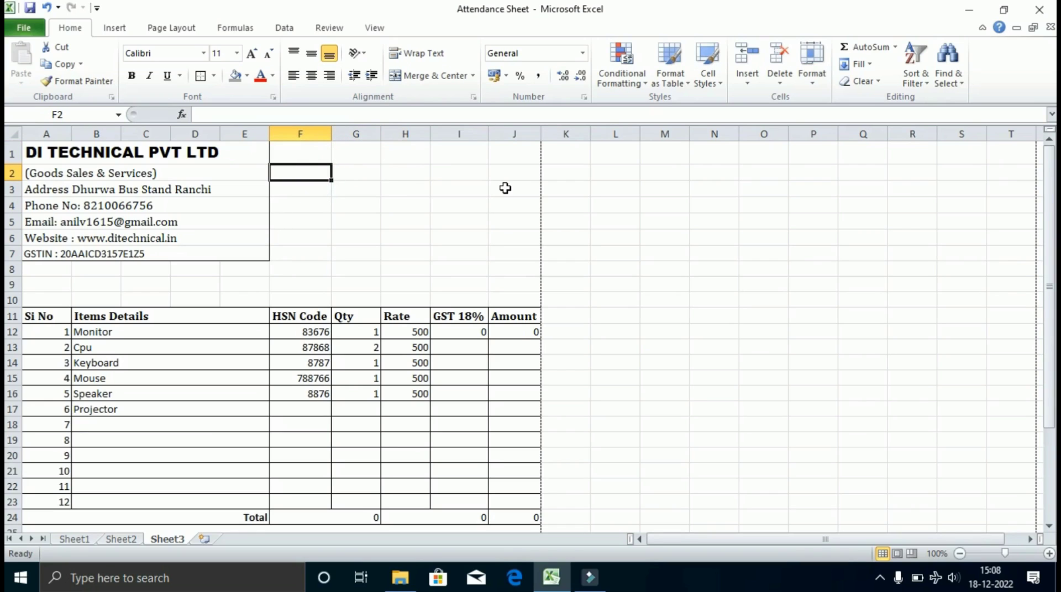
# Enter Date : and Invoice No: labels in column F, moving Party Name up to close the gap.
pyautogui.write('pA')
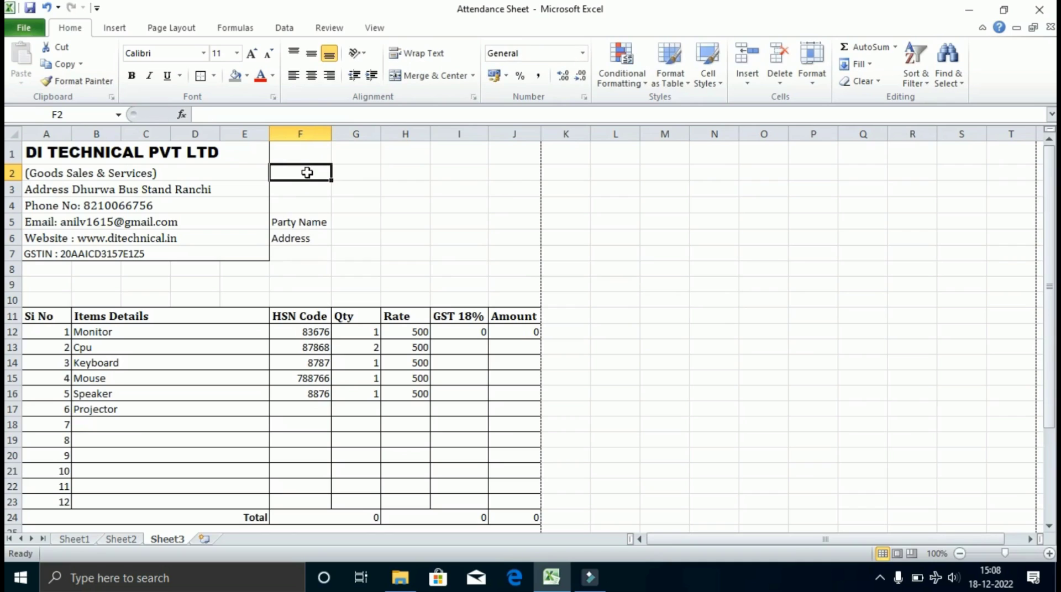
pyautogui.write('Date :')
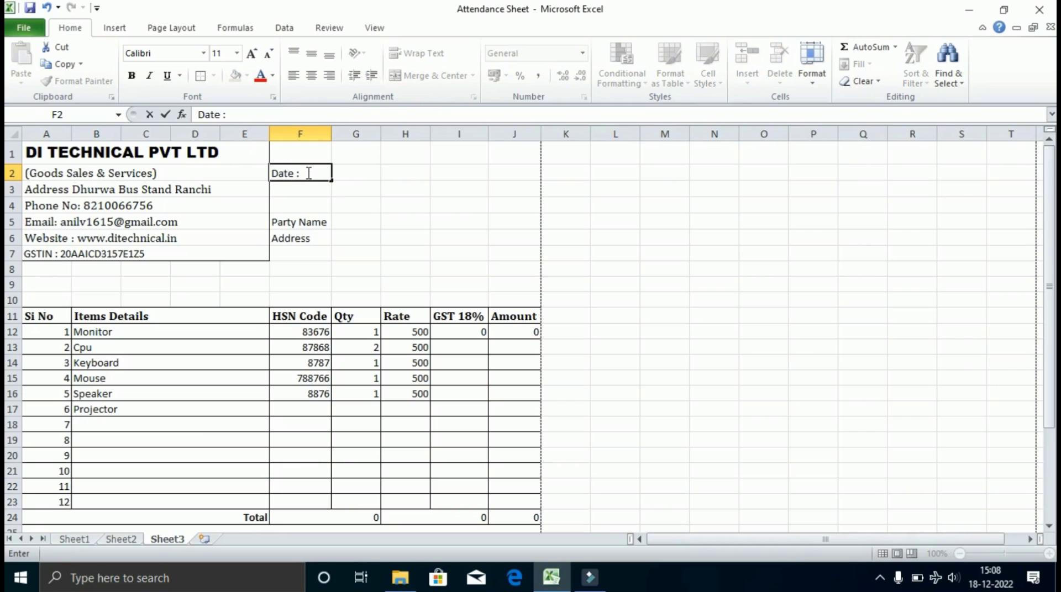
pyautogui.press('Return')
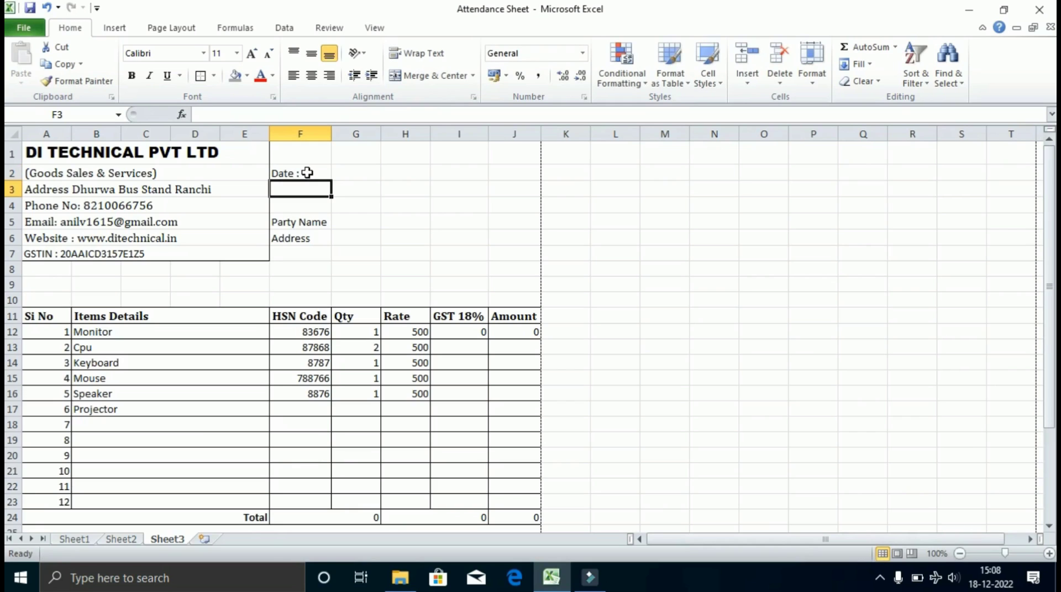
pyautogui.write('Invoice')
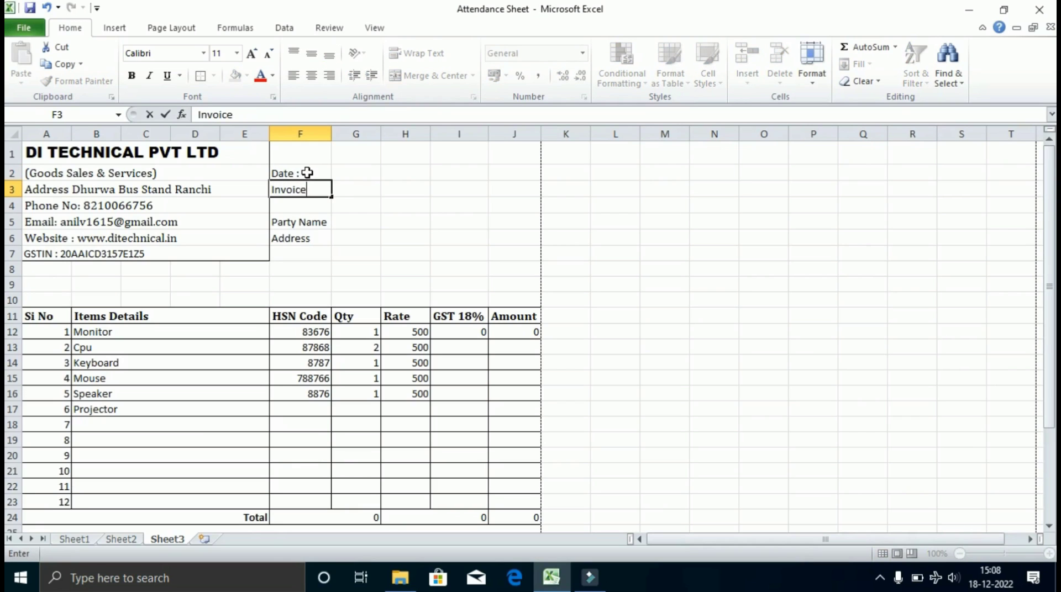
pyautogui.write(' No:')
pyautogui.press('Return')
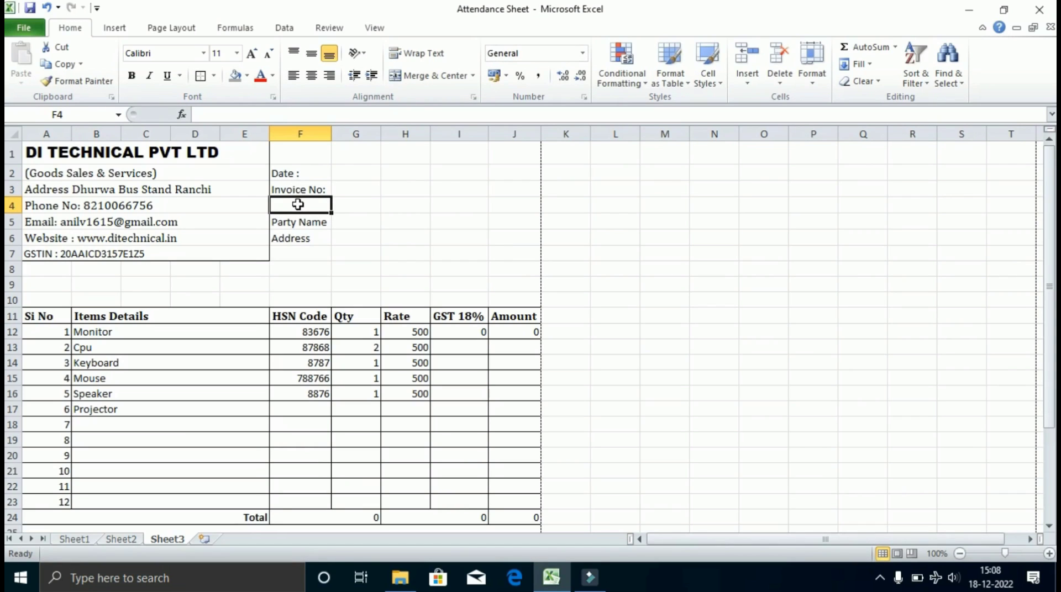
pyautogui.click(307, 173)
pyautogui.click(294, 221)
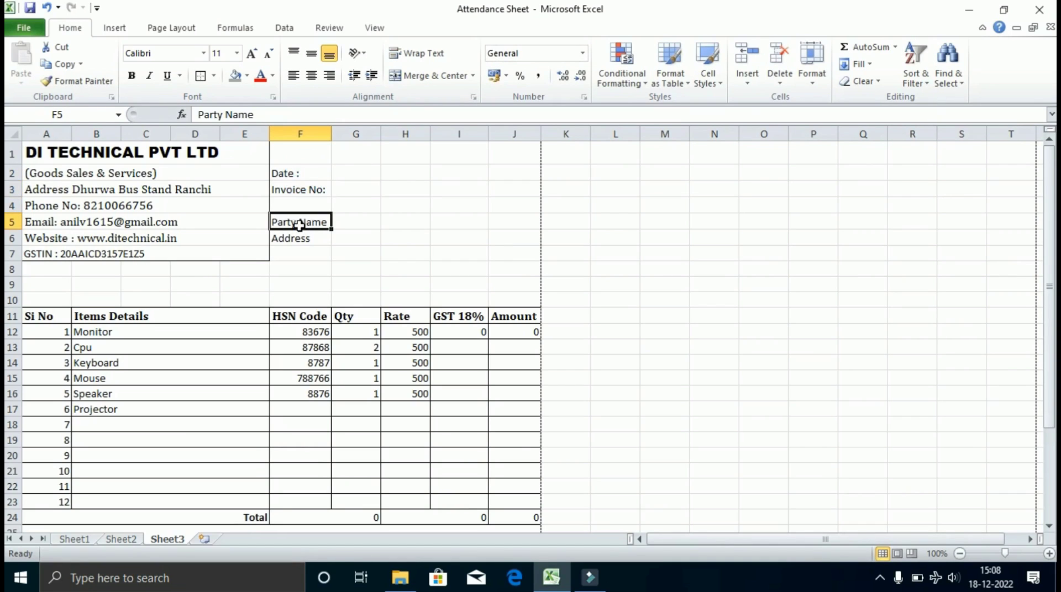
pyautogui.moveTo(298, 216)
pyautogui.mouseDown()
pyautogui.moveTo(296, 206)
pyautogui.moveTo(294, 230)
pyautogui.moveTo(294, 217)
pyautogui.mouseUp()
pyautogui.click(298, 225)
pyautogui.click(294, 236)
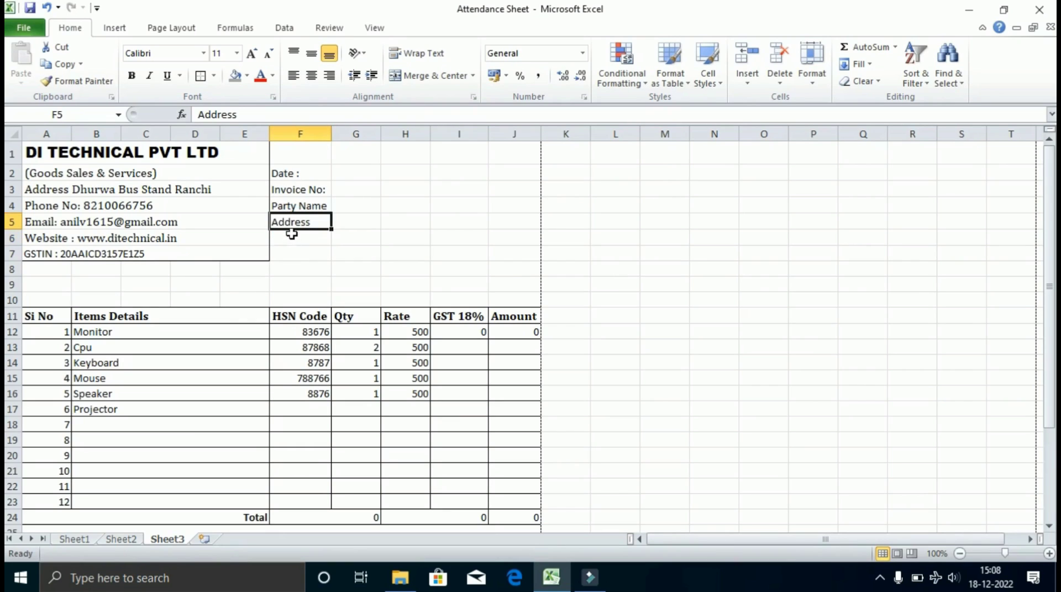
pyautogui.click(291, 235)
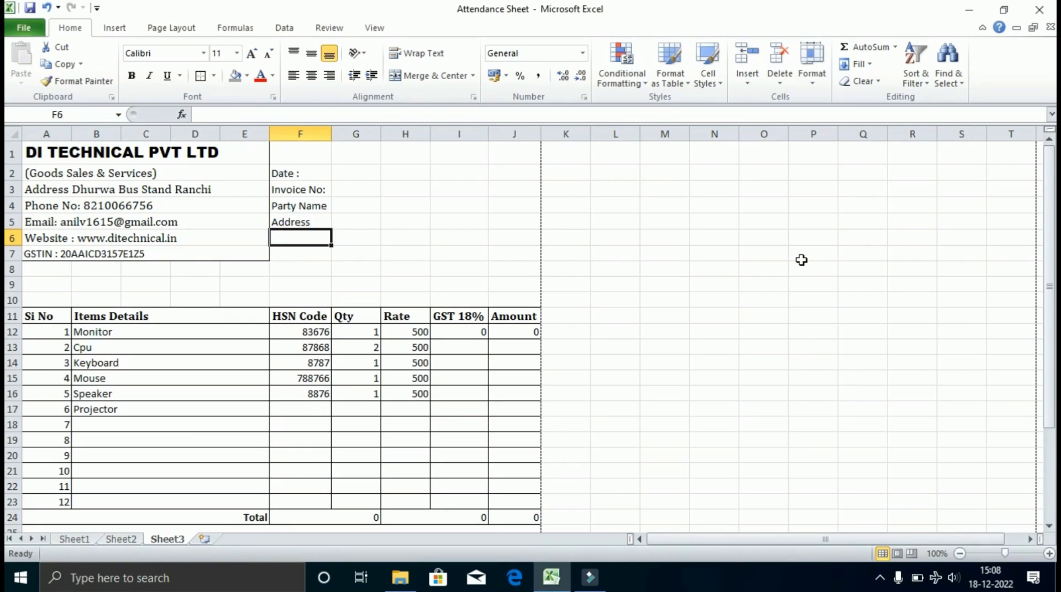
# Add the GSTIN and State labels in F6 and F7.
pyautogui.write('GST')
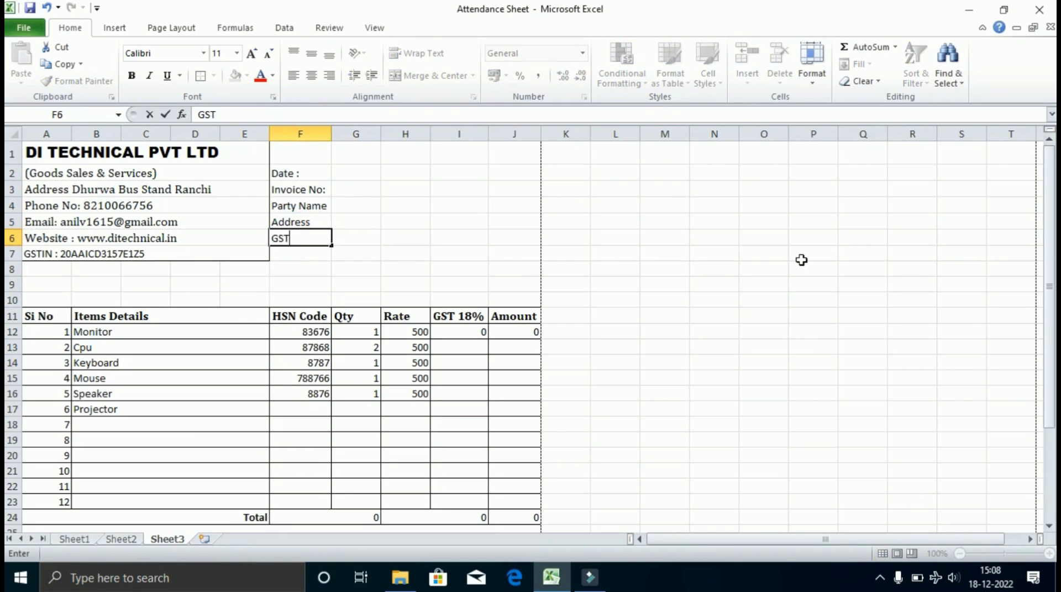
pyautogui.write('IN')
pyautogui.press('Return')
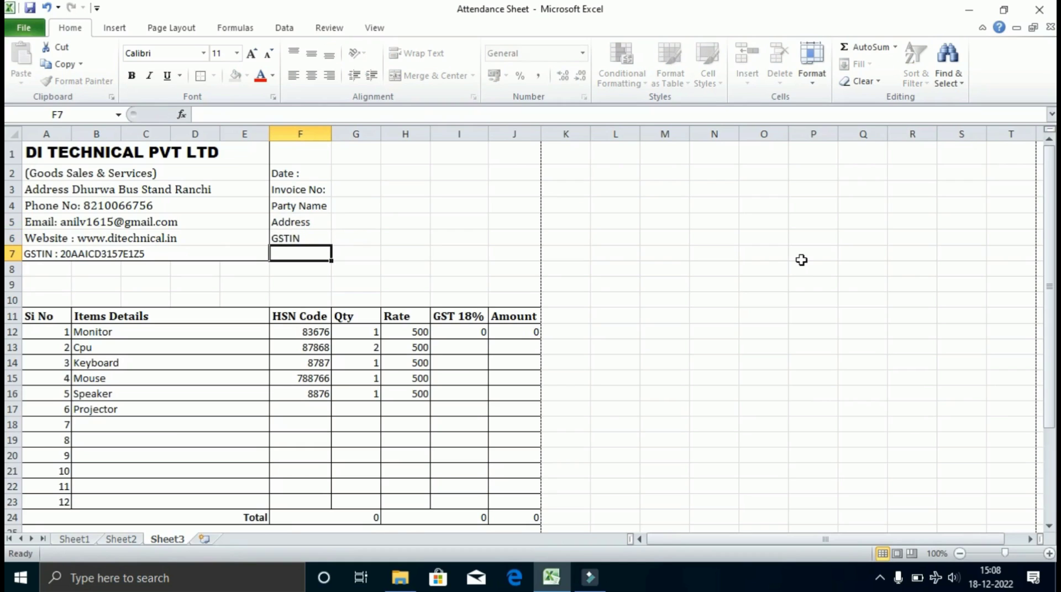
pyautogui.write('St')
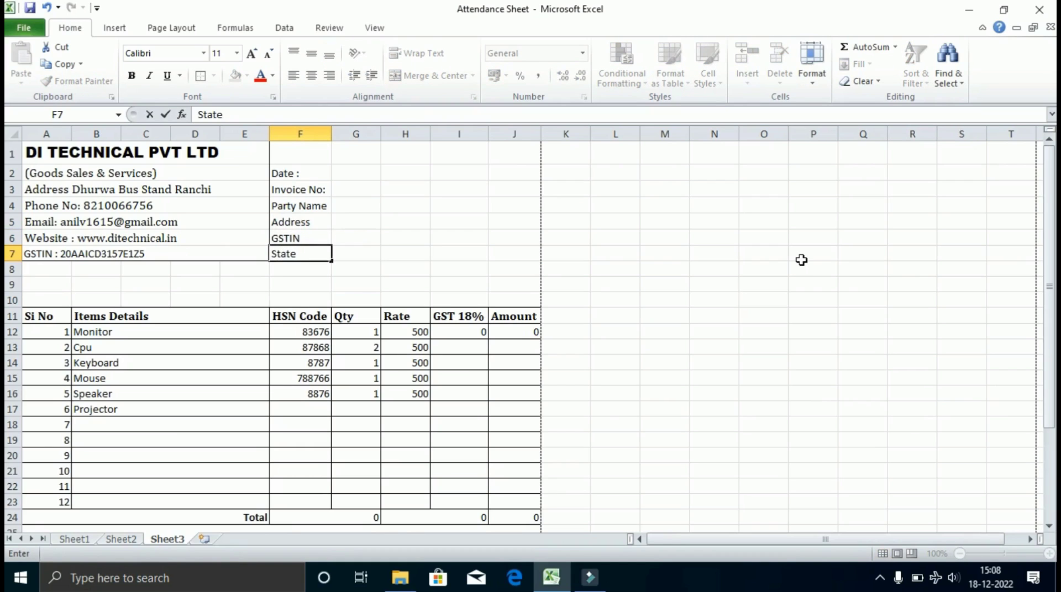
pyautogui.write('ate')
pyautogui.press('Tab')
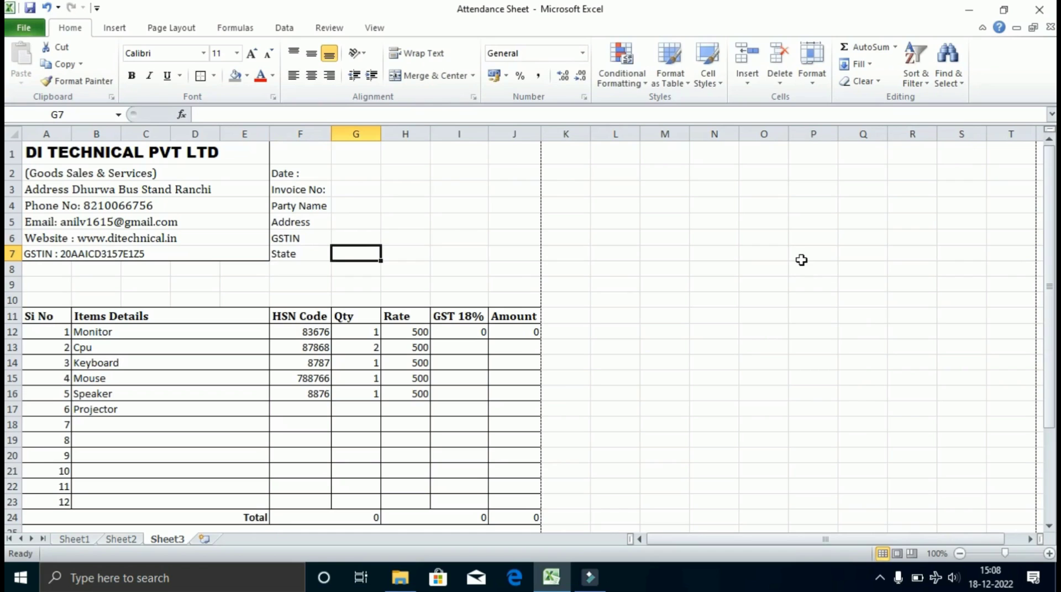
# Merge each row of the value area G2:J7 across and left-align the merged cells.
pyautogui.click(302, 175)
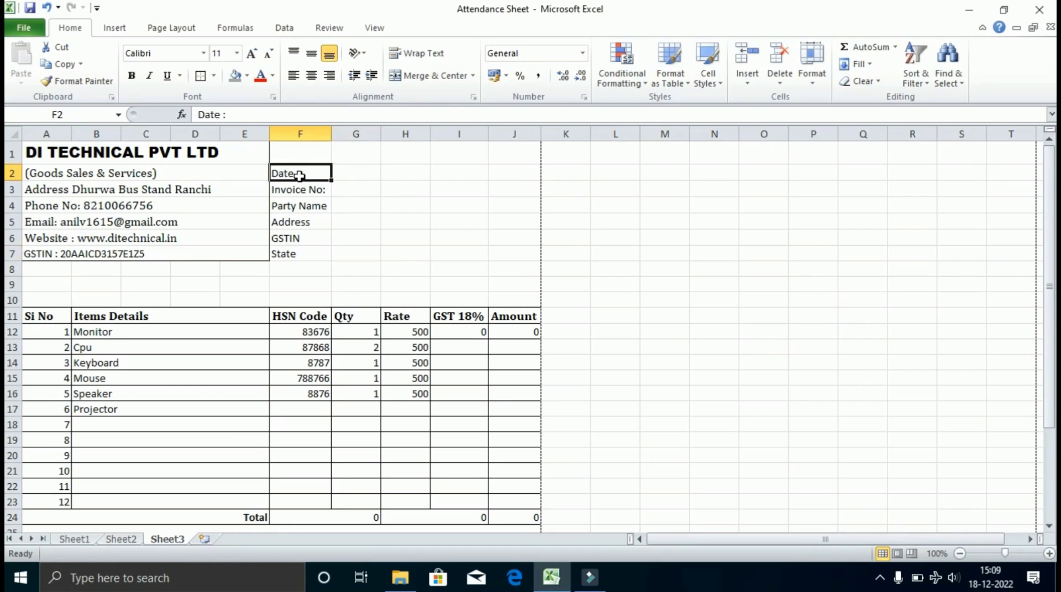
pyautogui.keyDown('shift'); pyautogui.click(353, 177); pyautogui.keyUp('shift')
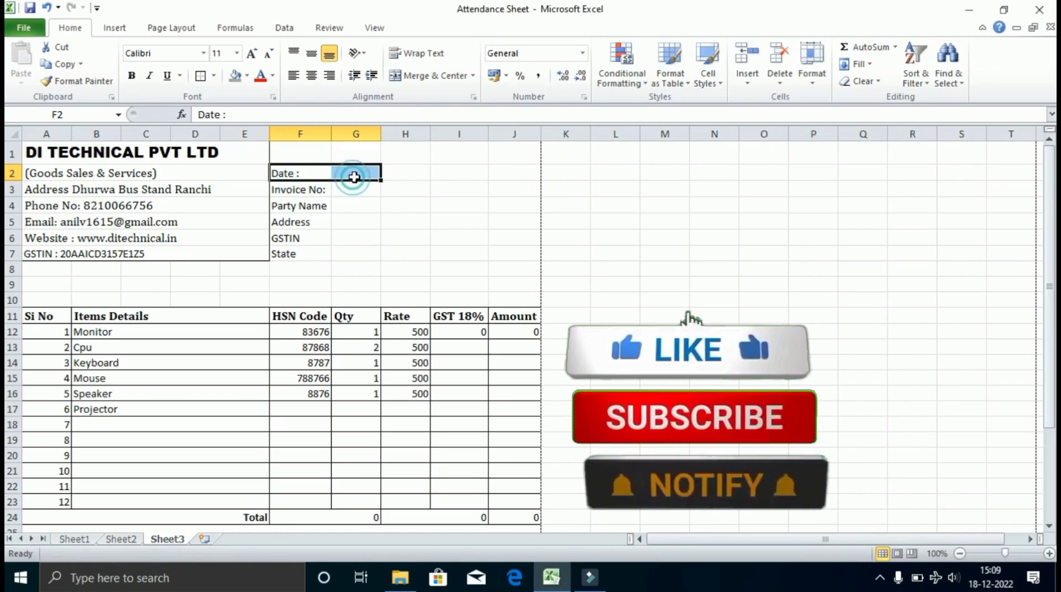
pyautogui.click(354, 176)
pyautogui.click(297, 158)
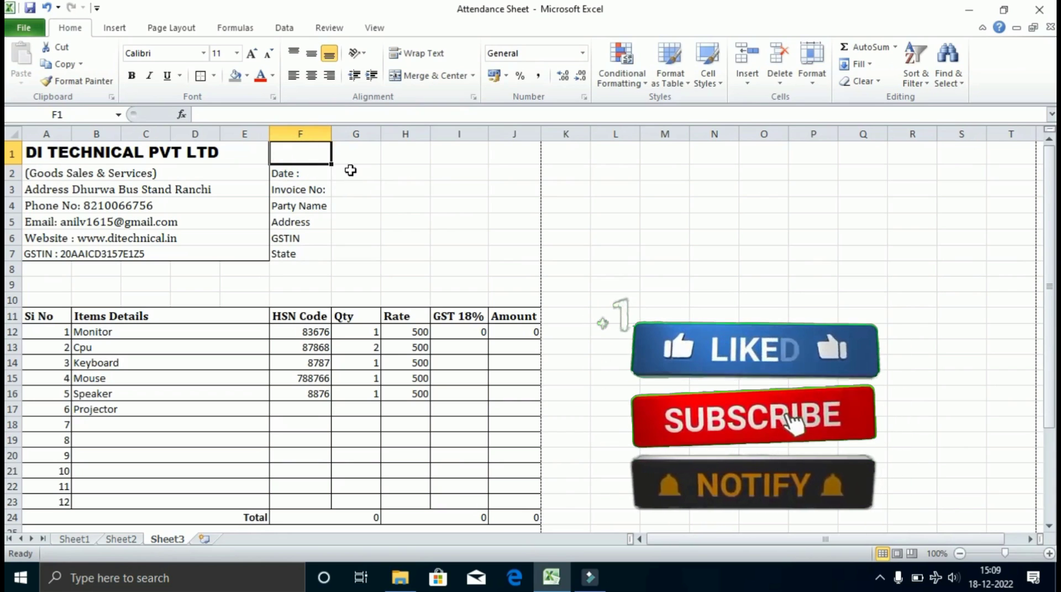
pyautogui.moveTo(350, 170); pyautogui.dragTo(492, 254)
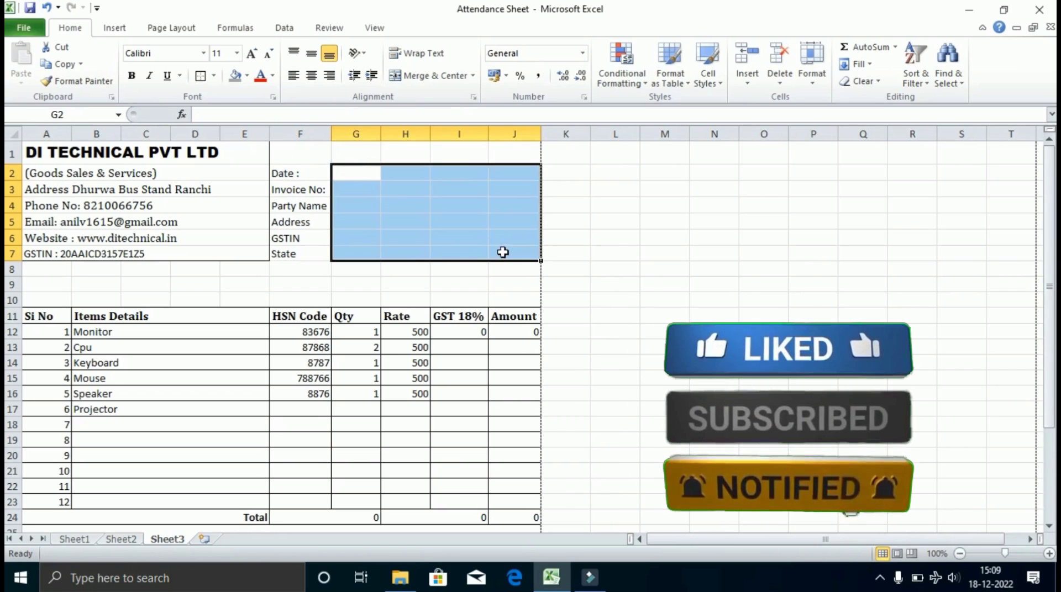
pyautogui.click(473, 75)
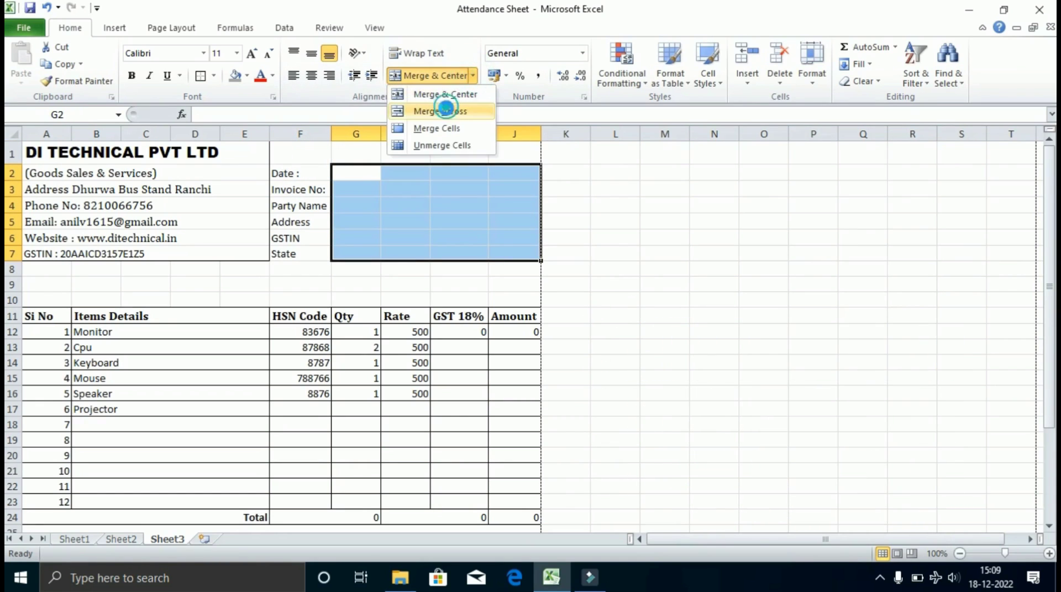
pyautogui.click(443, 111)
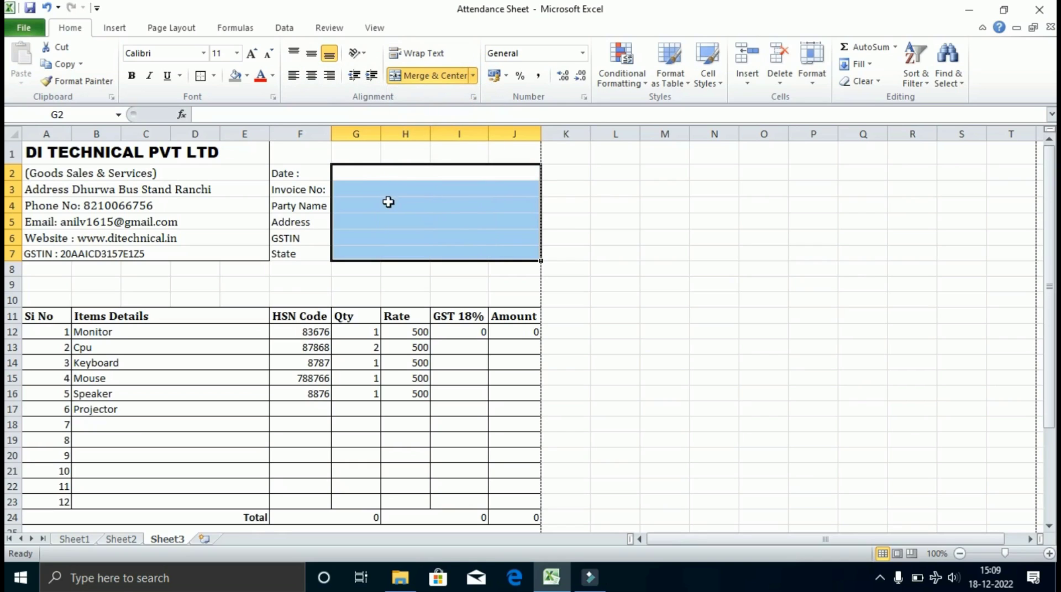
pyautogui.click(293, 75)
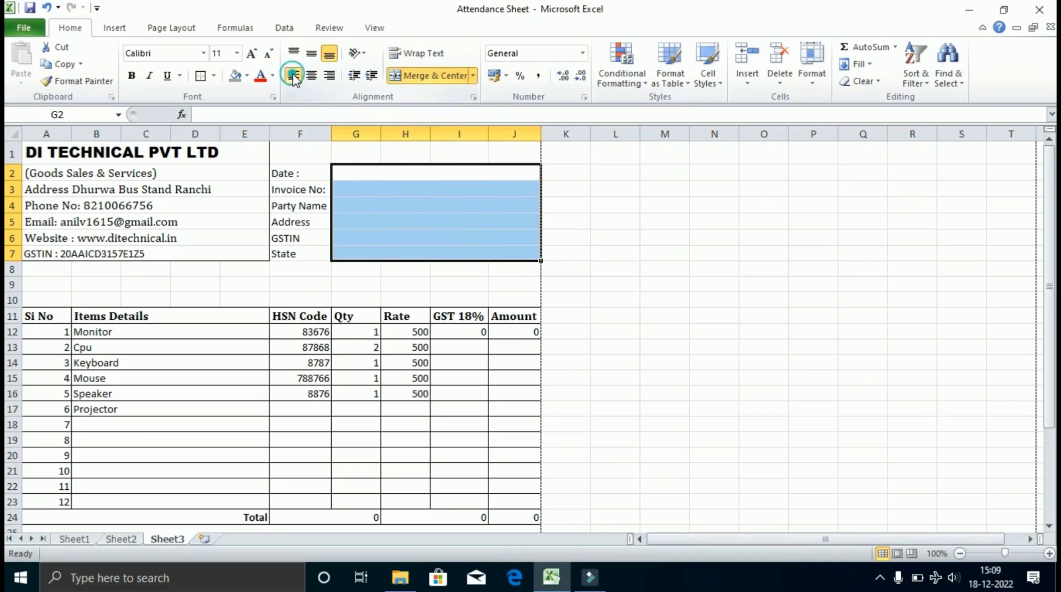
pyautogui.click(376, 235)
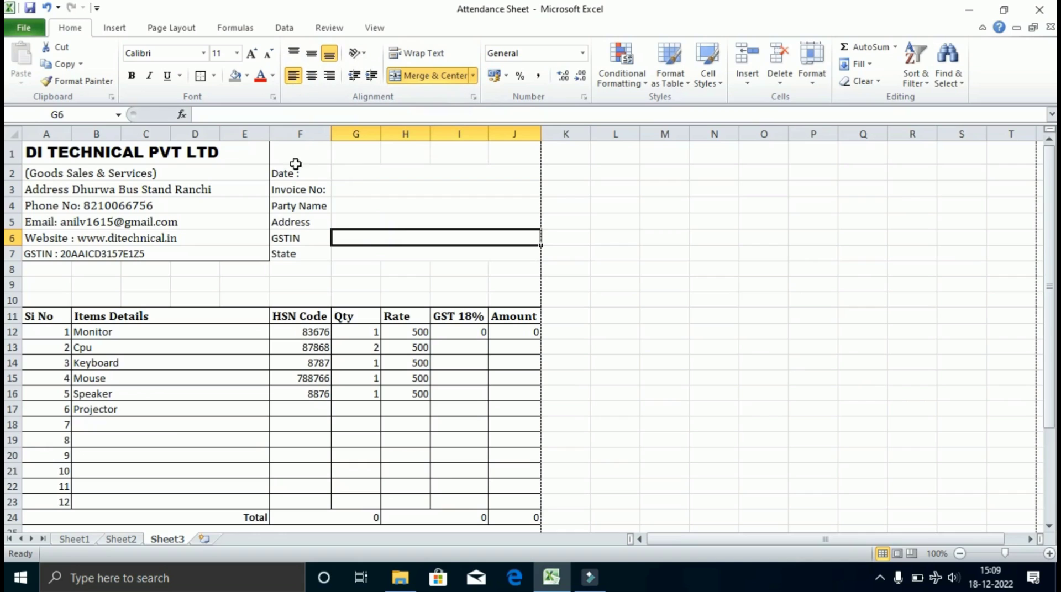
# Merge F1:J1 into a single left-aligned title cell.
pyautogui.moveTo(293, 173); pyautogui.dragTo(490, 254)
pyautogui.moveTo(301, 157); pyautogui.dragTo(502, 161)
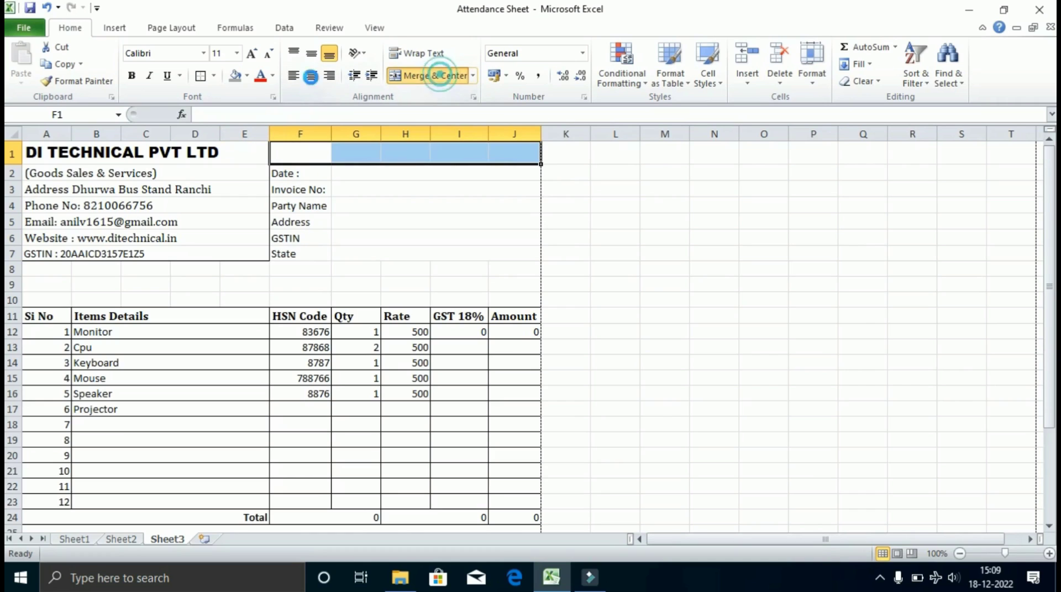
pyautogui.click(435, 75)
pyautogui.click(293, 75)
pyautogui.click(346, 207)
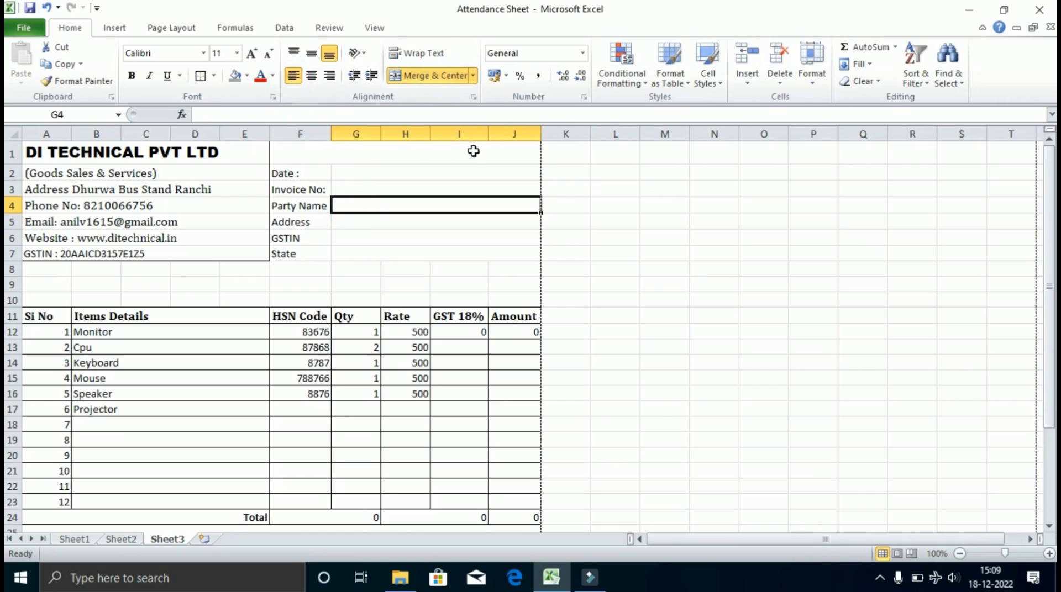
pyautogui.click(430, 158)
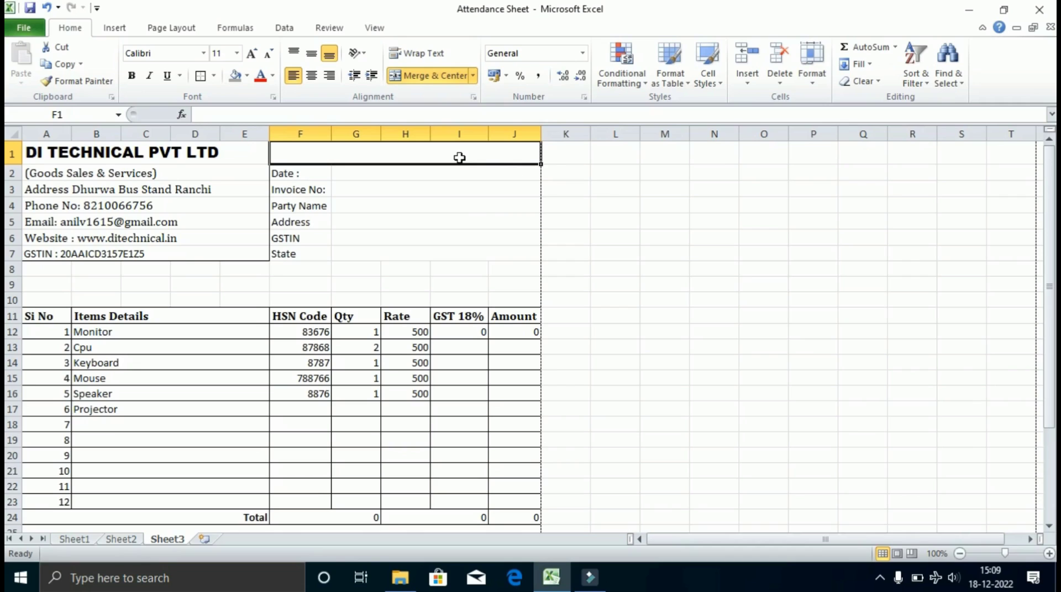
# Enter 'TAX INVOICE' in F1, right-align it and enlarge the font size.
pyautogui.write('TAX INVOICE')
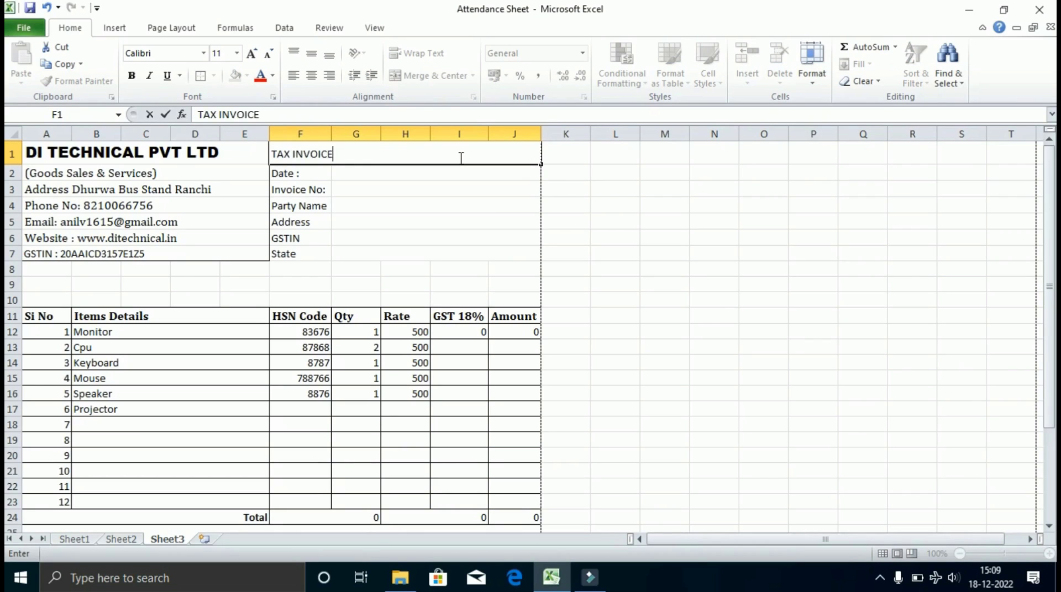
pyautogui.click(312, 239)
pyautogui.click(308, 158)
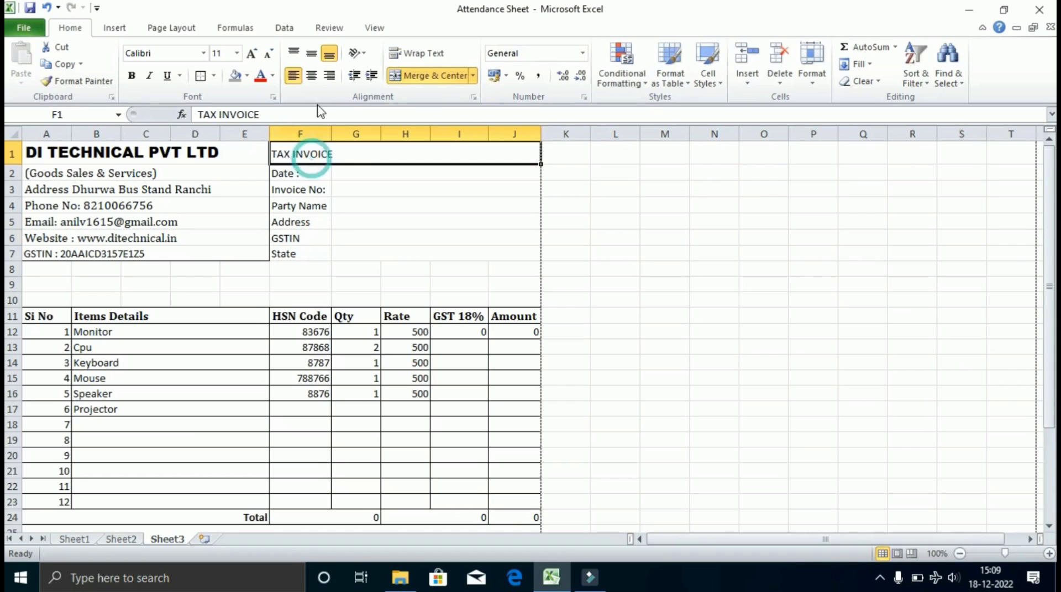
pyautogui.click(330, 76)
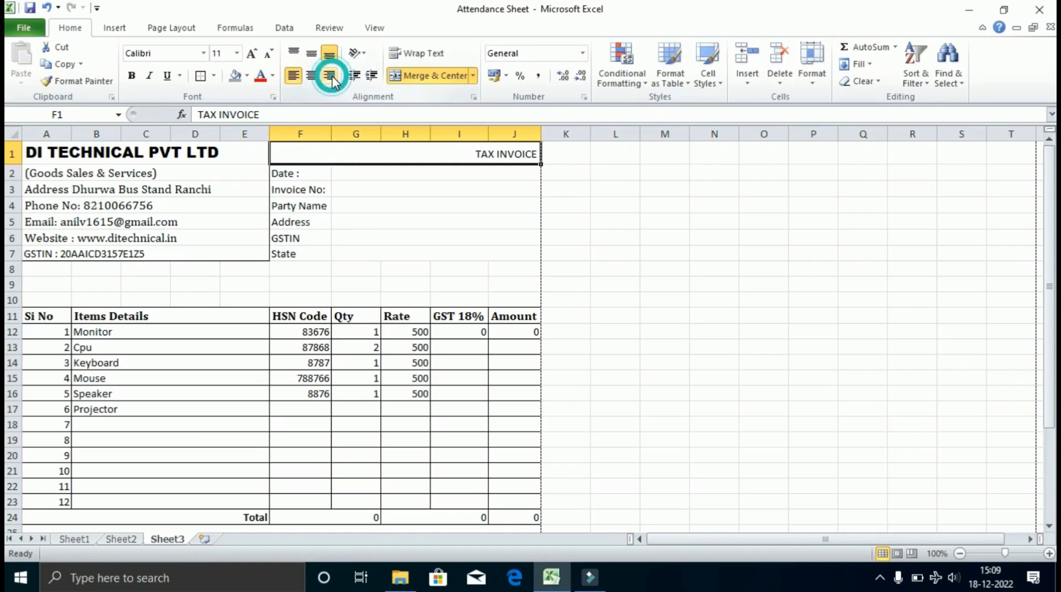
pyautogui.click(253, 53)
pyautogui.click(252, 53)
pyautogui.click(253, 53)
pyautogui.click(252, 54)
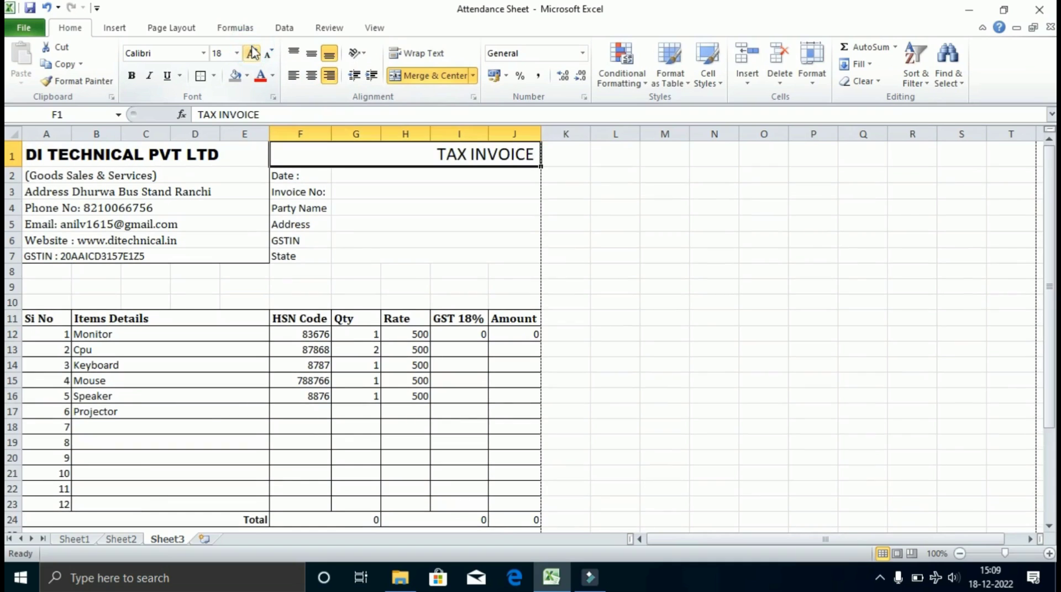
pyautogui.click(253, 53)
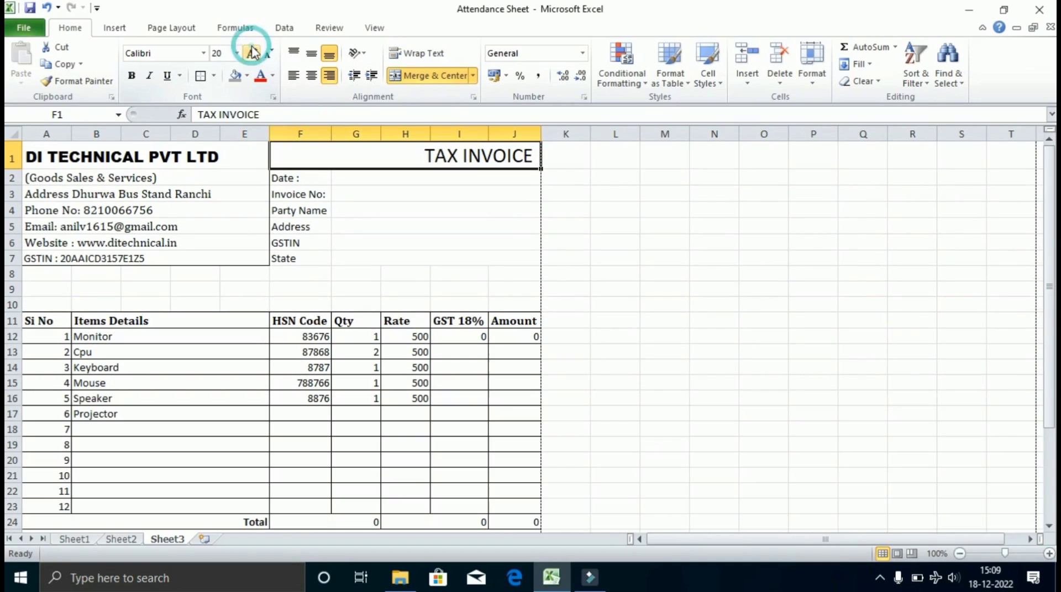
# Make the TAX INVOICE title bold italic in Cambria.
pyautogui.click(132, 76)
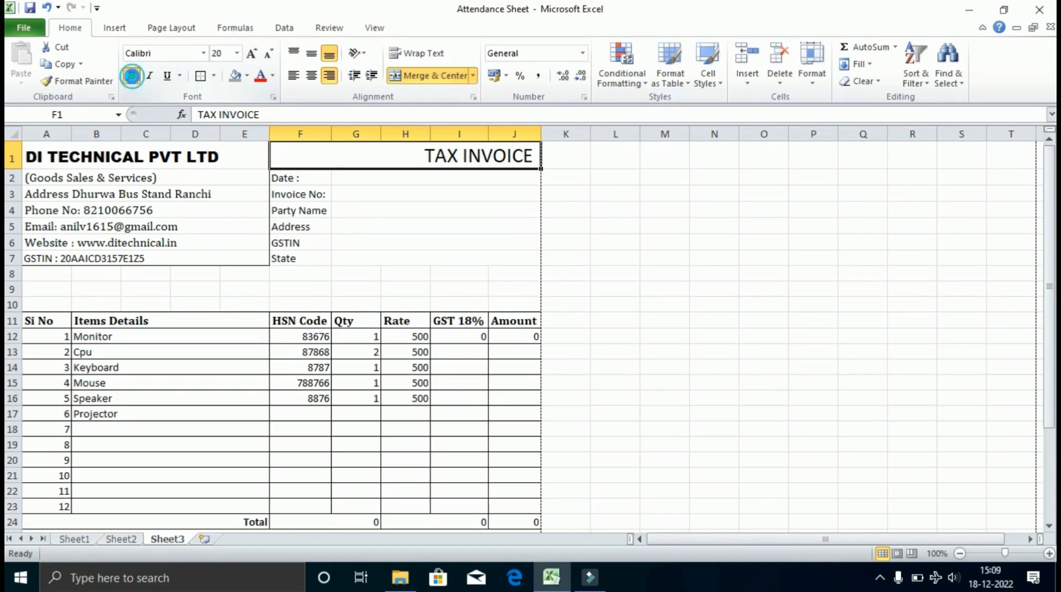
pyautogui.click(204, 53)
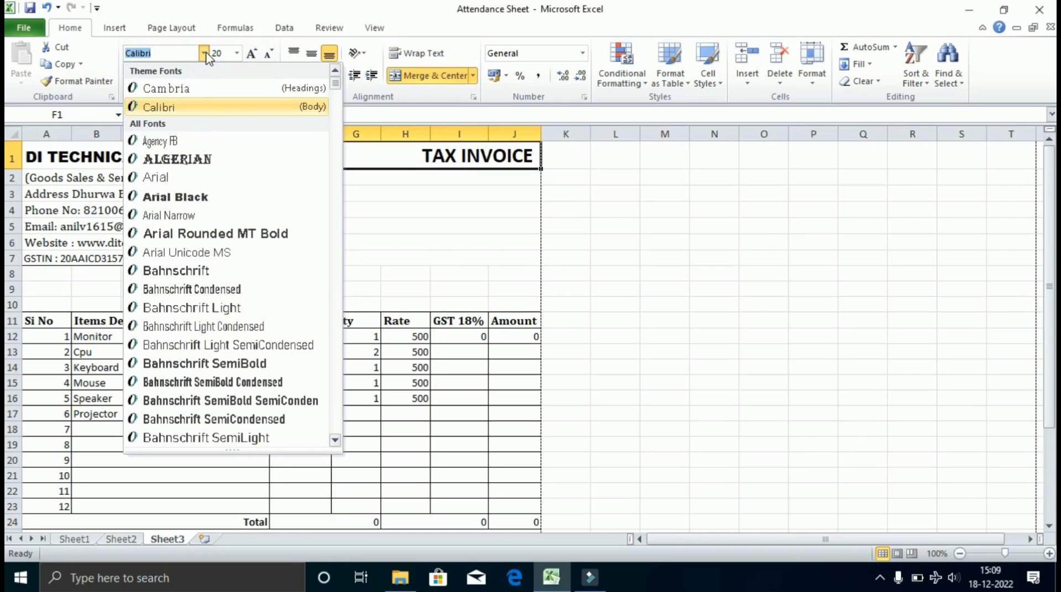
pyautogui.click(175, 92)
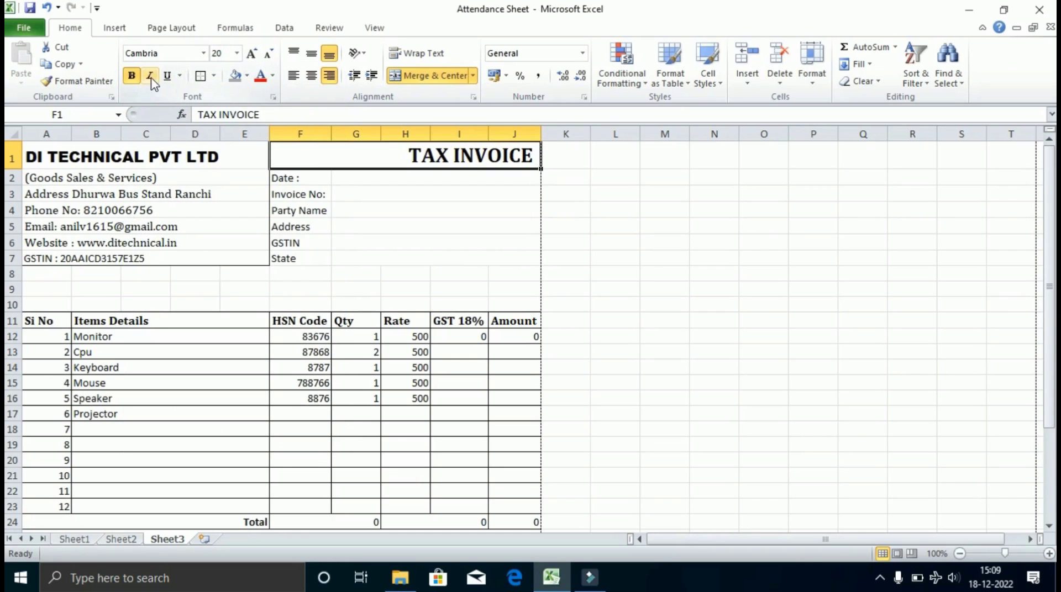
pyautogui.click(149, 76)
# Check the merged Date and State entry cells, then return to cell A8.
pyautogui.click(464, 260)
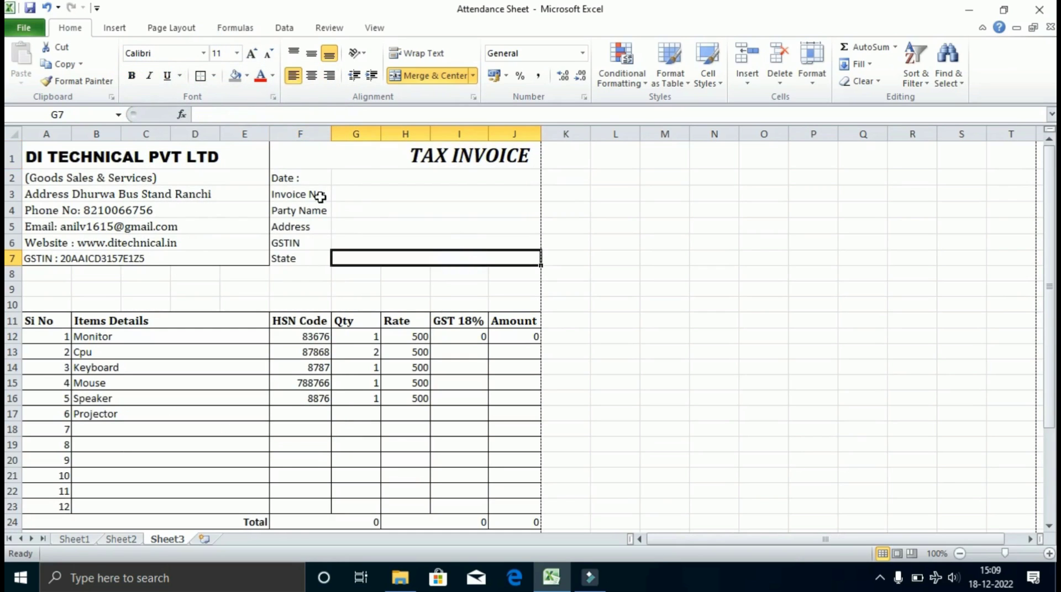
pyautogui.click(306, 180)
pyautogui.click(357, 184)
pyautogui.click(345, 257)
pyautogui.click(31, 278)
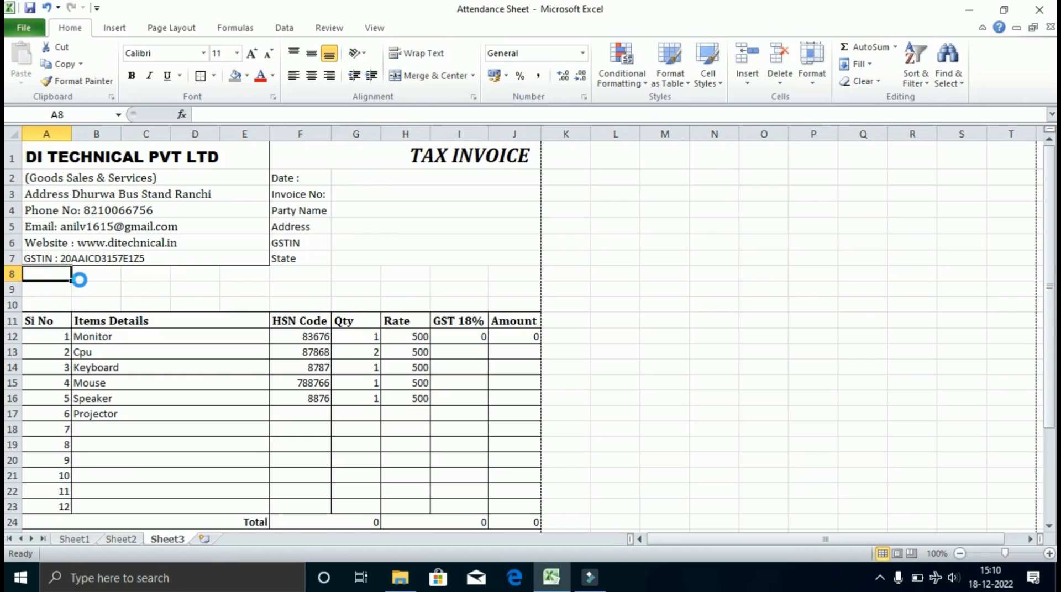
# Select the title and party block F1:J7 and confirm the one-page layout in print preview.
pyautogui.hotkey('ctrl', 'p')
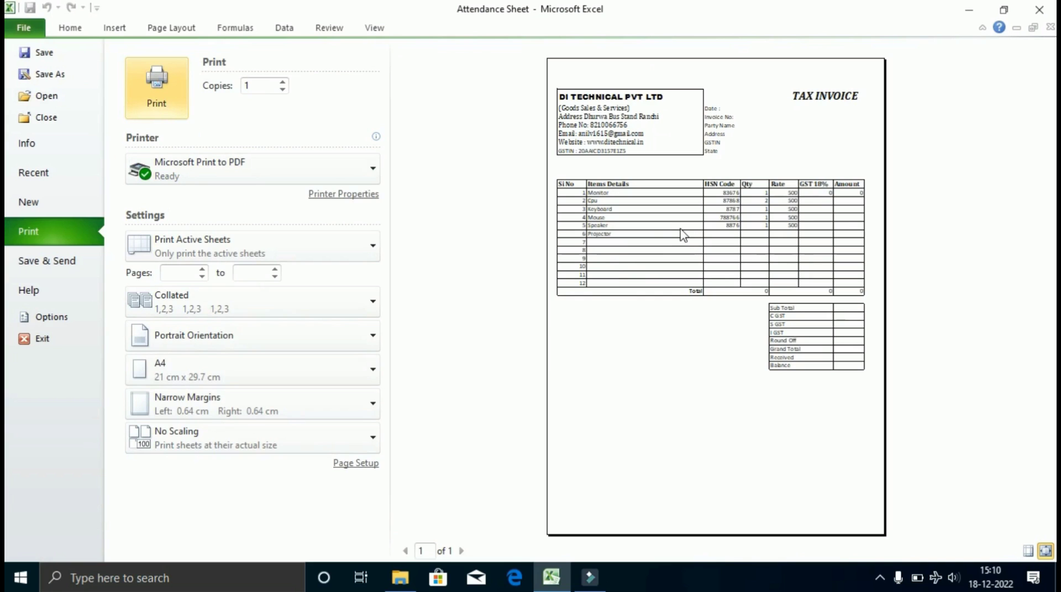
pyautogui.press('Escape')
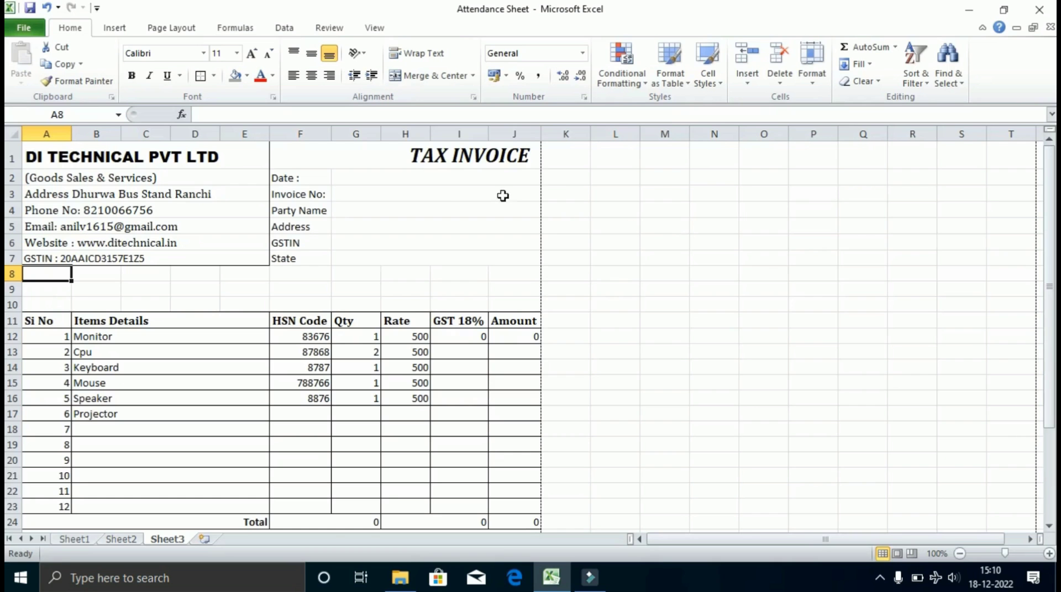
pyautogui.moveTo(294, 155); pyautogui.dragTo(415, 251)
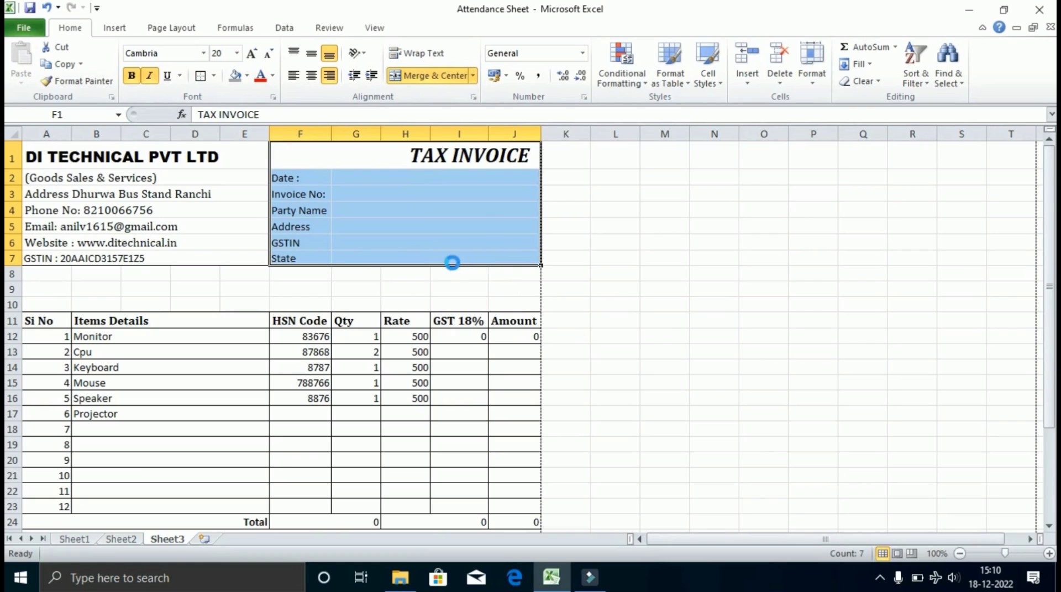
pyautogui.hotkey('ctrl', 'p')
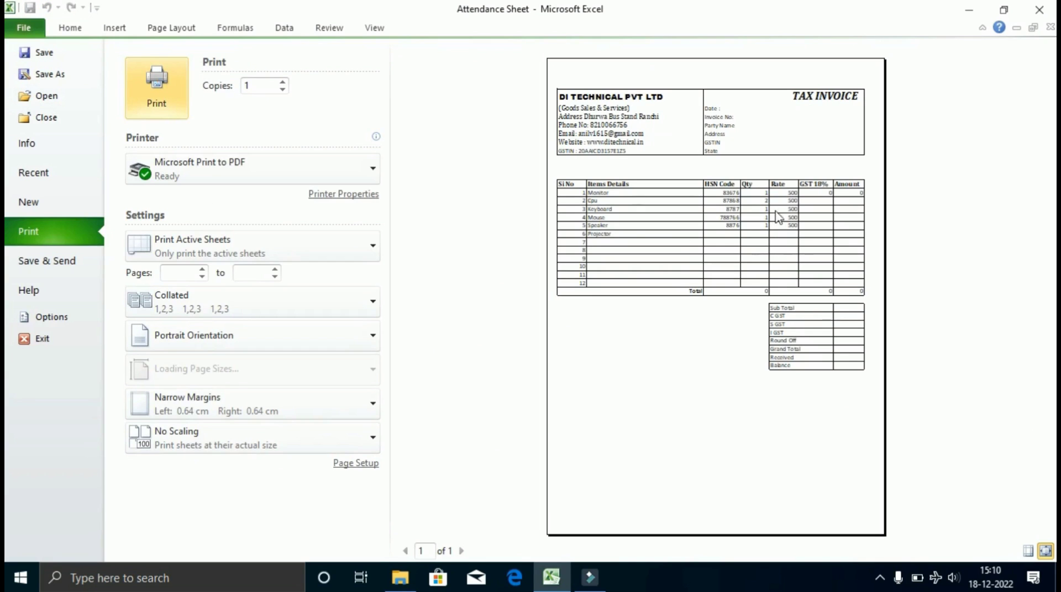
pyautogui.press('Escape')
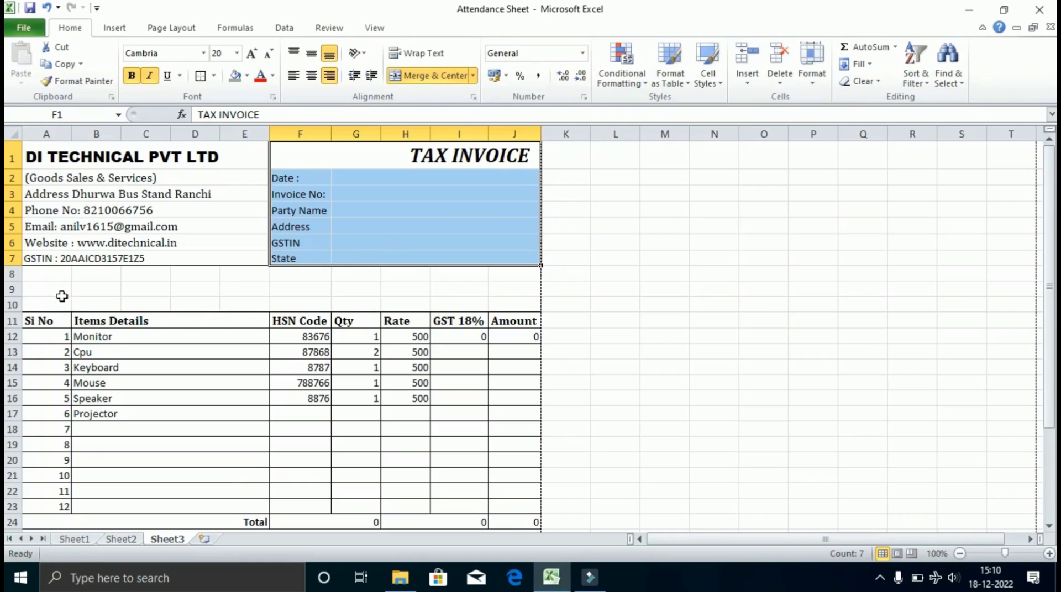
pyautogui.click(14, 288)
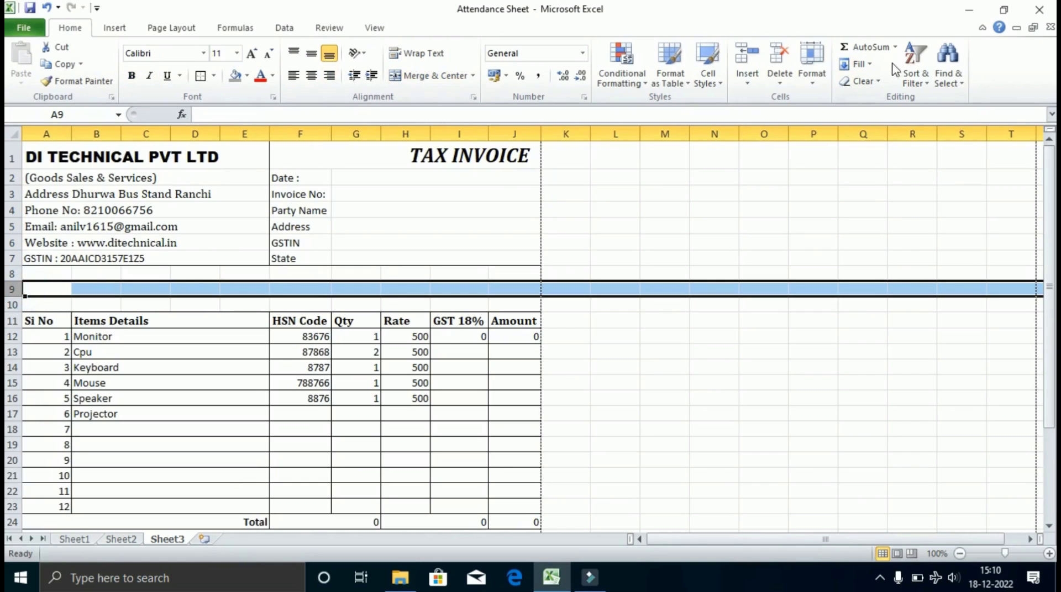
# Delete two empty rows at row 9 and verify the layout in print preview.
pyautogui.click(772, 59)
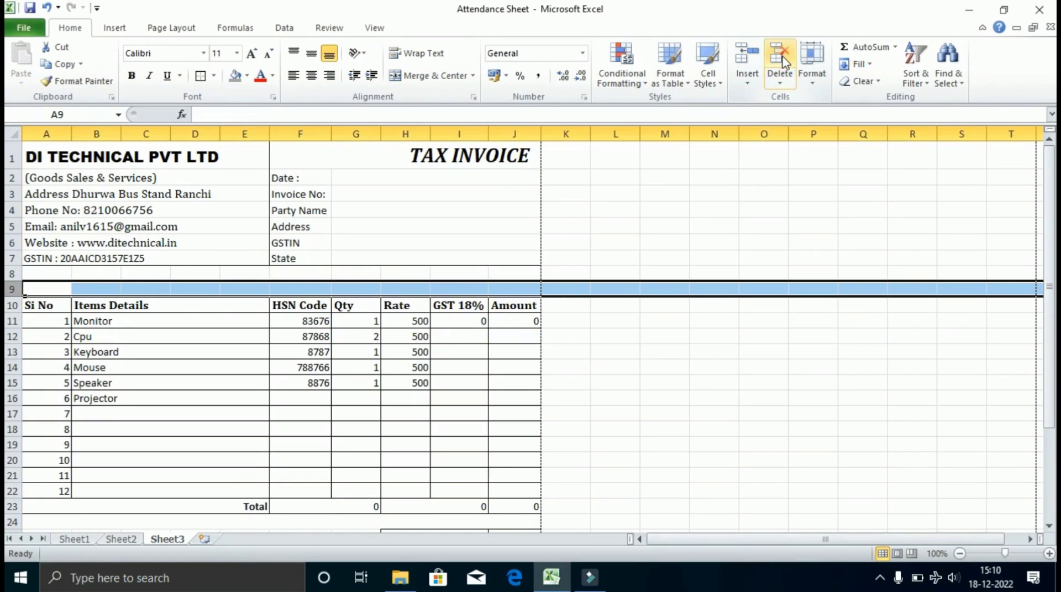
pyautogui.click(780, 59)
pyautogui.click(615, 306)
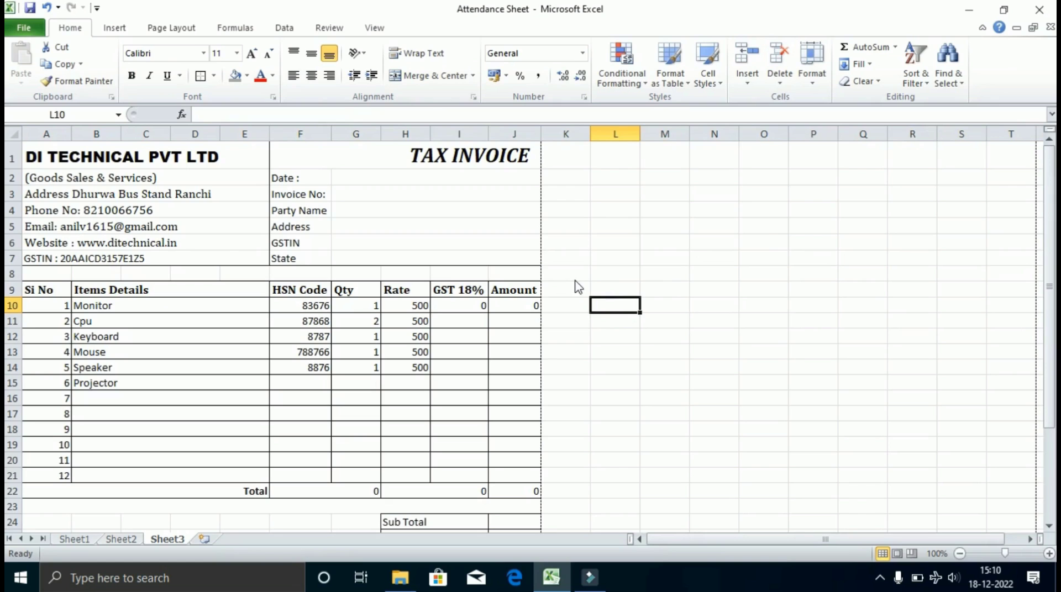
pyautogui.hotkey('ctrl', 'p')
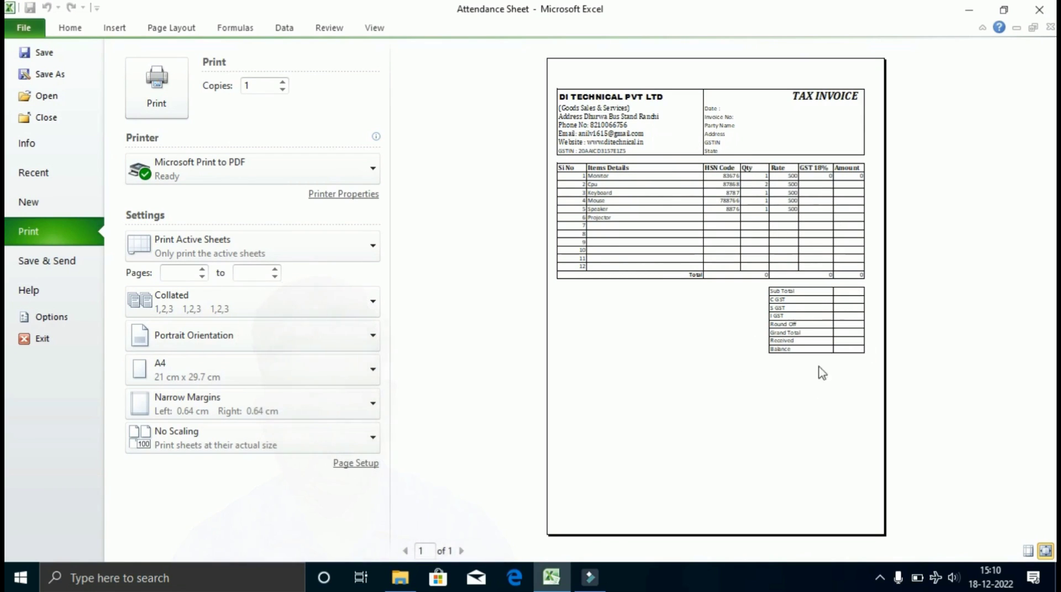
pyautogui.press('Escape')
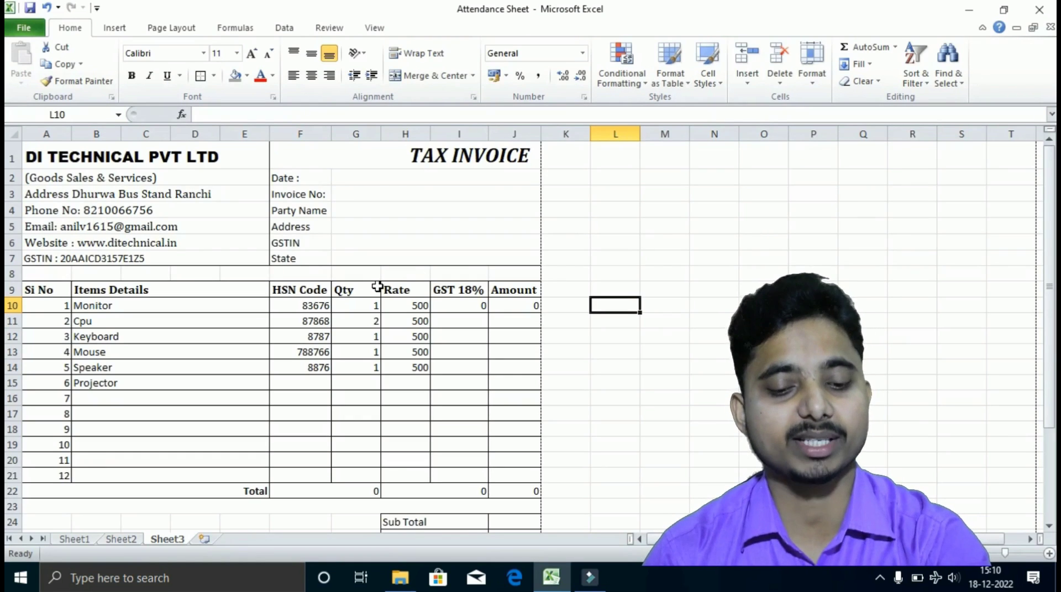
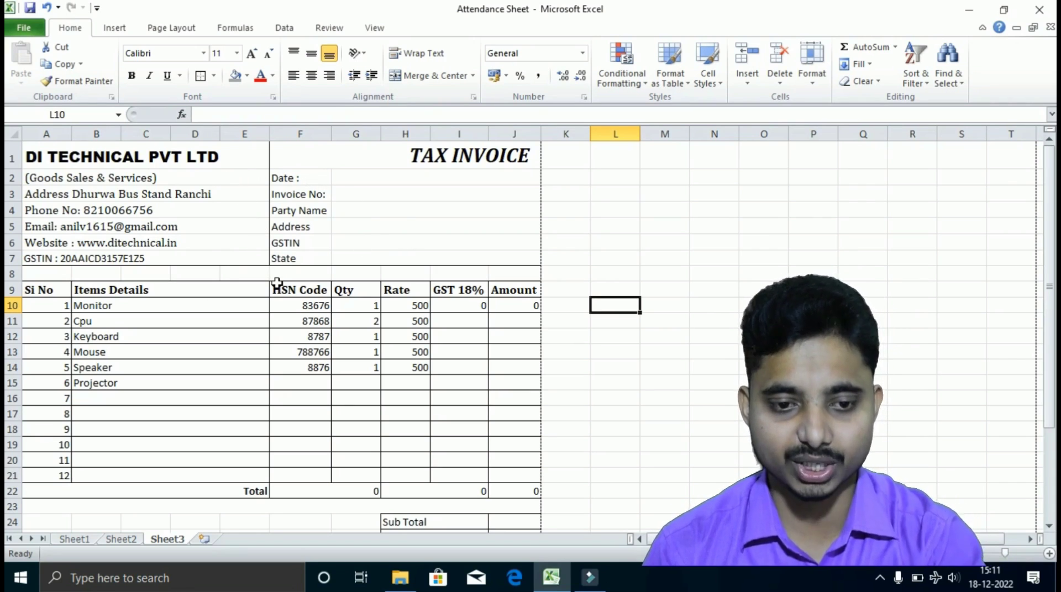
# Select the TAX INVOICE title cell, view the Insert options, and scroll down to the totals area.
pyautogui.click(277, 156)
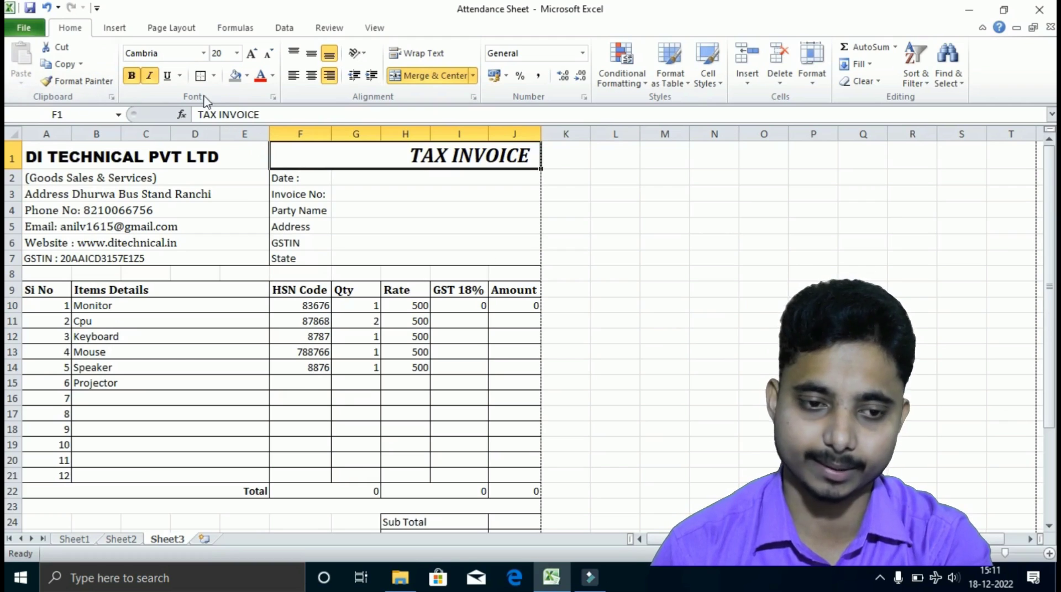
pyautogui.click(111, 28)
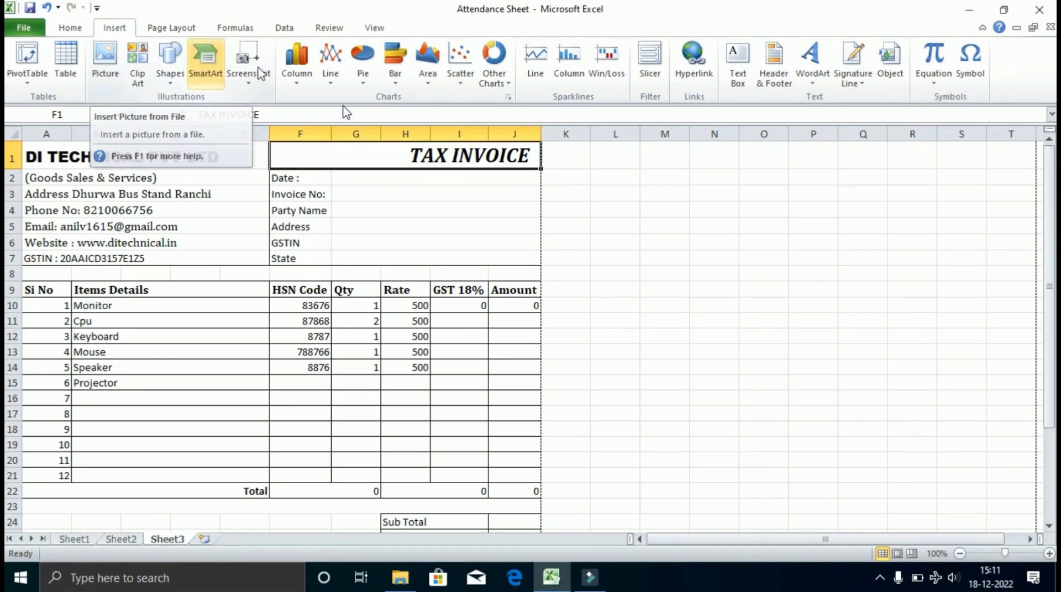
pyautogui.click(394, 288)
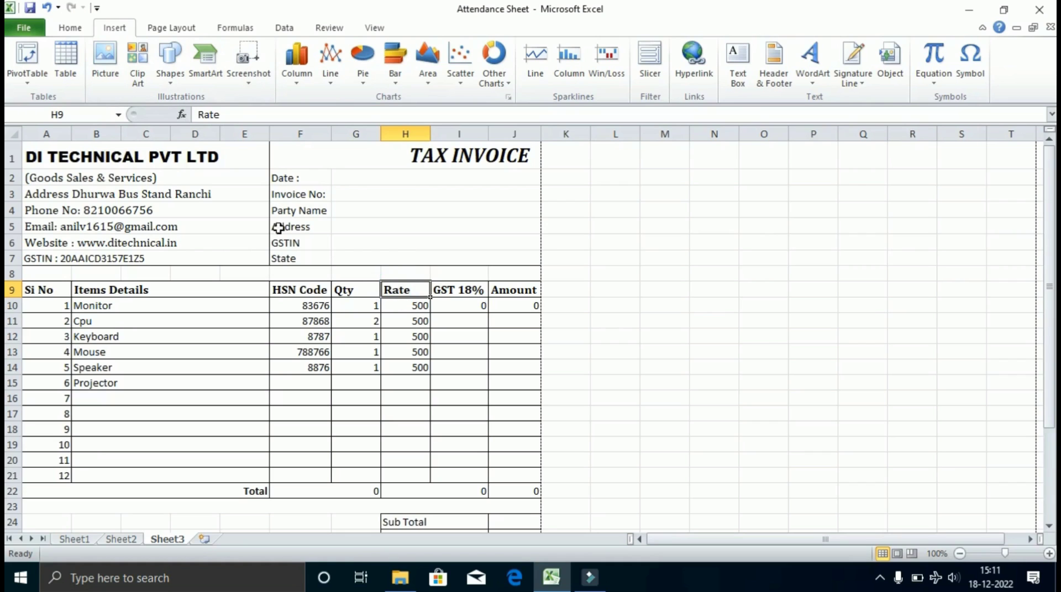
pyautogui.scroll(-4, 359, 332)
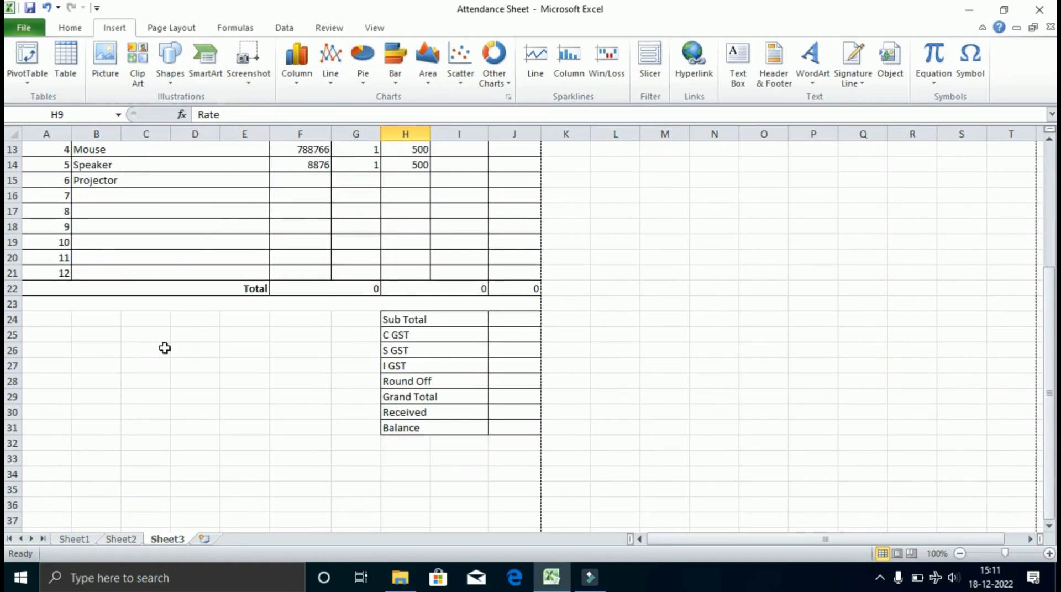
# Merge A24:G24, left-align it, and enter 'Total Amount In Word'.
pyautogui.moveTo(40, 325); pyautogui.dragTo(238, 322)
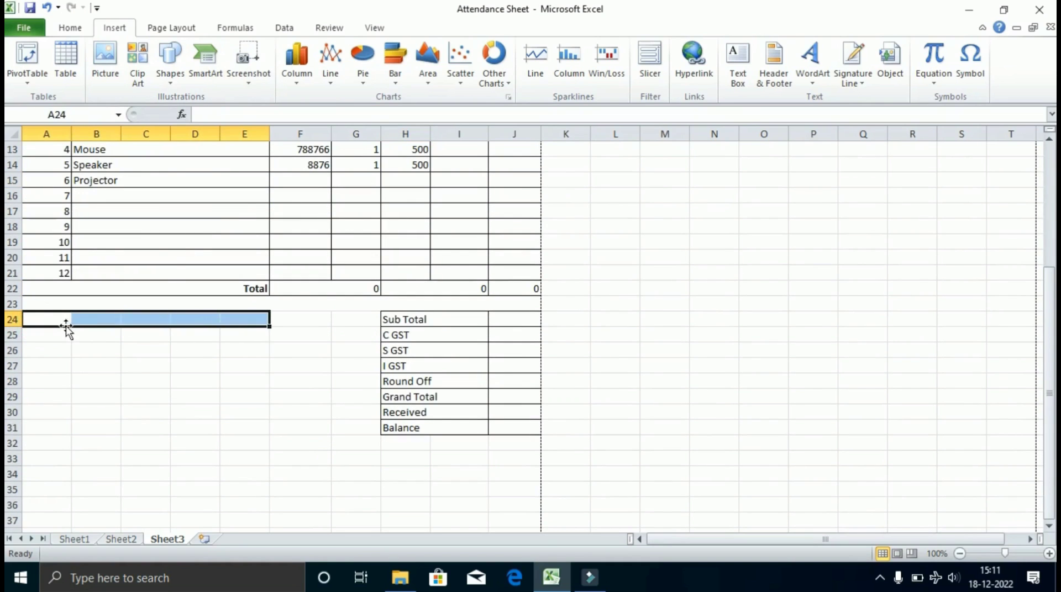
pyautogui.moveTo(36, 324); pyautogui.dragTo(359, 318)
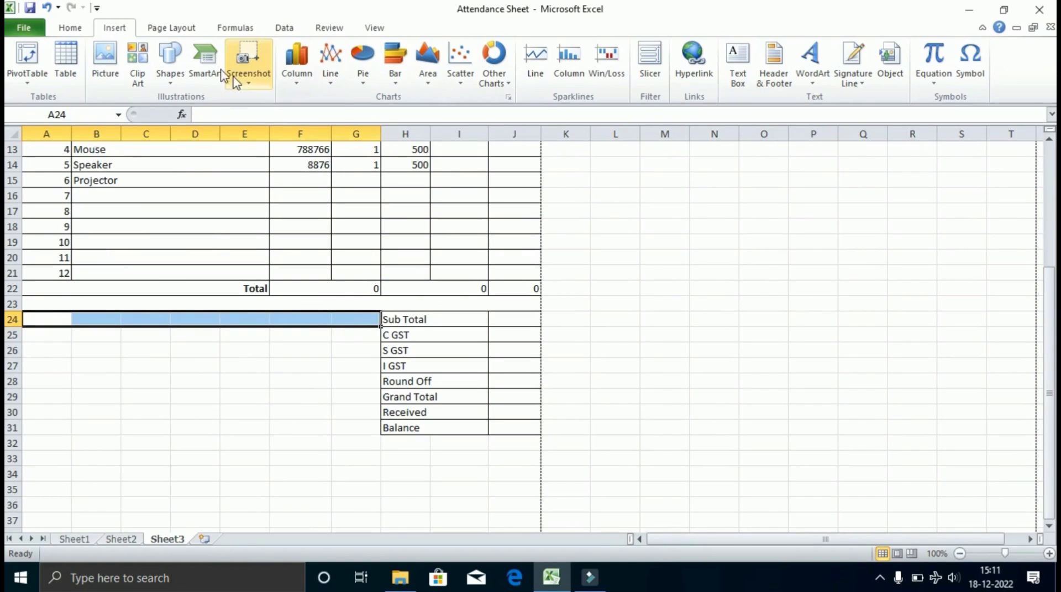
pyautogui.click(76, 27)
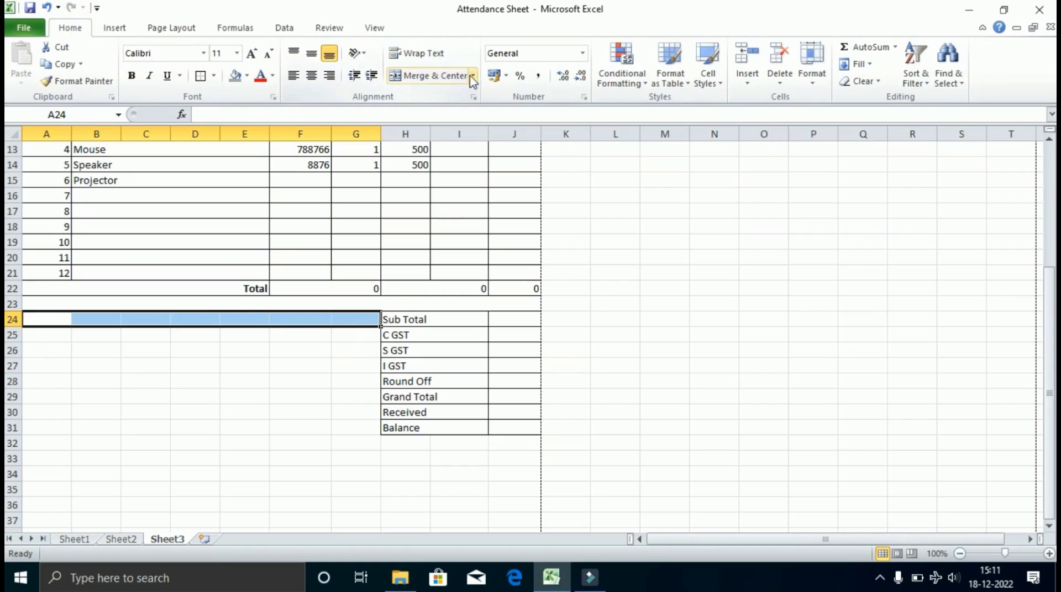
pyautogui.click(414, 75)
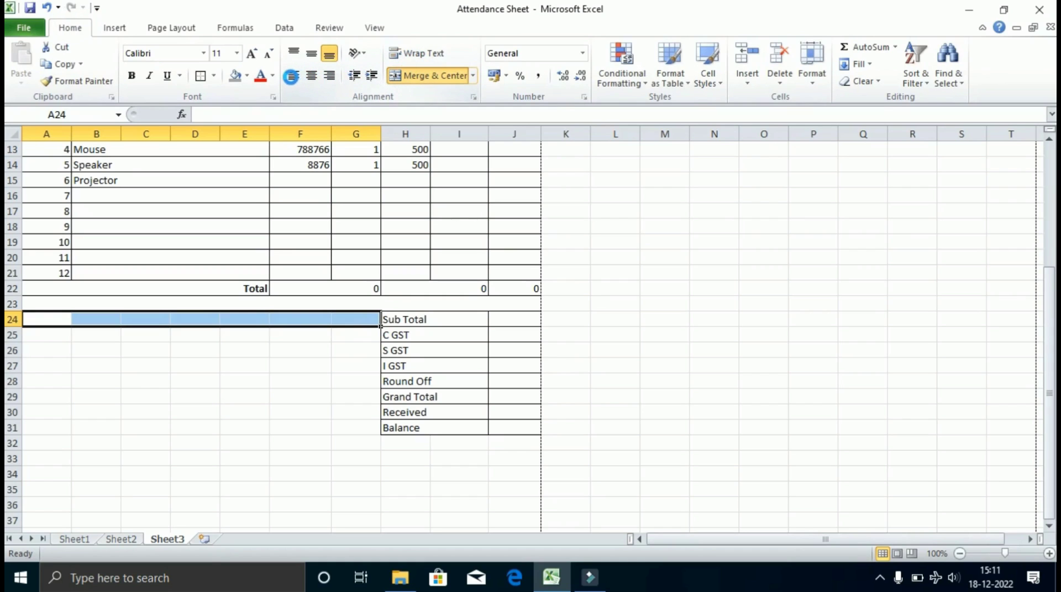
pyautogui.click(293, 76)
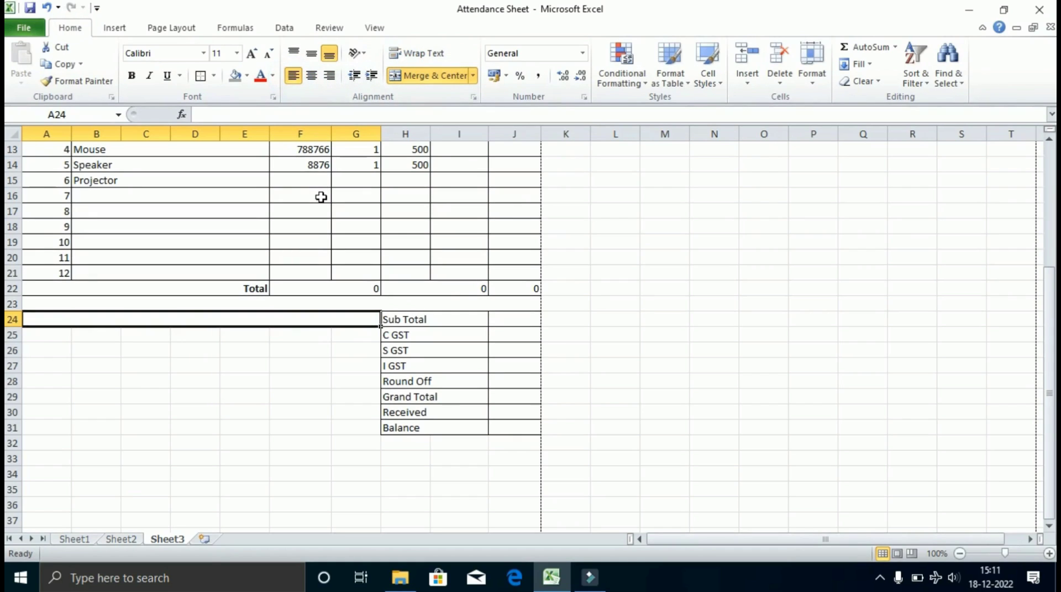
pyautogui.write('tOTAL')
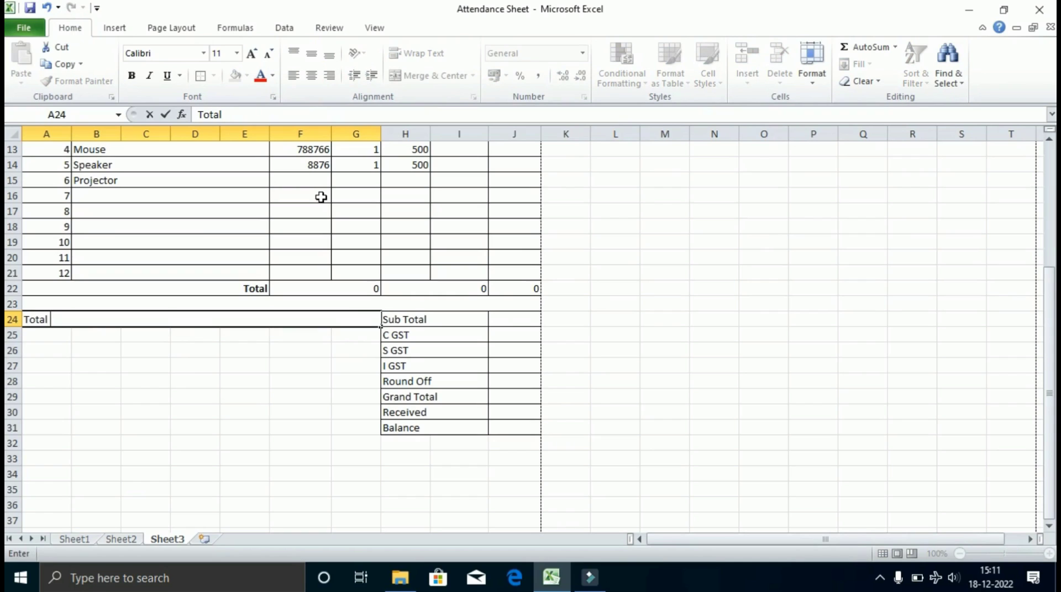
pyautogui.write(' Amount In Word')
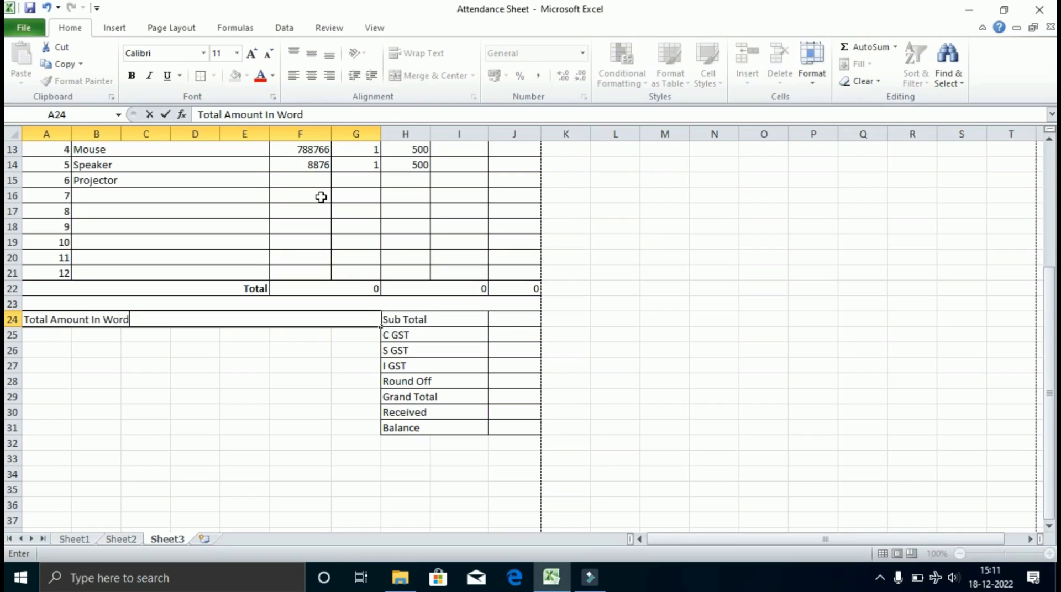
pyautogui.press('Return')
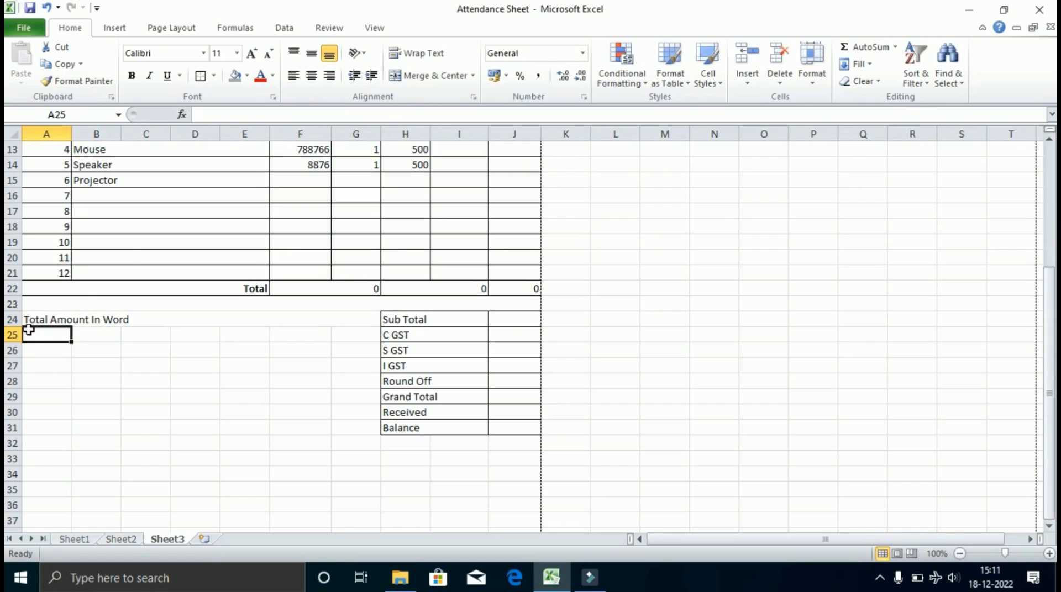
# Merge A25:G26 as a blank space, then merge A27:G27 left-aligned labelled 'Description'.
pyautogui.moveTo(36, 335); pyautogui.dragTo(306, 342)
pyautogui.moveTo(319, 347); pyautogui.dragTo(353, 347)
pyautogui.click(438, 75)
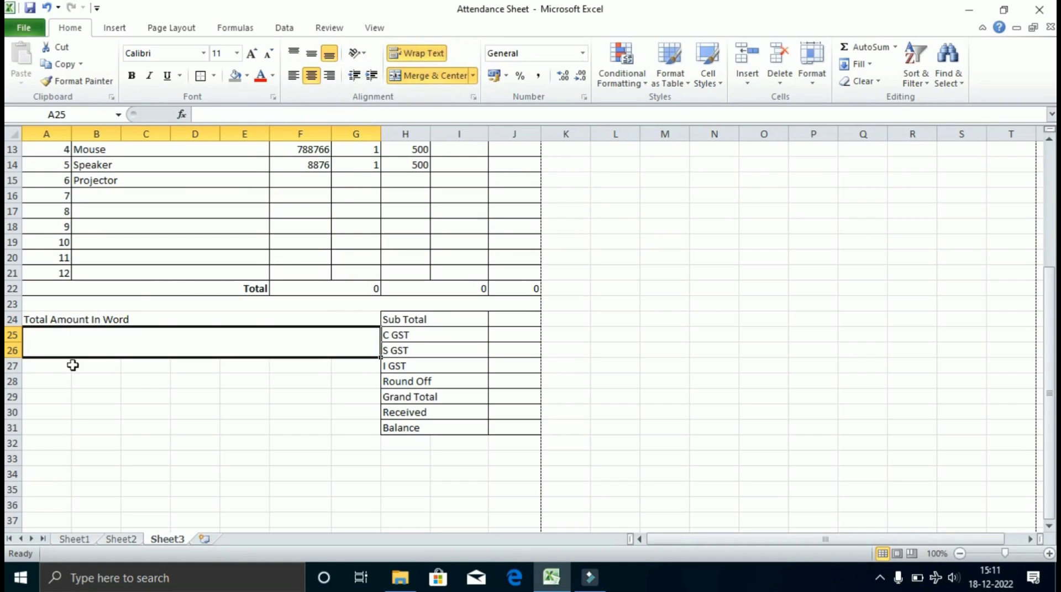
pyautogui.click(42, 370)
pyautogui.moveTo(42, 372); pyautogui.dragTo(293, 364)
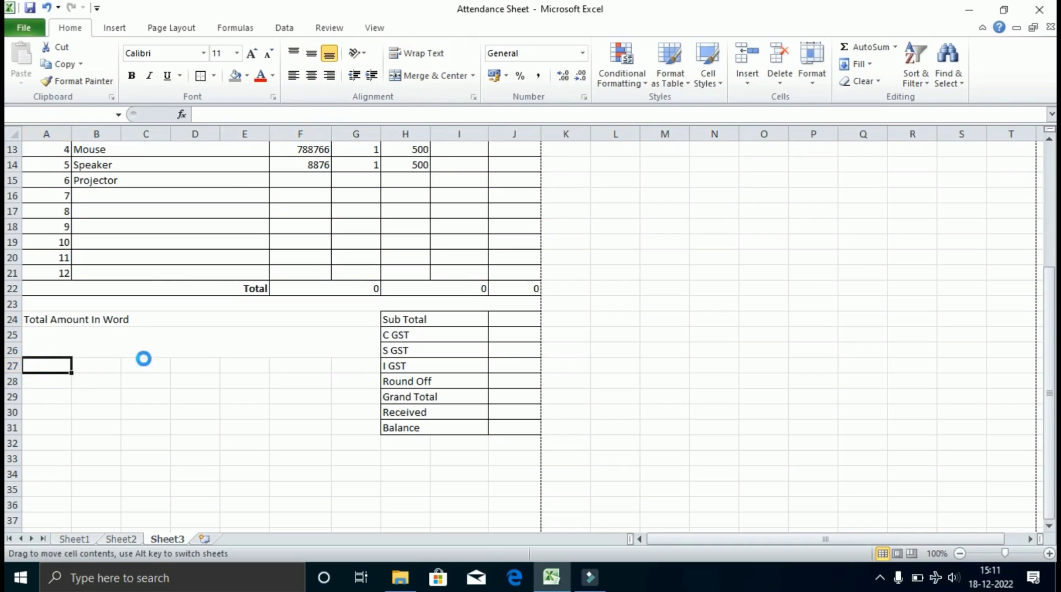
pyautogui.moveTo(58, 366); pyautogui.dragTo(367, 365)
pyautogui.click(394, 76)
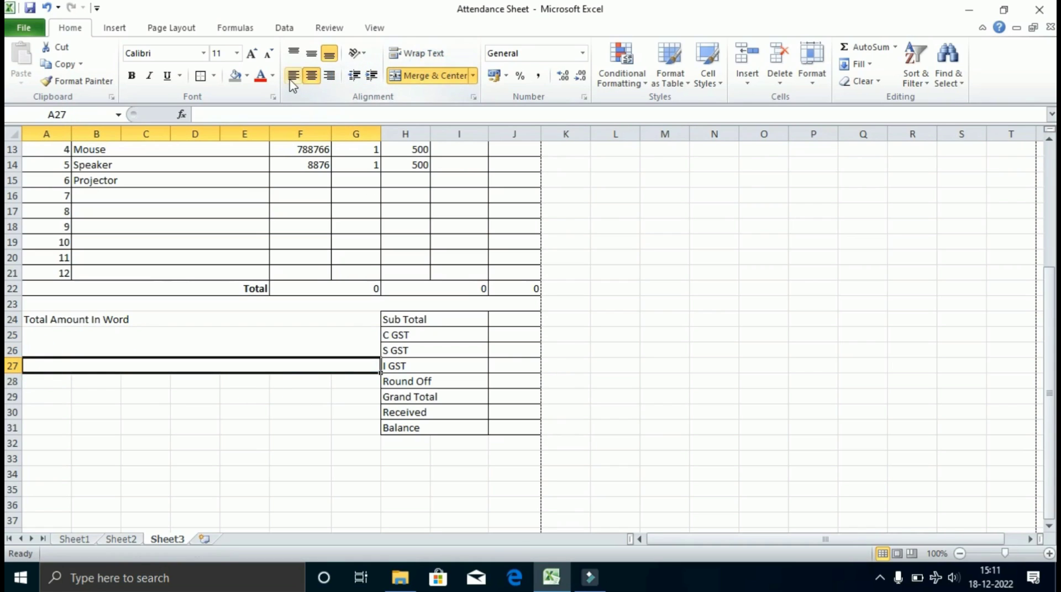
pyautogui.click(290, 81)
pyautogui.write('De')
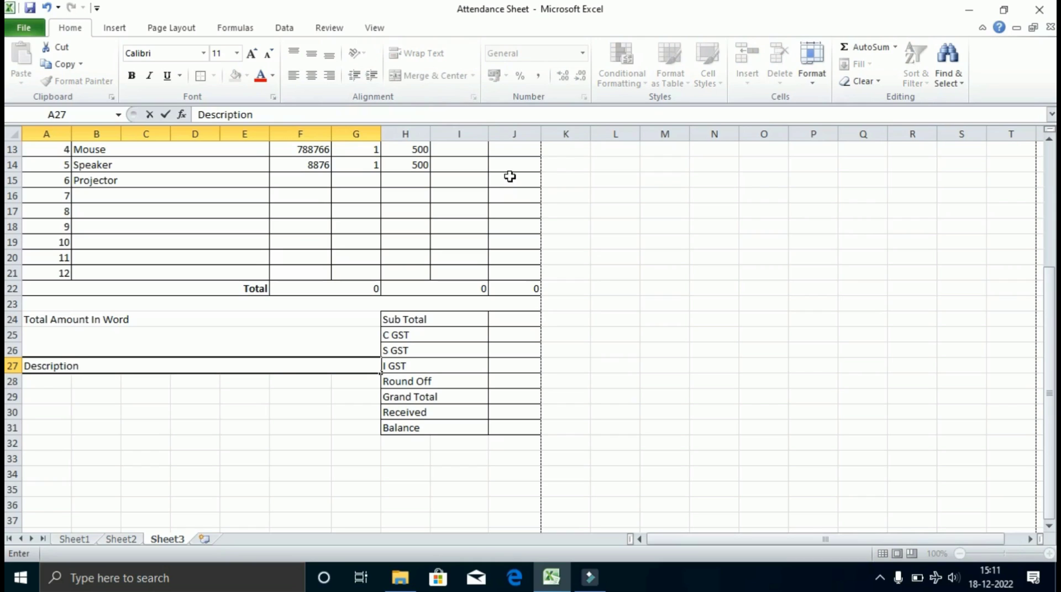
pyautogui.write('scription')
pyautogui.press('Return')
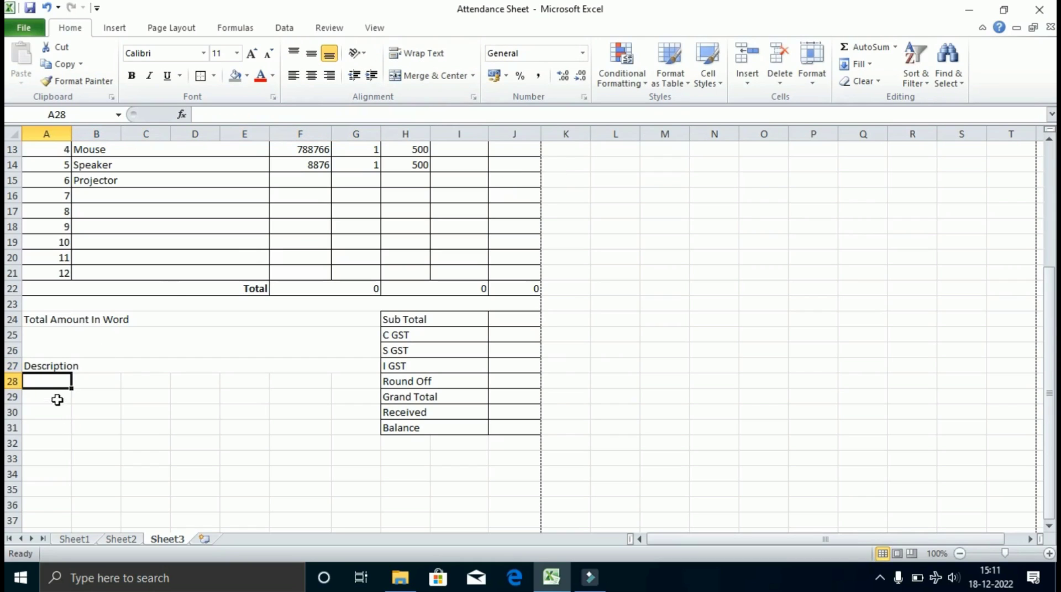
# Merge rows 28–31 each across columns A to G using Merge Across.
pyautogui.moveTo(50, 380); pyautogui.dragTo(346, 426)
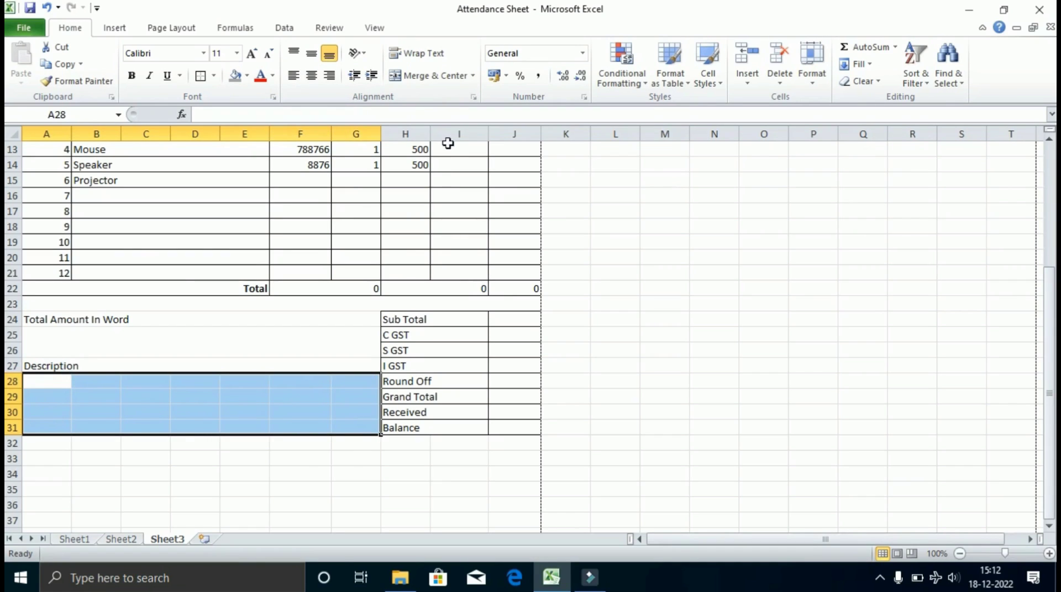
pyautogui.click(420, 76)
pyautogui.click(293, 75)
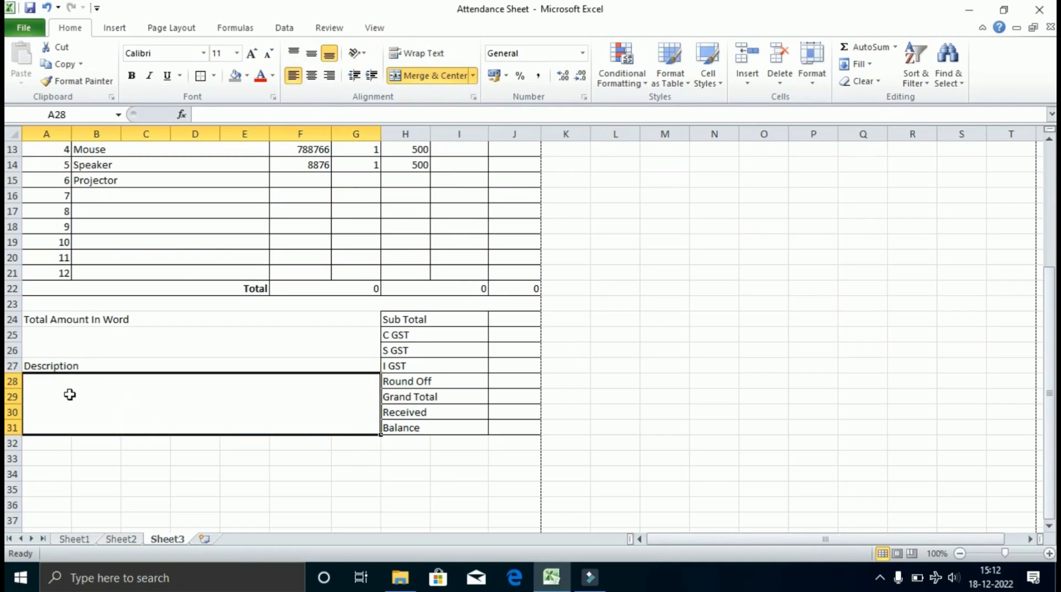
pyautogui.click(436, 75)
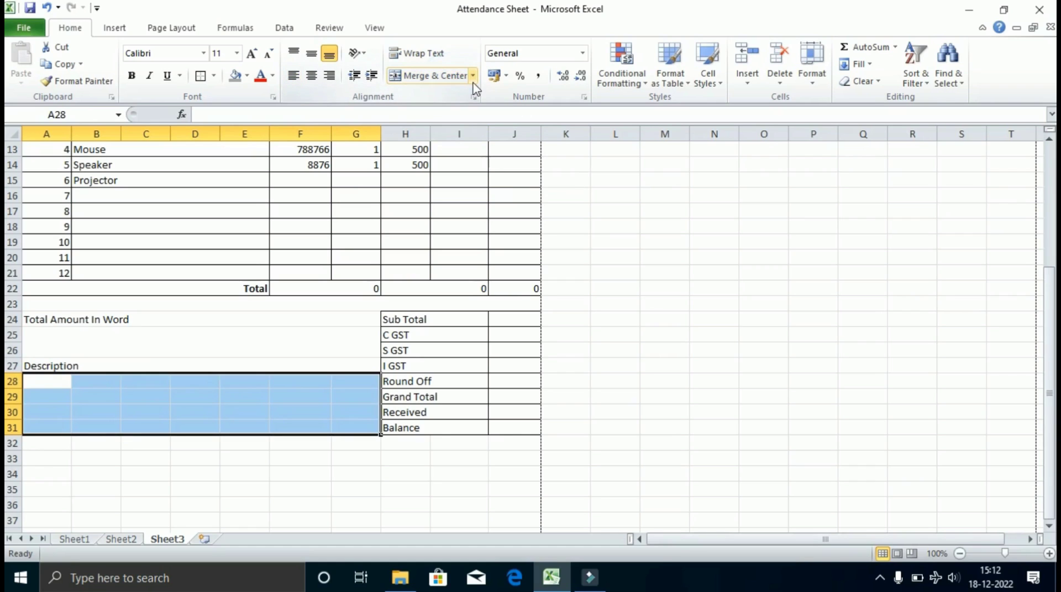
pyautogui.click(474, 81)
pyautogui.click(438, 111)
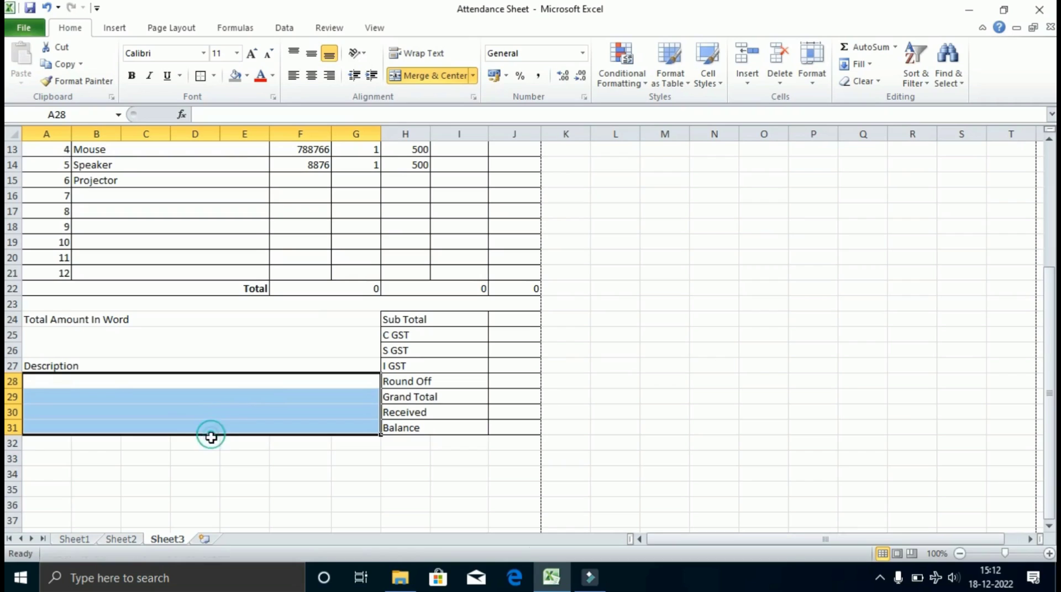
# Make the Description and Total Amount In Word labels bold at size 12.
pyautogui.click(44, 365)
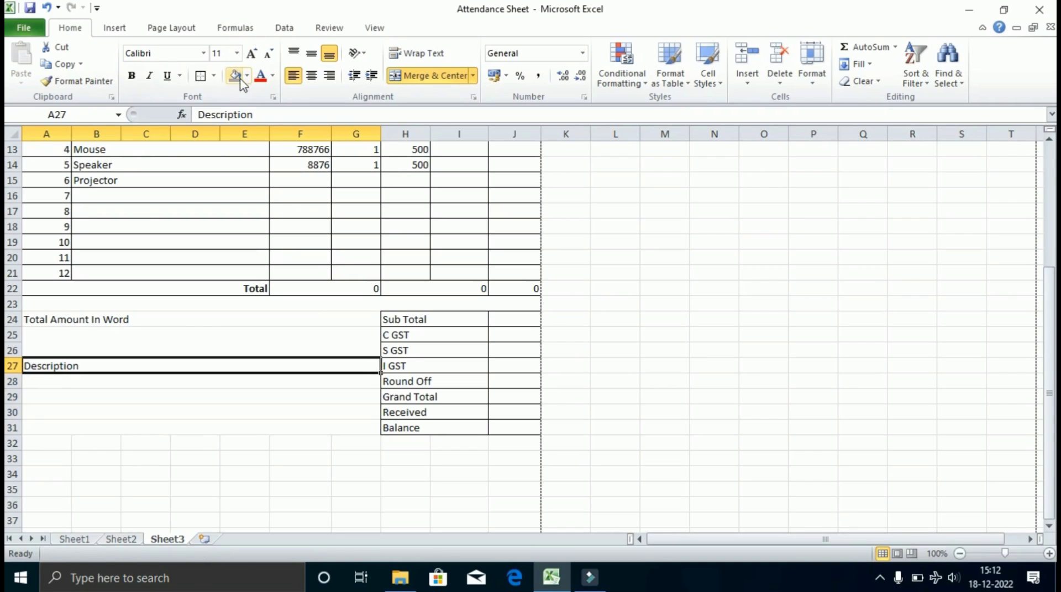
pyautogui.click(131, 78)
pyautogui.click(112, 319)
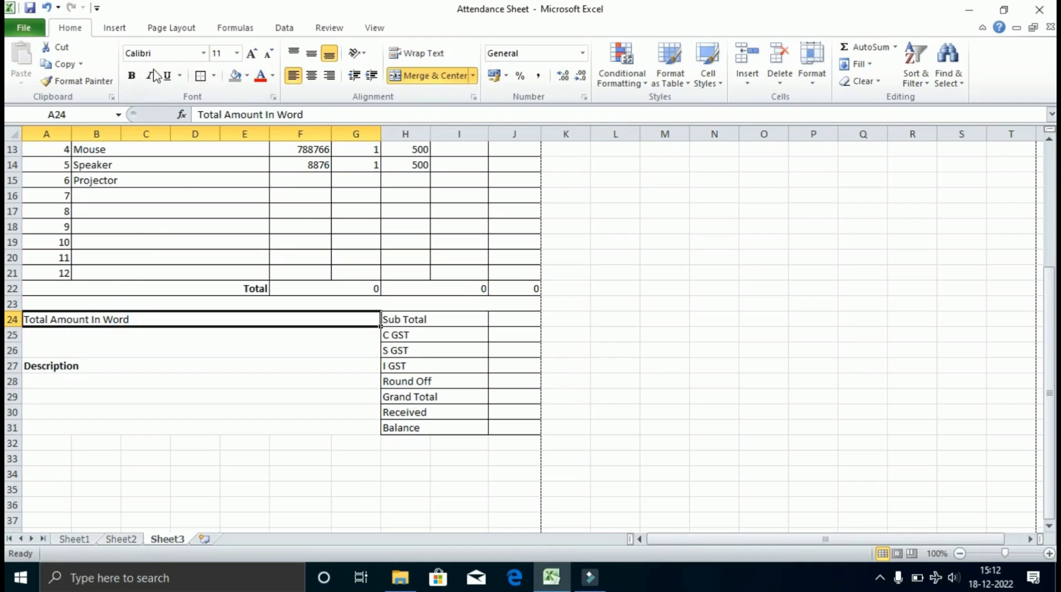
pyautogui.click(132, 76)
pyautogui.click(255, 54)
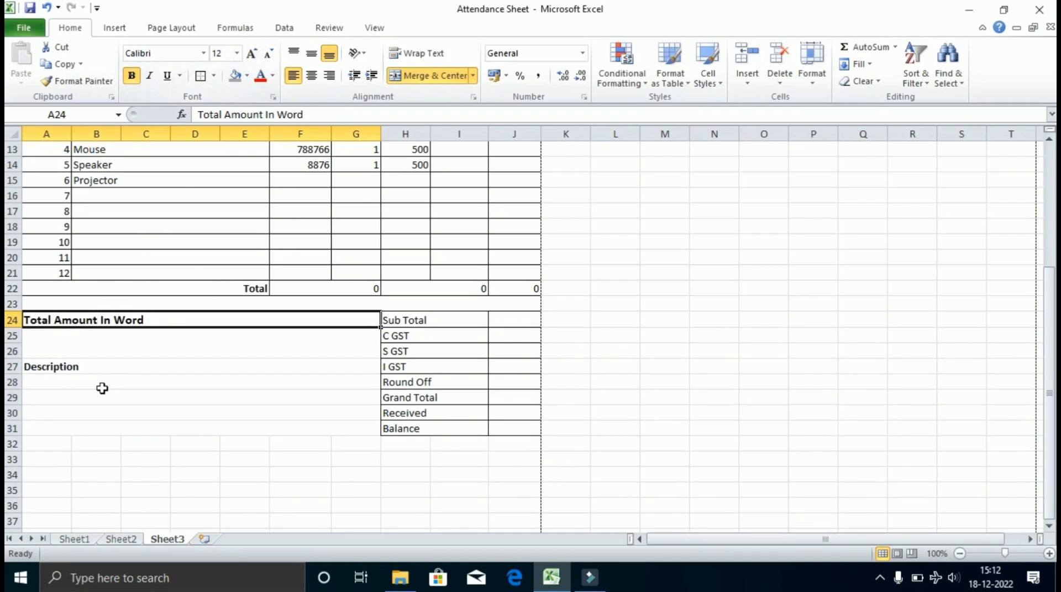
pyautogui.click(102, 370)
pyautogui.click(252, 53)
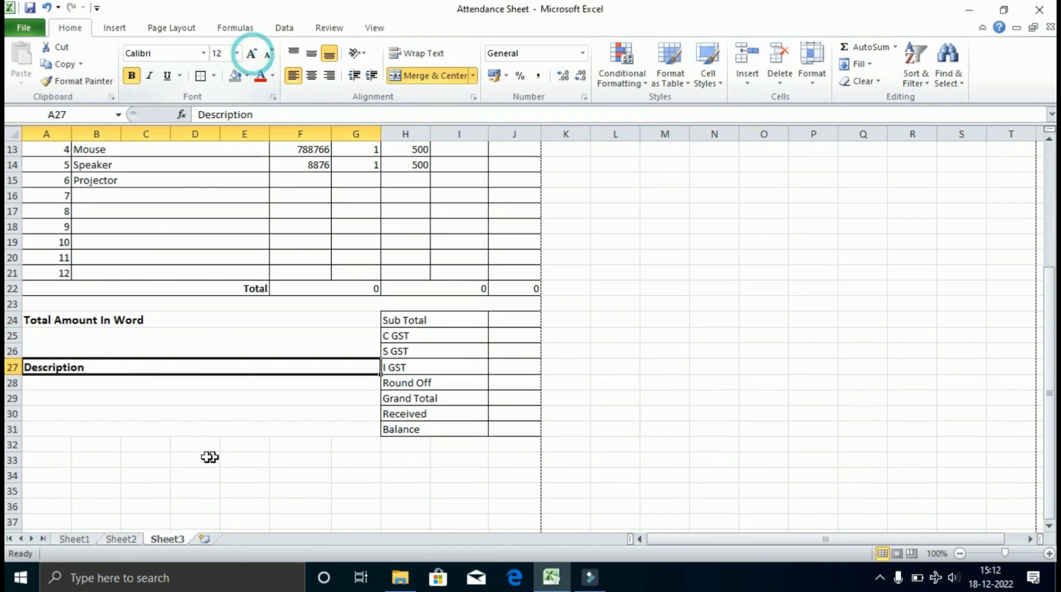
# Apply a border around the block A24:G31.
pyautogui.scroll(-2, 232, 380)
pyautogui.click(223, 337)
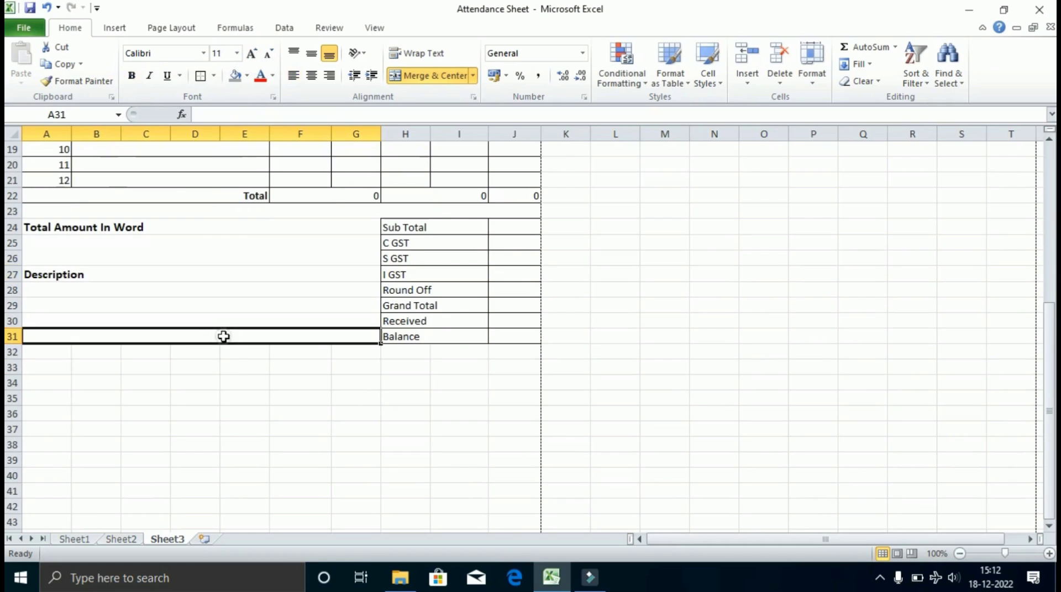
pyautogui.click(125, 381)
pyautogui.click(134, 323)
pyautogui.moveTo(193, 341); pyautogui.dragTo(251, 218)
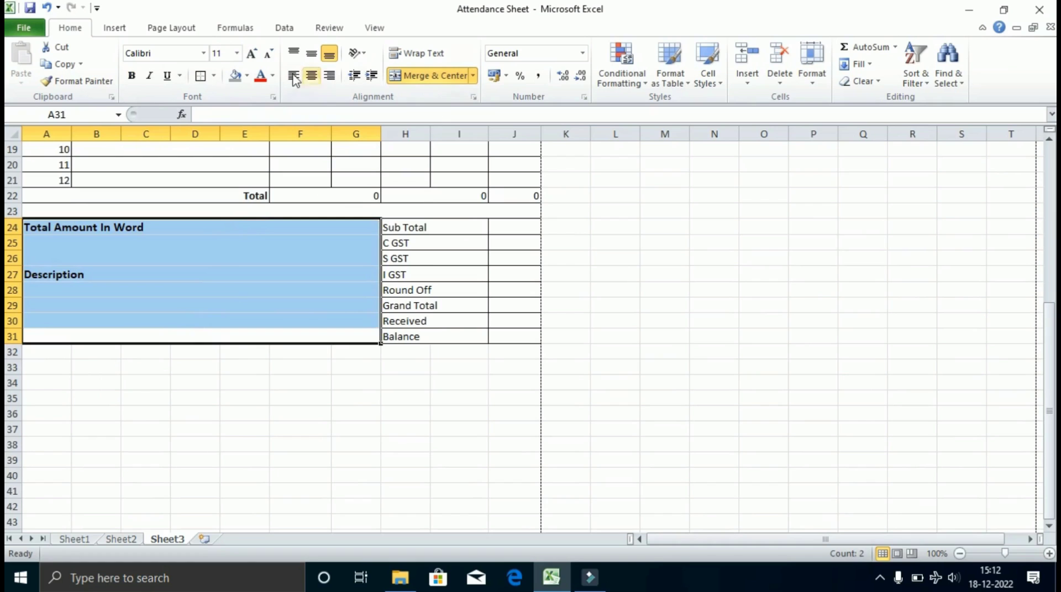
pyautogui.click(201, 76)
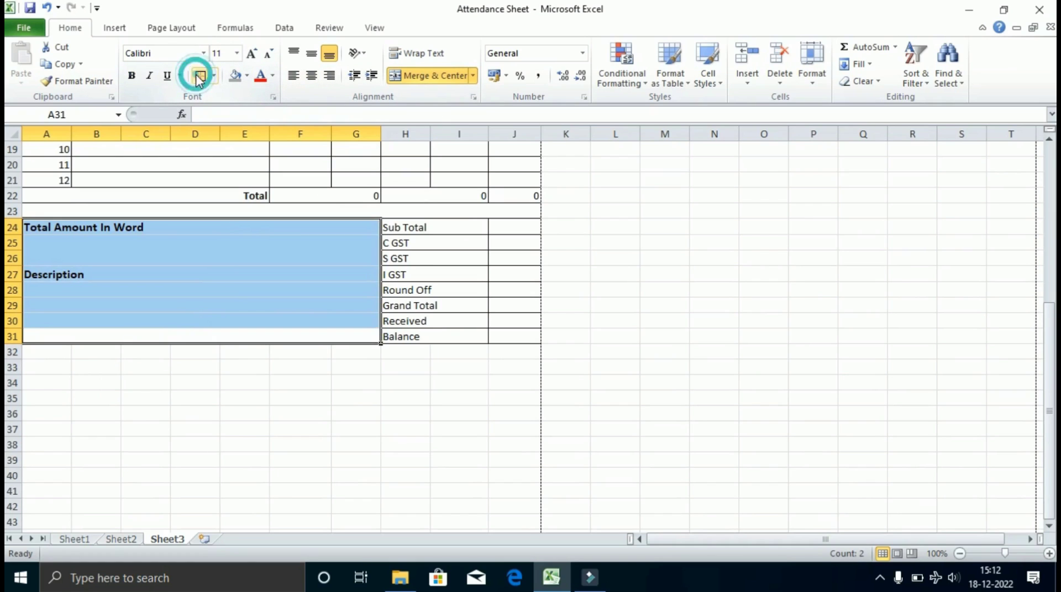
pyautogui.click(376, 291)
pyautogui.scroll(-3, 339, 292)
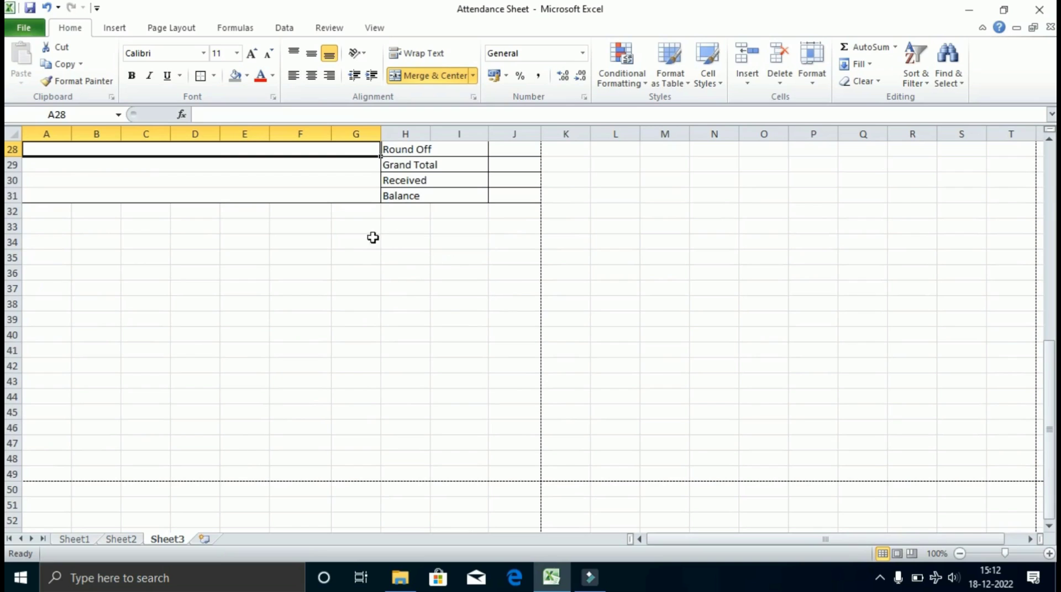
# Merge G33:J38 into one box labelled 'Signature & Stamp'.
pyautogui.moveTo(362, 228); pyautogui.dragTo(500, 300)
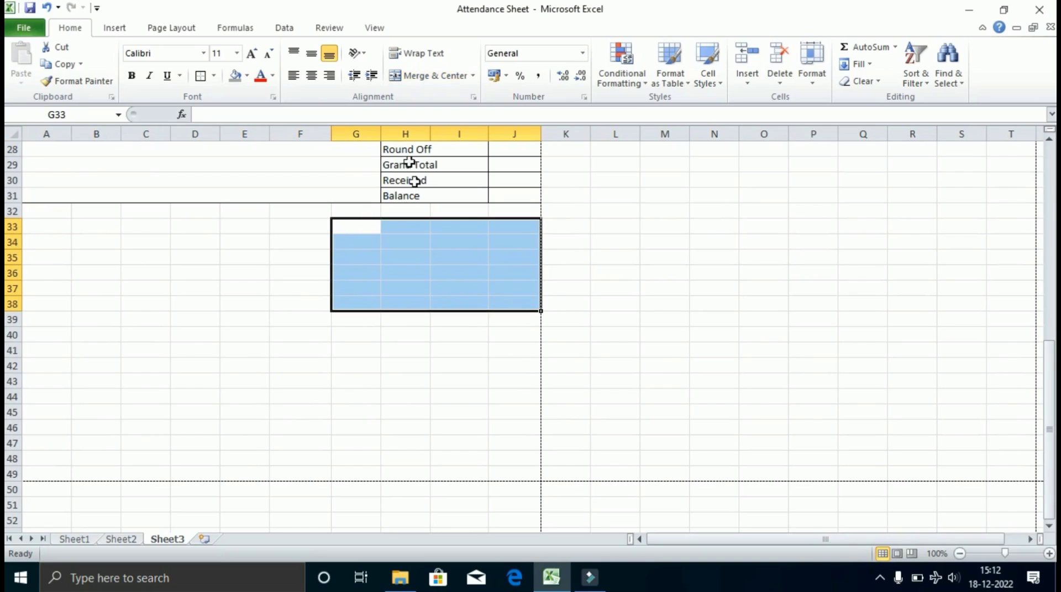
pyautogui.click(428, 74)
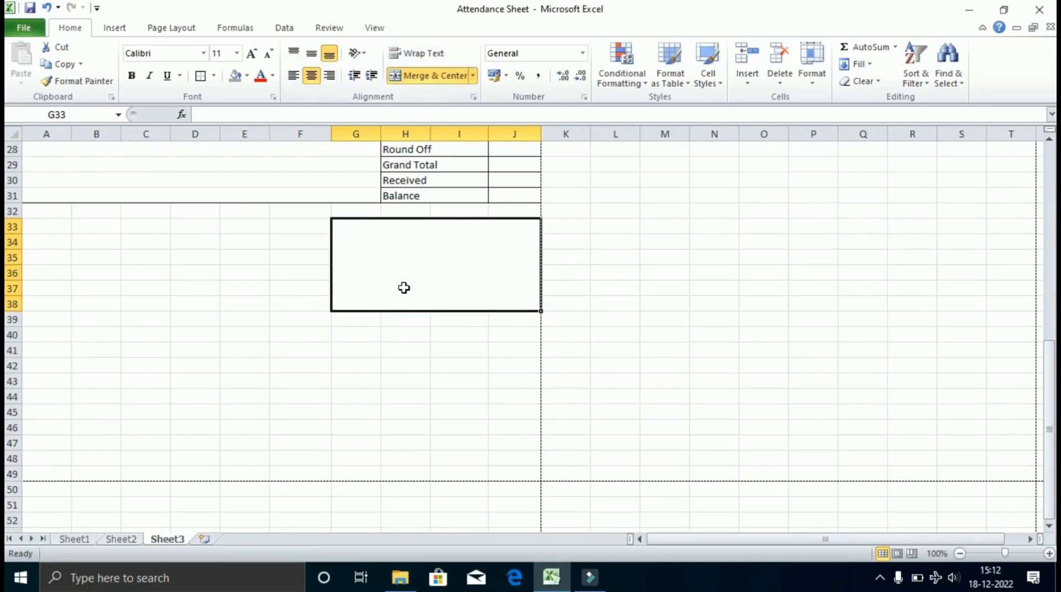
pyautogui.write('Sig')
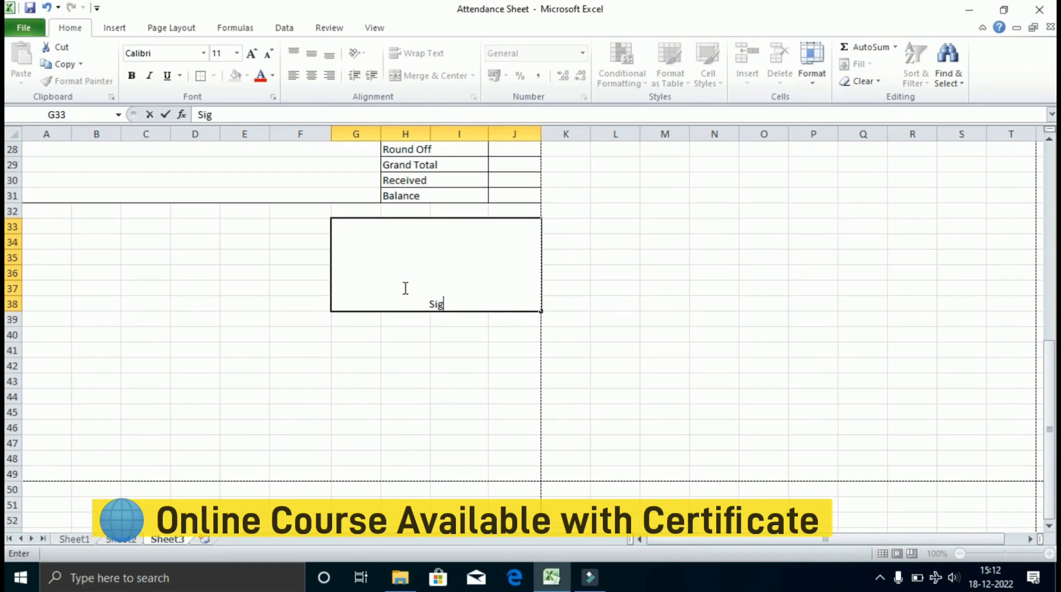
pyautogui.write('nature ')
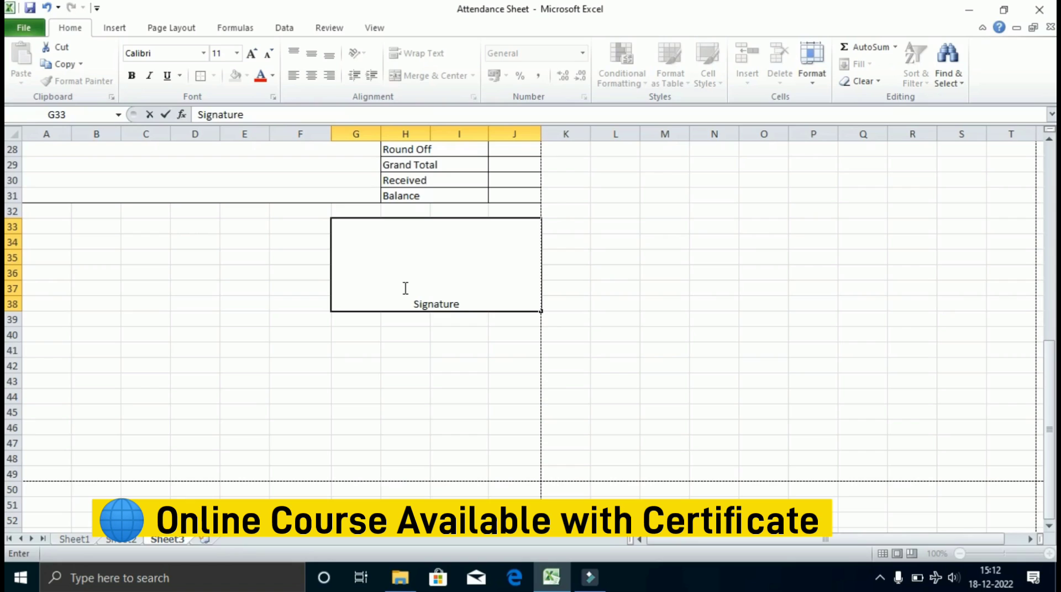
pyautogui.write('& Stamp')
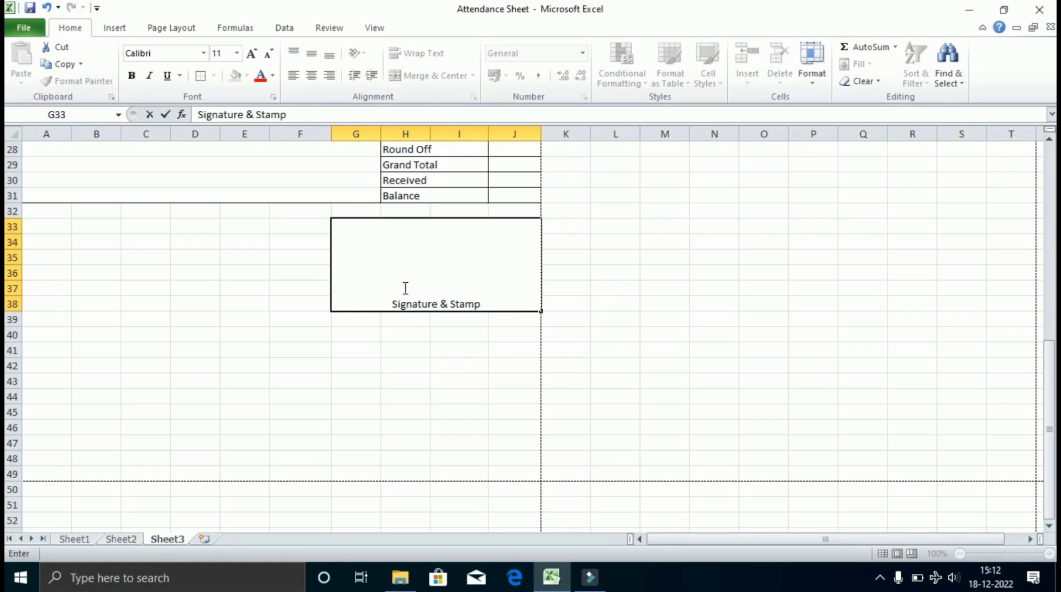
pyautogui.click(411, 357)
pyautogui.click(407, 239)
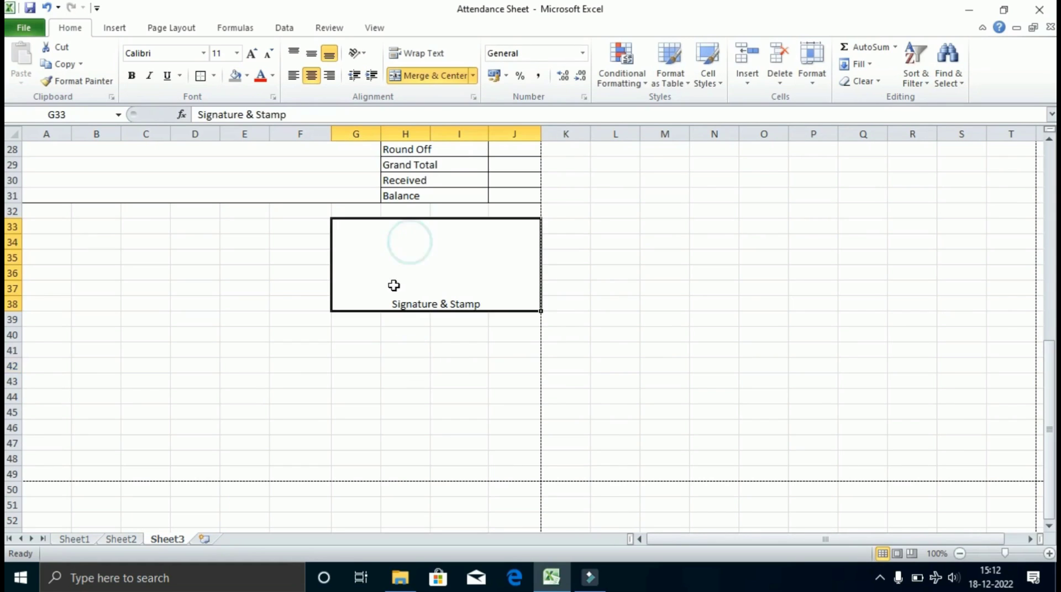
pyautogui.scroll(9, 391, 286)
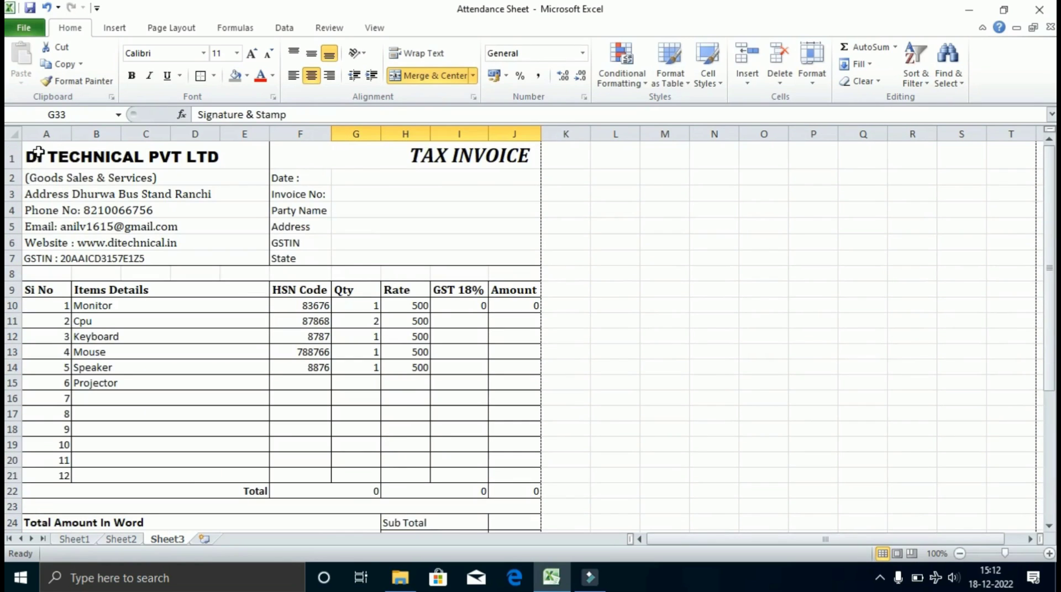
# Apply a Thick Box Border around the entire invoice range.
pyautogui.moveTo(38, 153)
pyautogui.mouseDown()
pyautogui.moveTo(360, 310)
pyautogui.moveTo(438, 510)
pyautogui.moveTo(439, 561)
pyautogui.moveTo(436, 483)
pyautogui.moveTo(438, 517)
pyautogui.mouseUp()
pyautogui.click(214, 76)
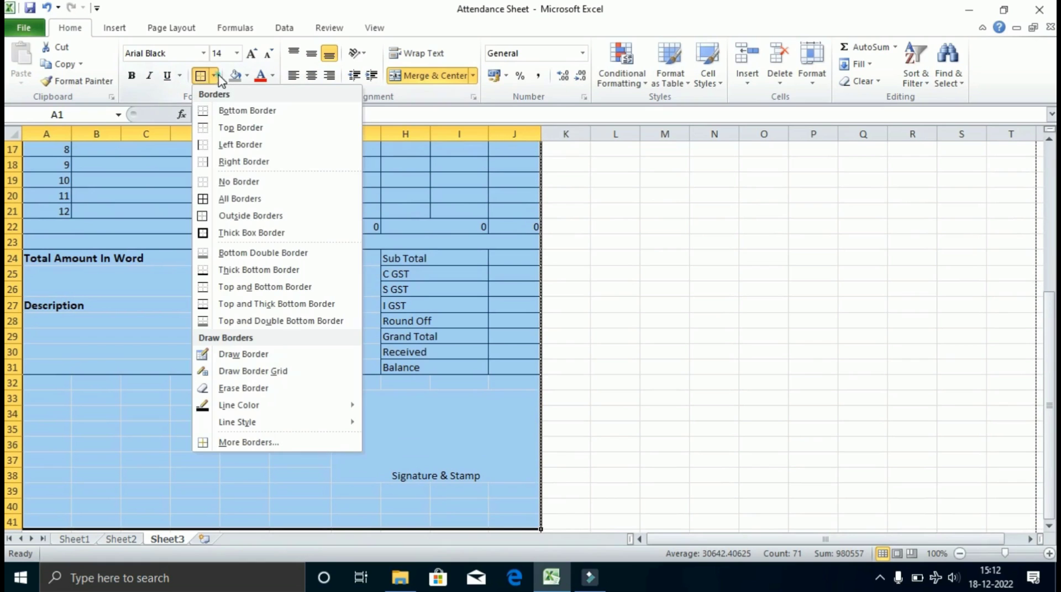
pyautogui.click(224, 233)
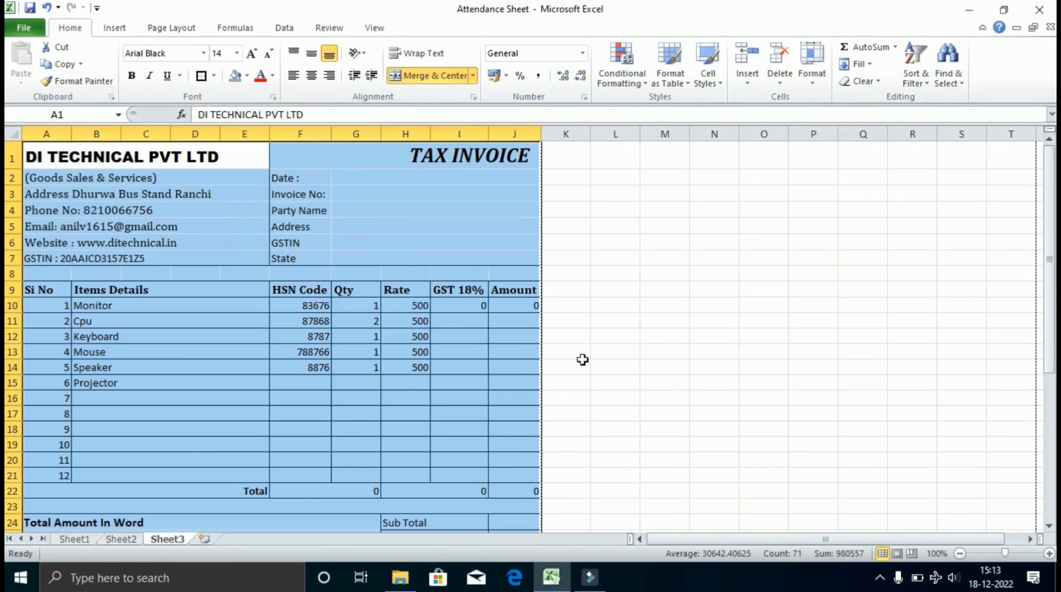
pyautogui.click(372, 225)
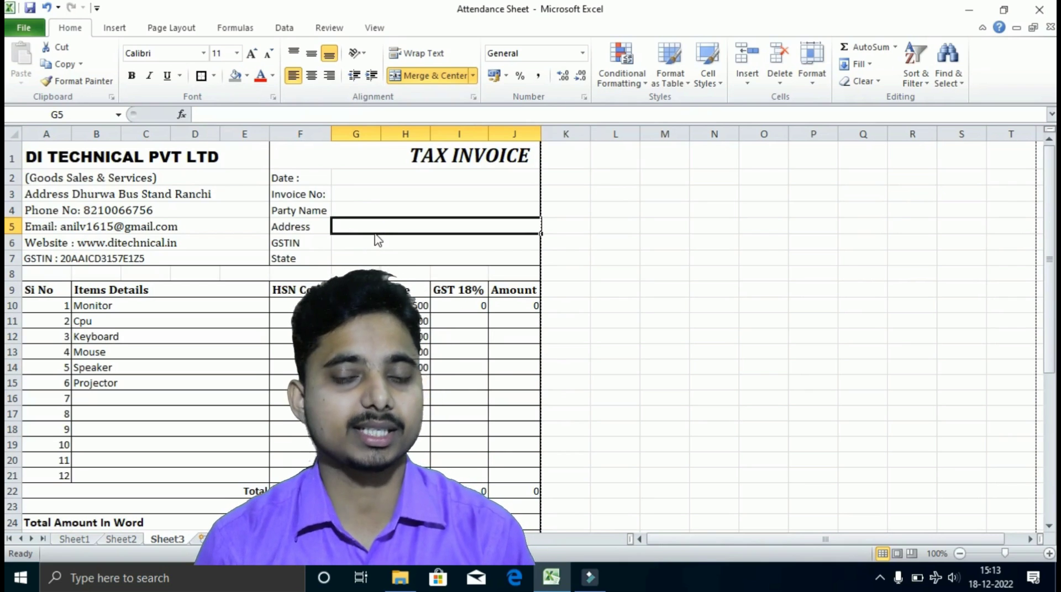
pyautogui.hotkey('ctrl', 'p')
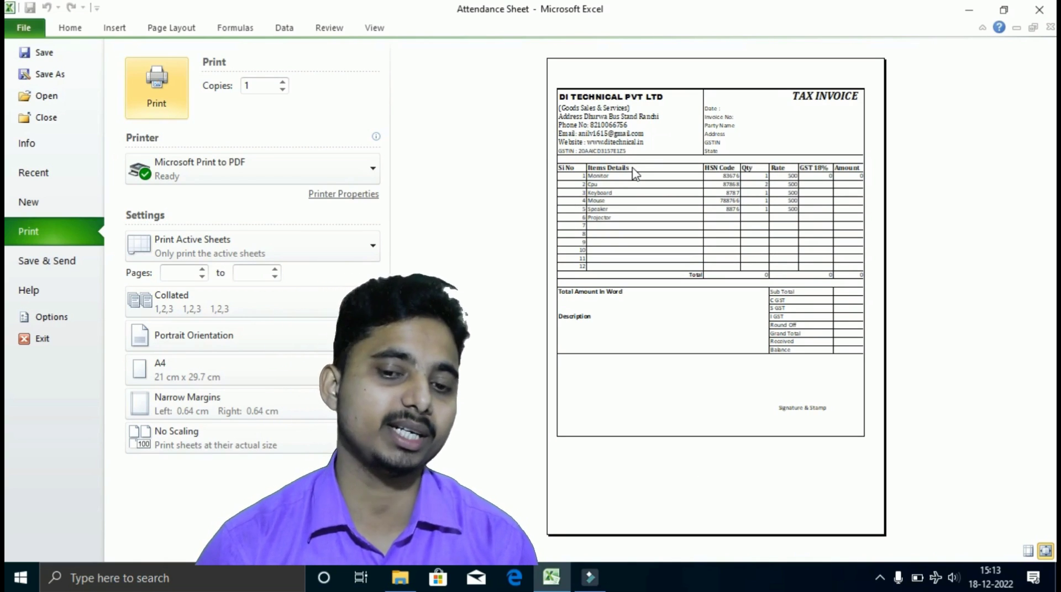
pyautogui.press('Escape')
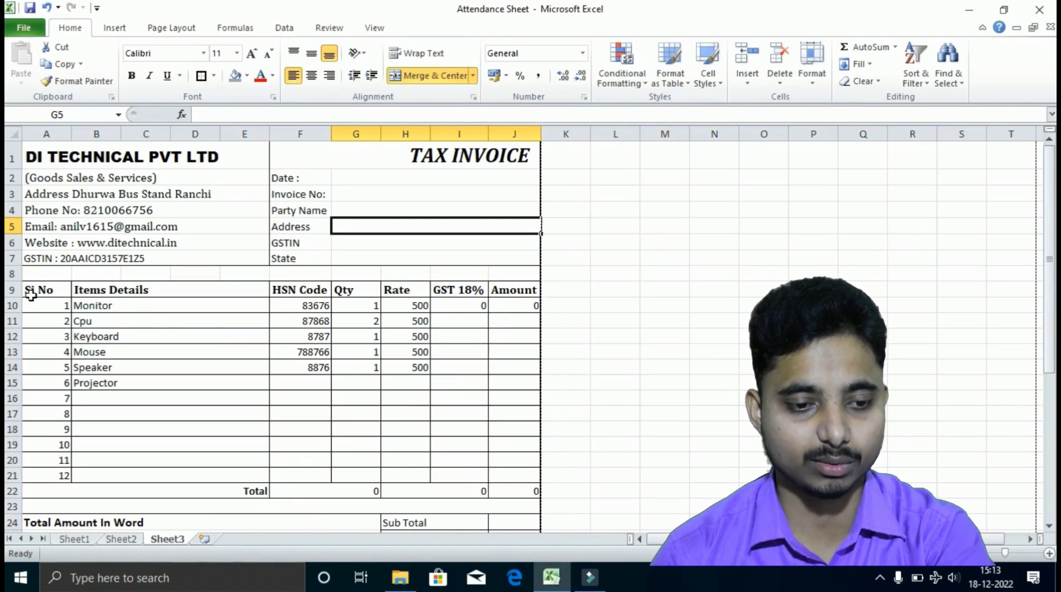
# Shade the row 9 headings, the Total row 22, and the Grand Total row H29:J29 gray.
pyautogui.moveTo(24, 292); pyautogui.dragTo(514, 292)
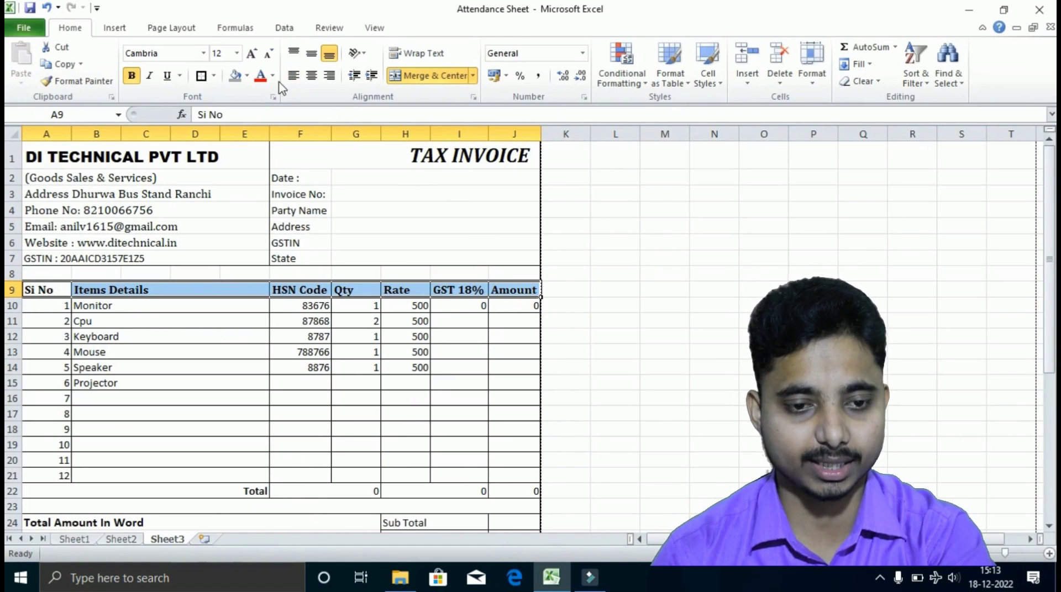
pyautogui.click(236, 76)
pyautogui.click(273, 518)
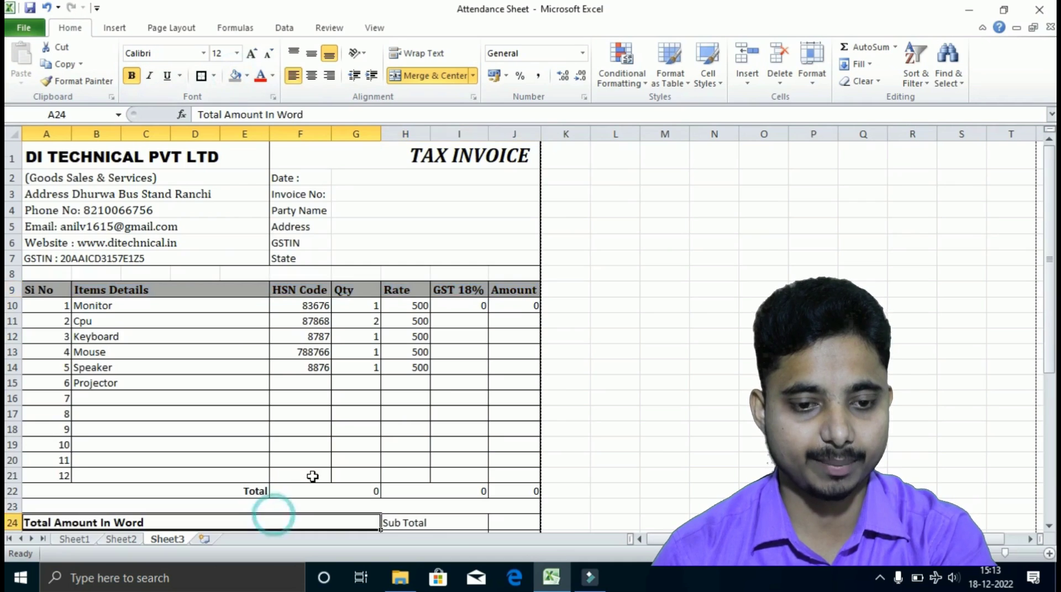
pyautogui.scroll(-3, 308, 477)
pyautogui.moveTo(66, 331); pyautogui.dragTo(522, 334)
pyautogui.click(236, 76)
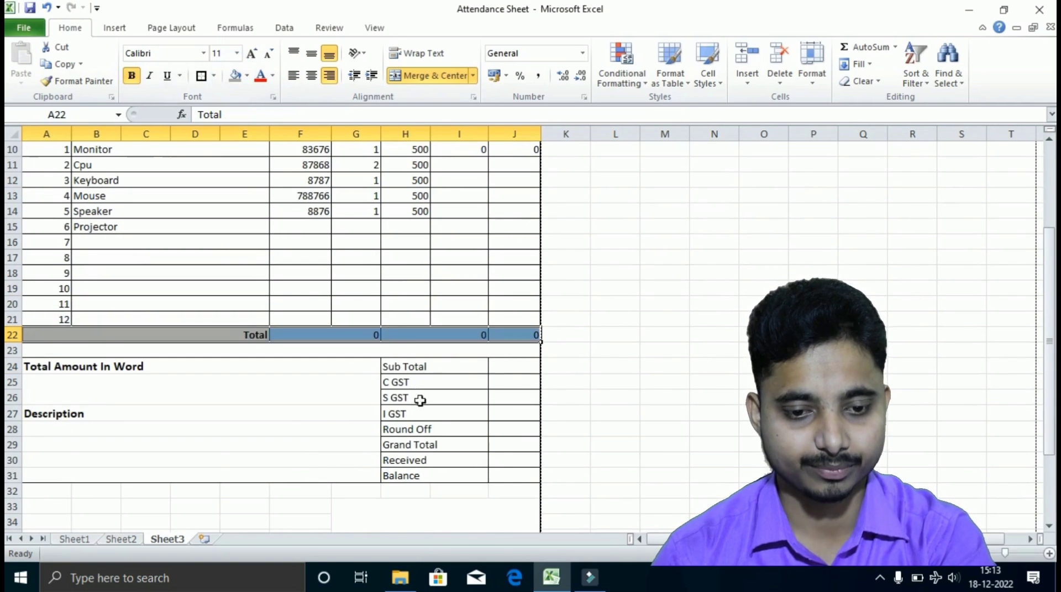
pyautogui.scroll(-1, 403, 357)
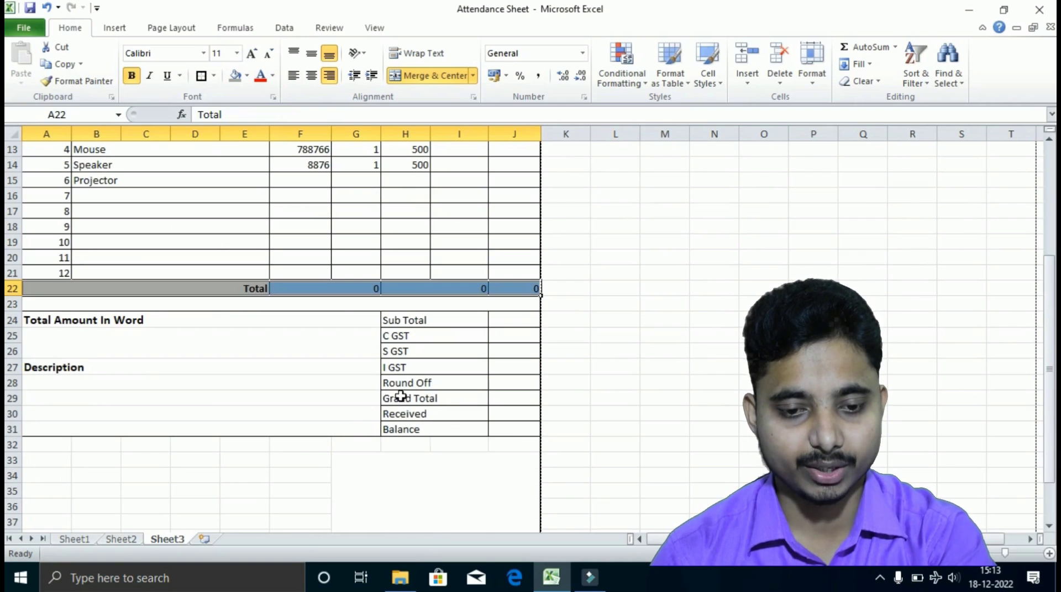
pyautogui.moveTo(394, 396); pyautogui.dragTo(514, 396)
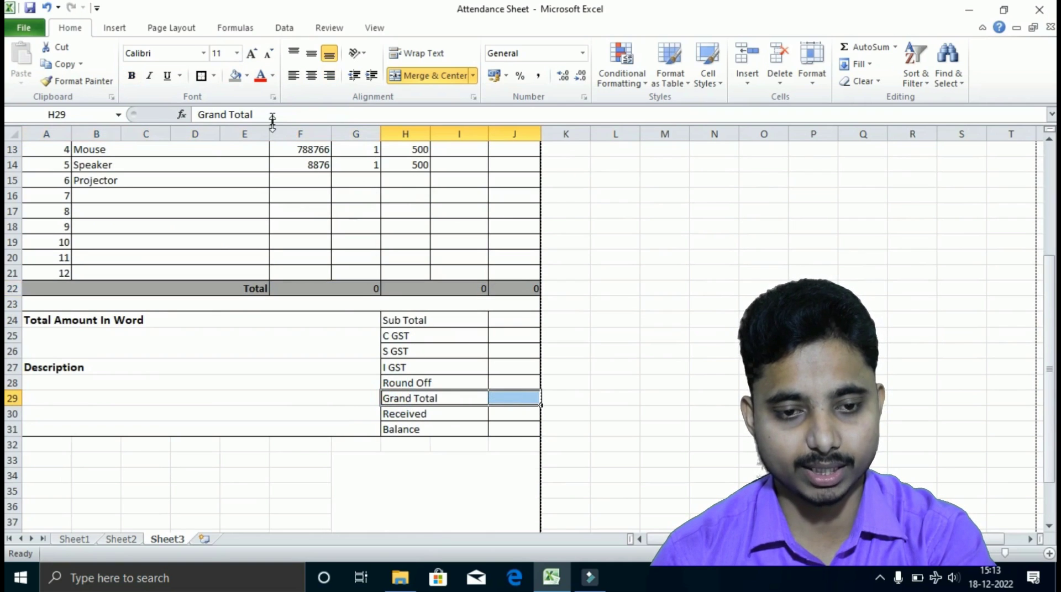
pyautogui.click(235, 77)
pyautogui.click(532, 447)
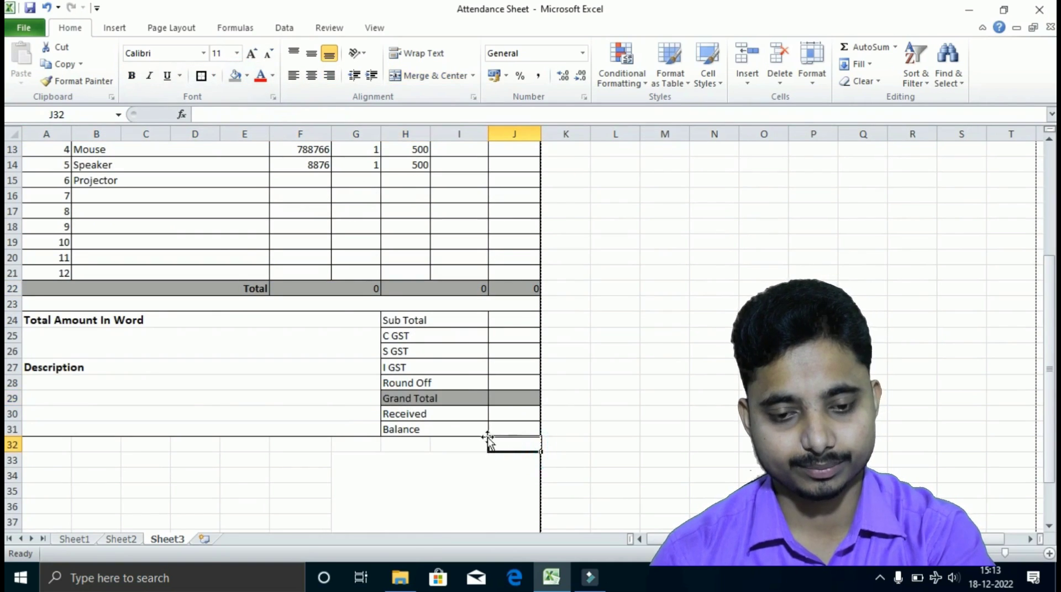
# Make the Grand Total label bold italic, size 12, in Cambria.
pyautogui.moveTo(389, 319); pyautogui.dragTo(507, 317)
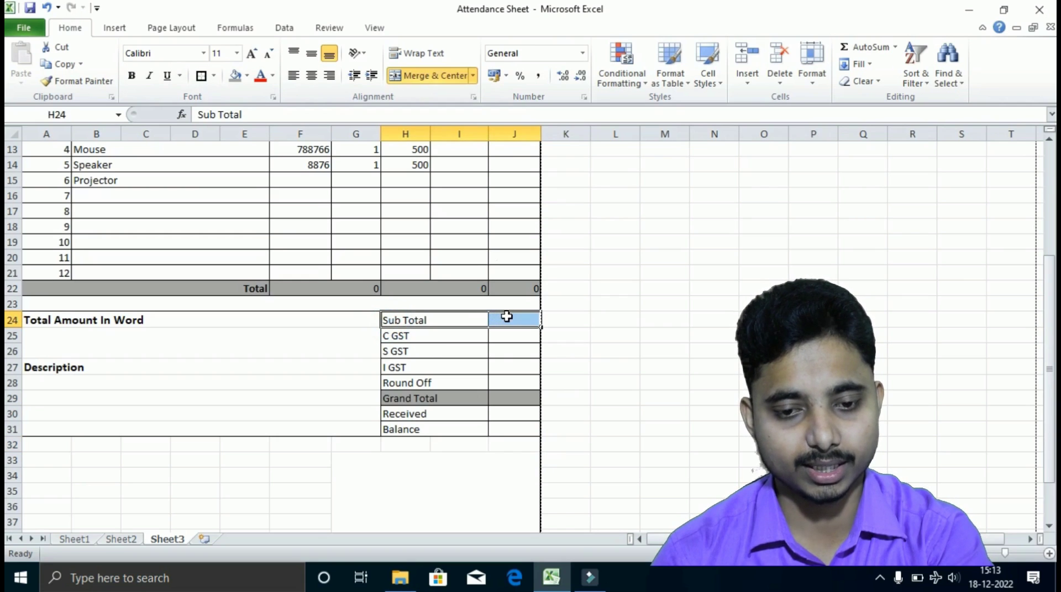
pyautogui.click(504, 317)
pyautogui.click(492, 400)
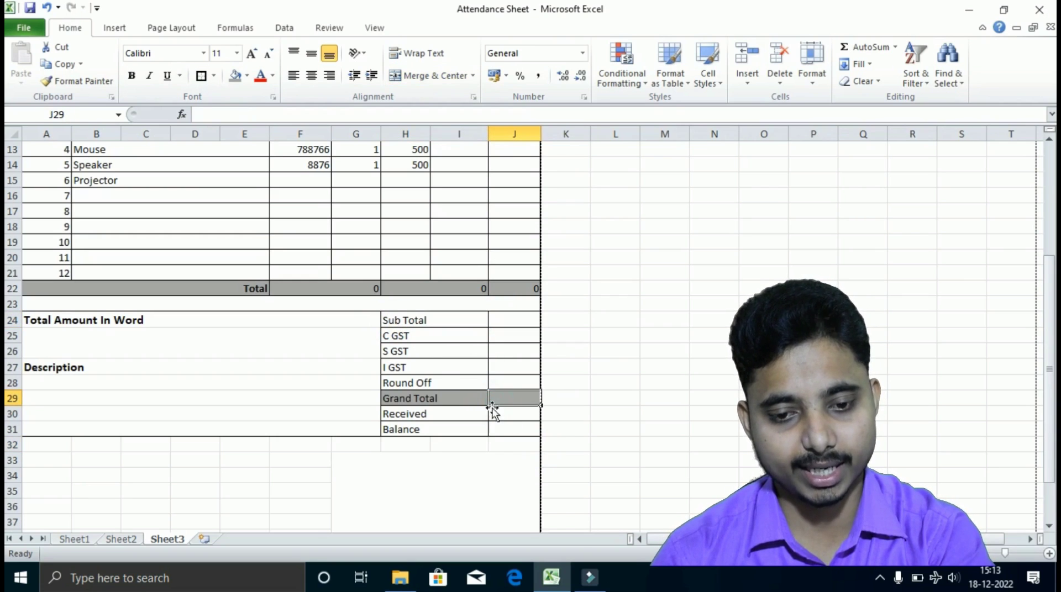
pyautogui.click(464, 397)
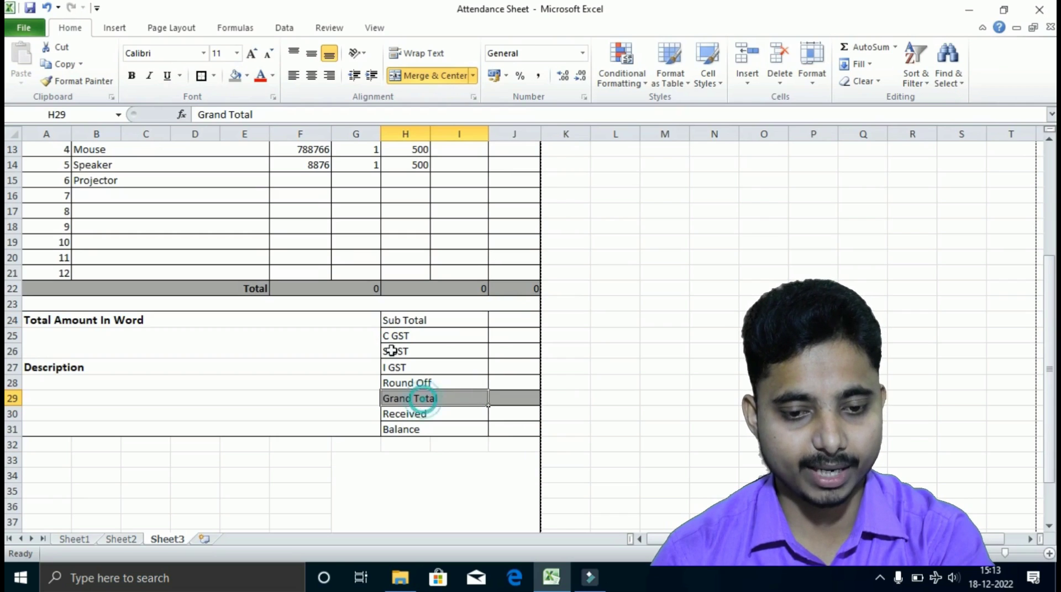
pyautogui.click(132, 76)
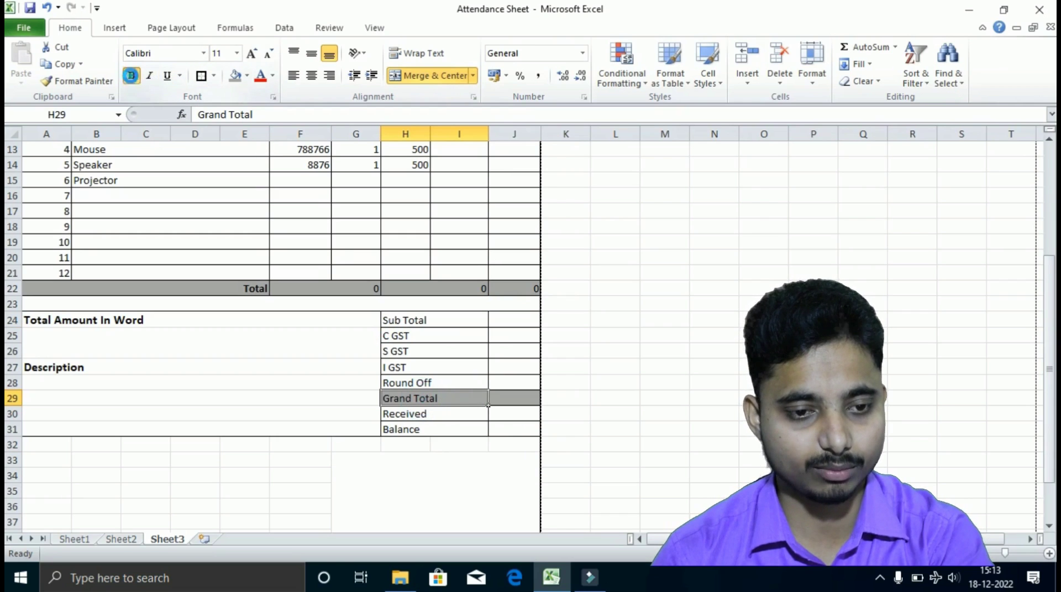
pyautogui.click(251, 52)
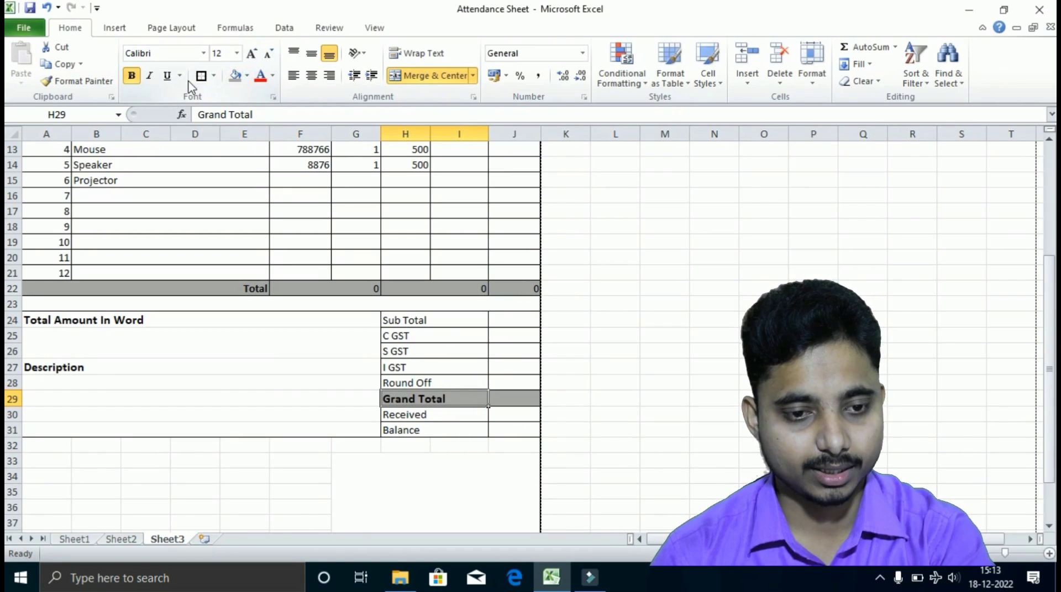
pyautogui.click(149, 76)
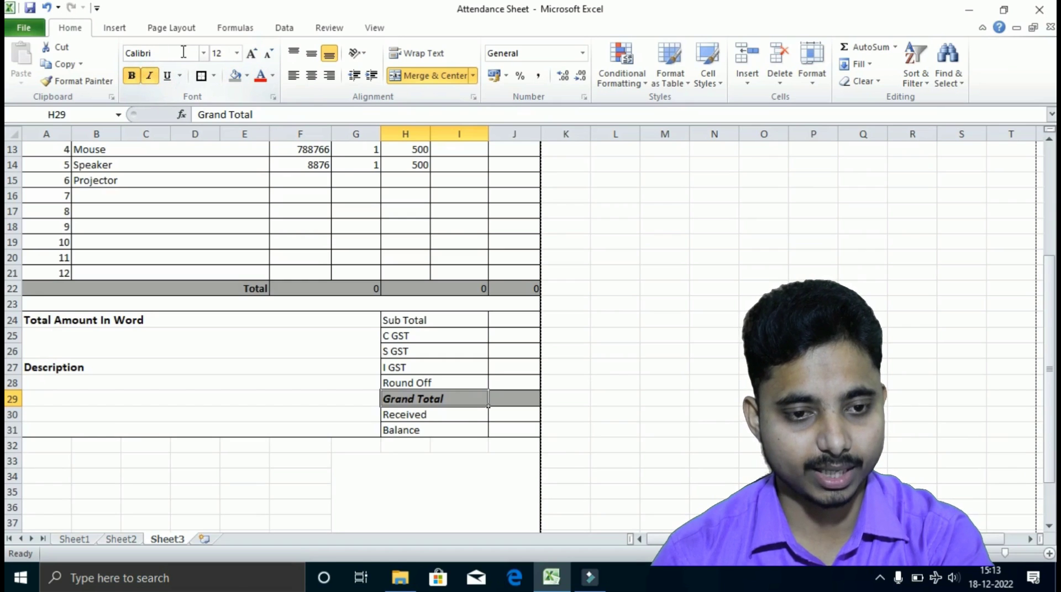
pyautogui.click(203, 52)
pyautogui.click(161, 85)
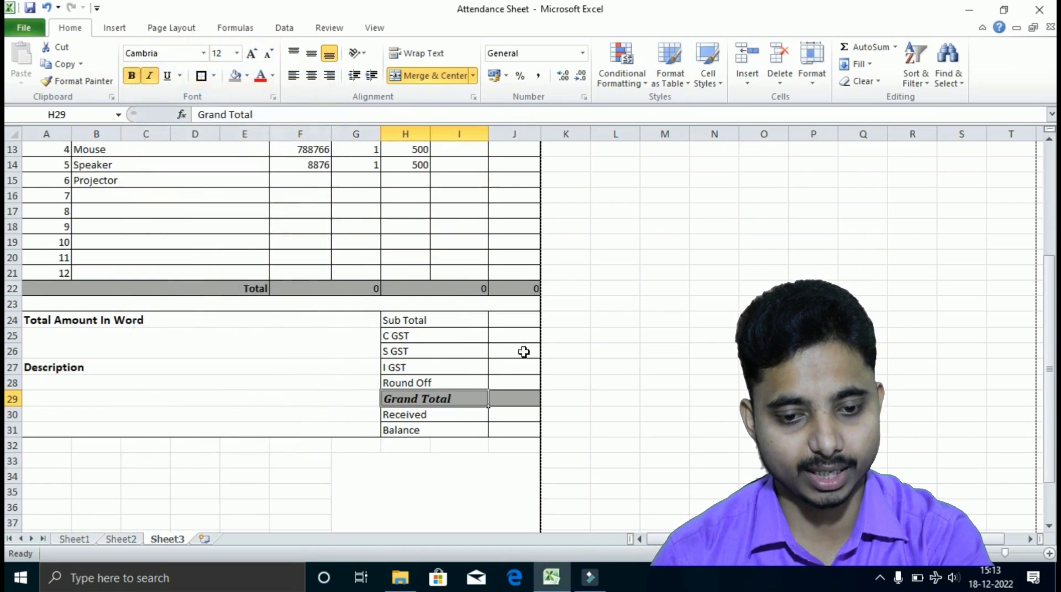
# Try copying the Grand Total formatting to J29 with Format Painter, then undo it.
pyautogui.click(608, 430)
pyautogui.click(522, 394)
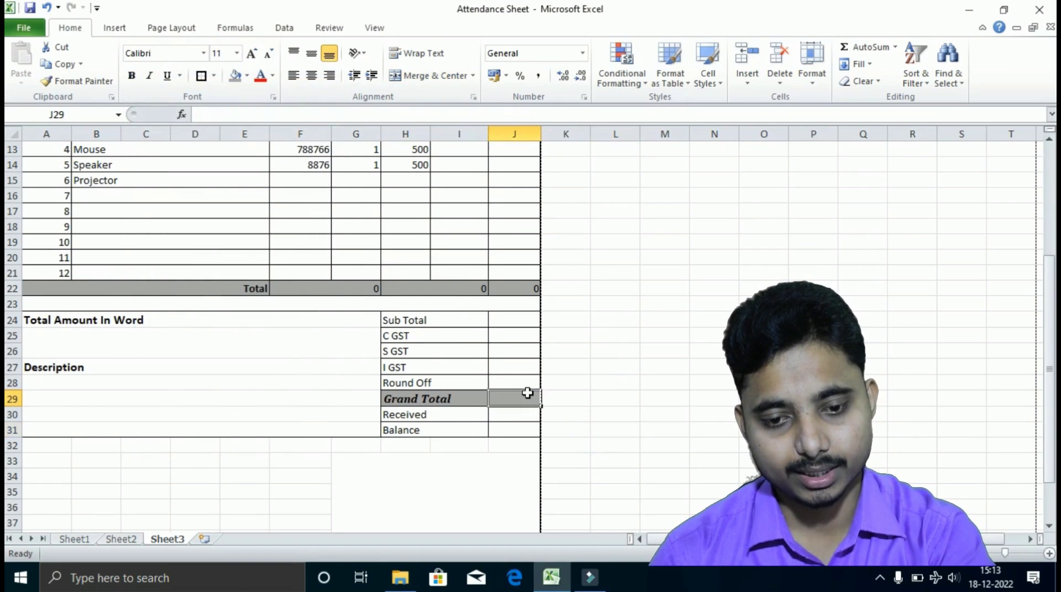
pyautogui.click(452, 398)
pyautogui.click(76, 81)
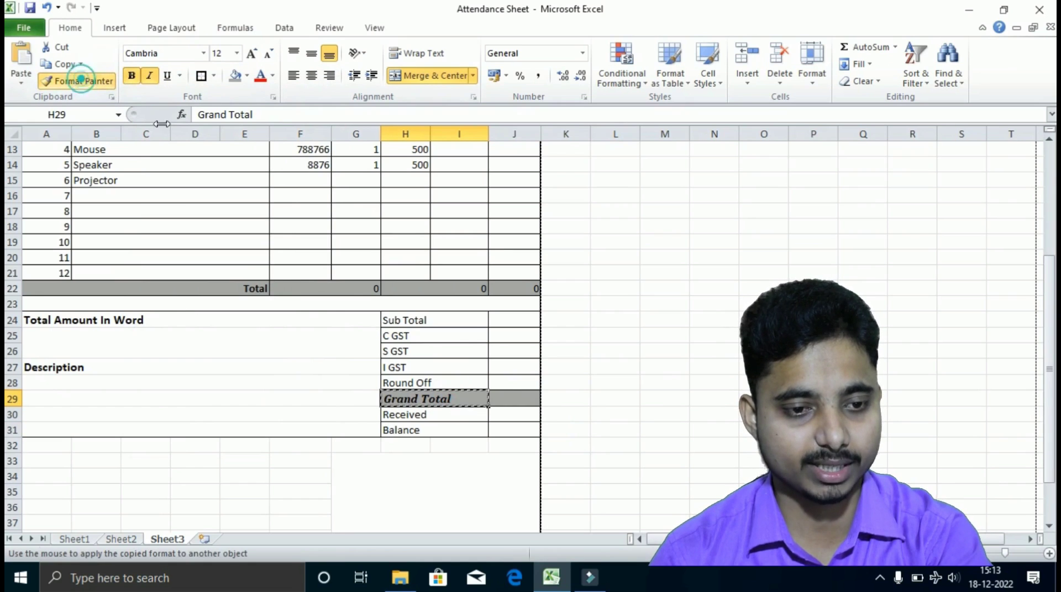
pyautogui.click(504, 397)
pyautogui.click(609, 384)
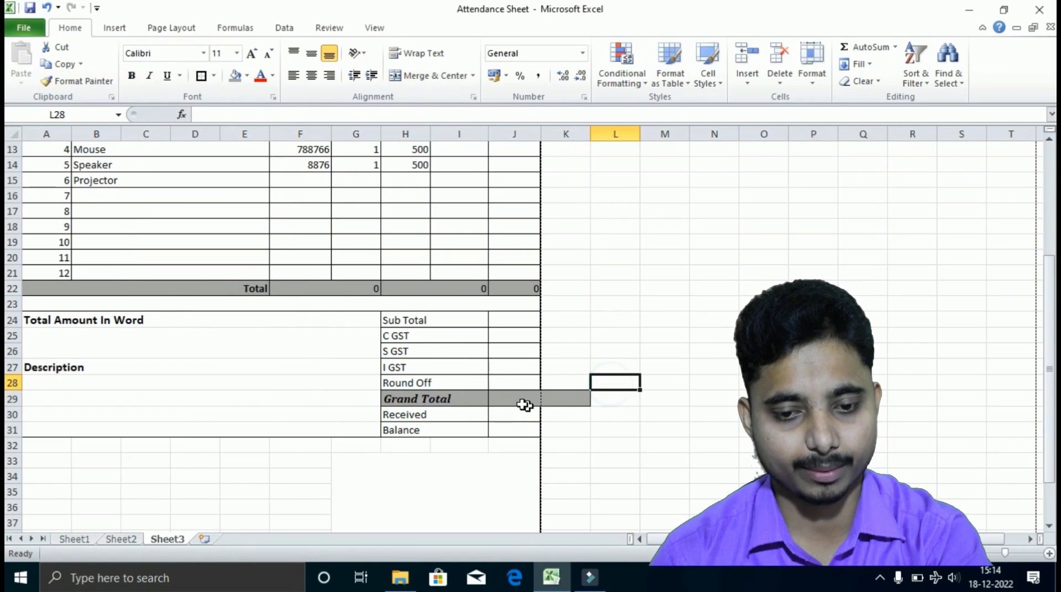
pyautogui.hotkey('ctrl', 'z')
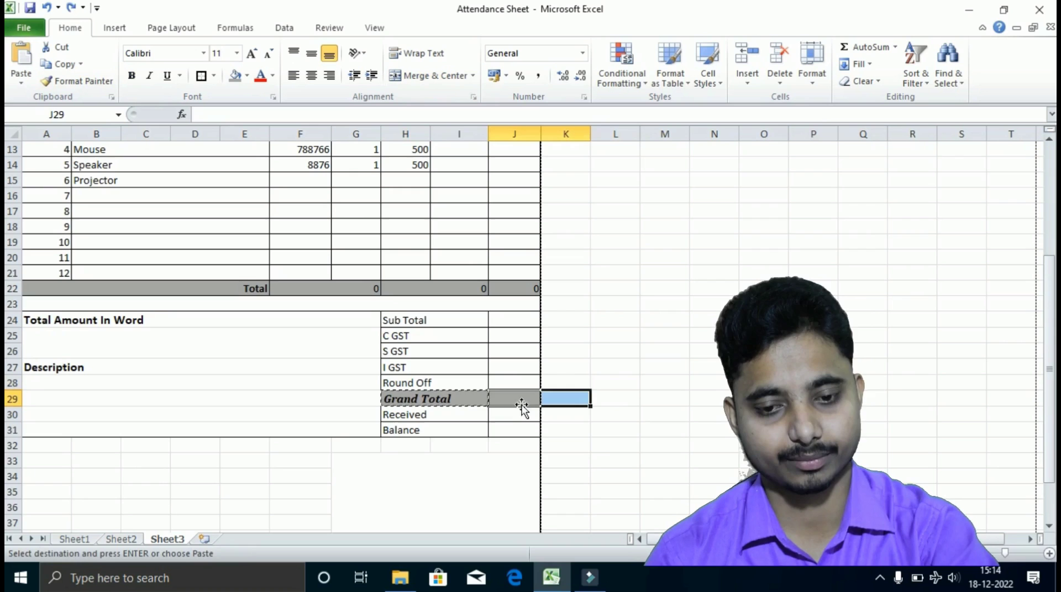
pyautogui.click(543, 461)
pyautogui.click(582, 368)
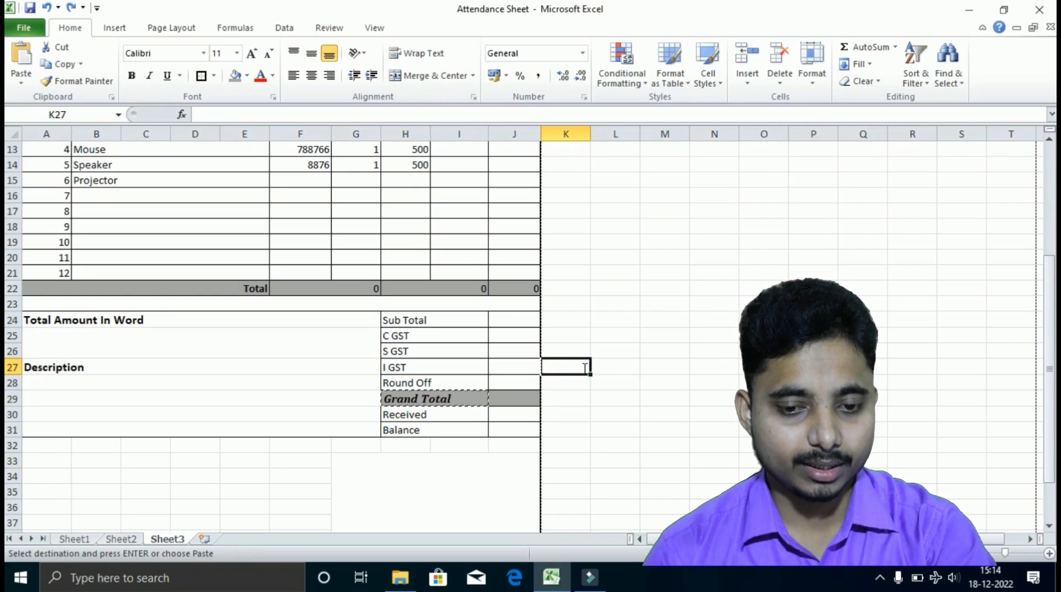
pyautogui.doubleClick(582, 368)
pyautogui.click(586, 416)
pyautogui.scroll(4, 538, 420)
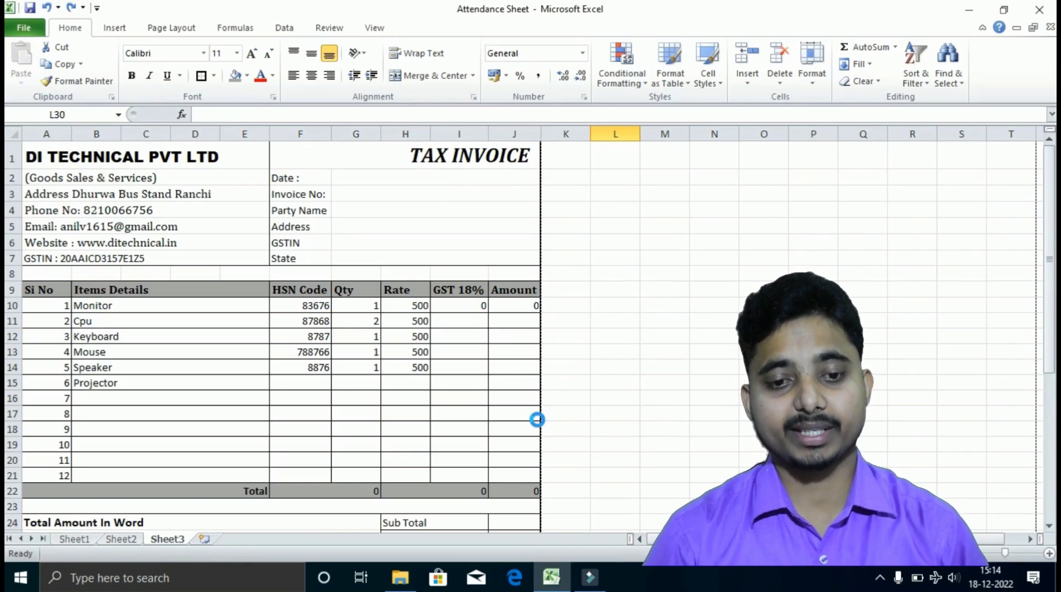
pyautogui.hotkey('ctrl', 'p')
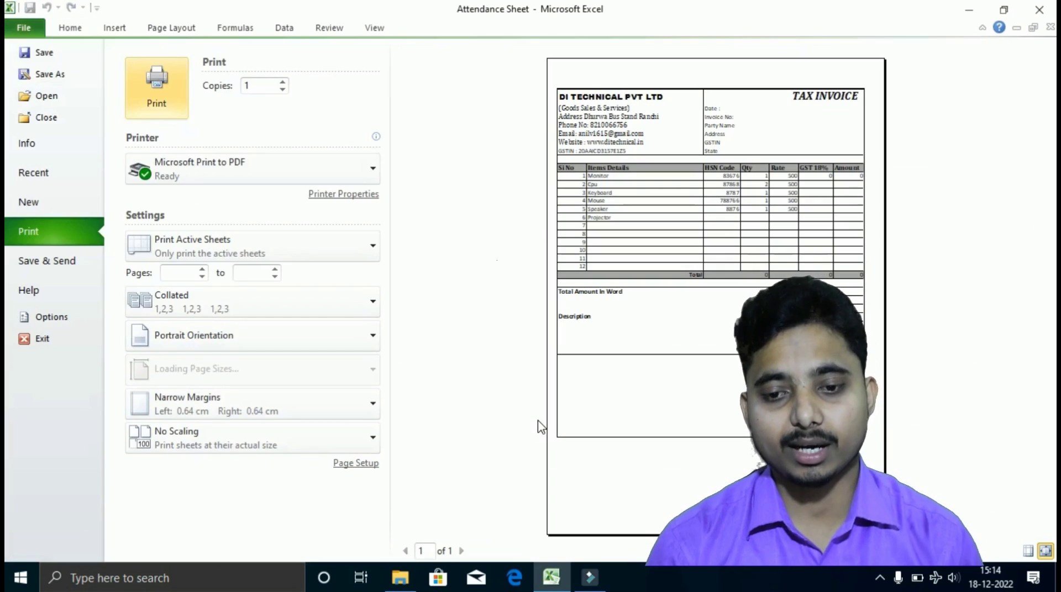
pyautogui.press('Escape')
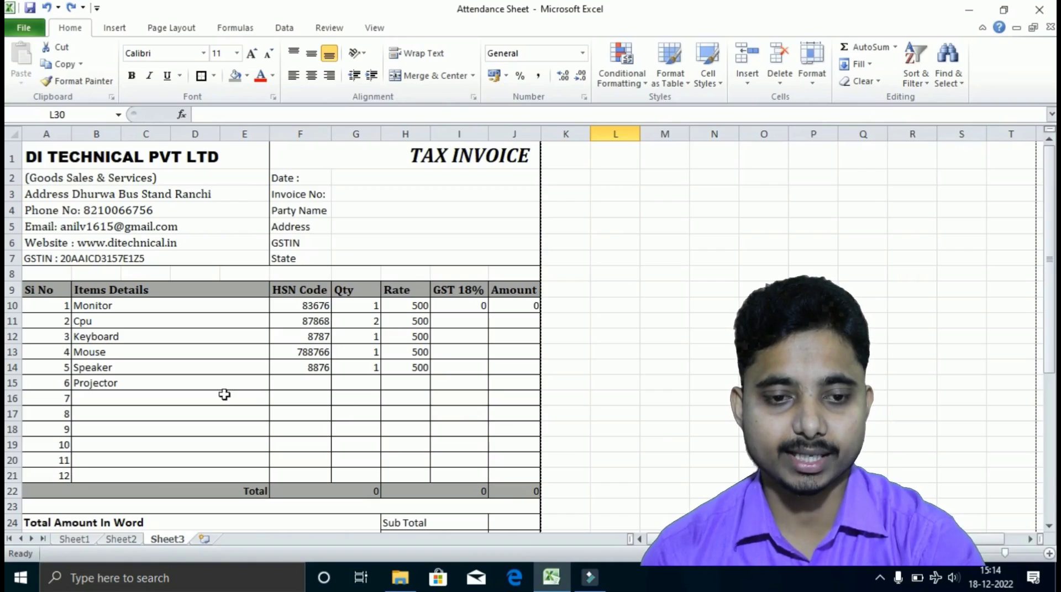
pyautogui.click(12, 158)
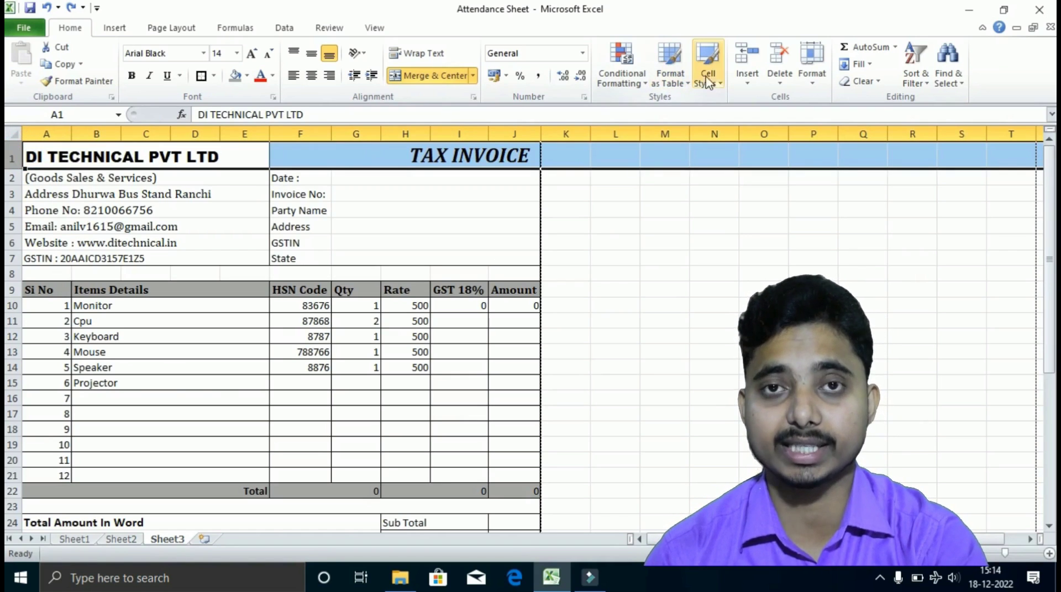
# Insert five blank rows above the invoice header and select A1:J3 for the logo.
pyautogui.click(748, 56)
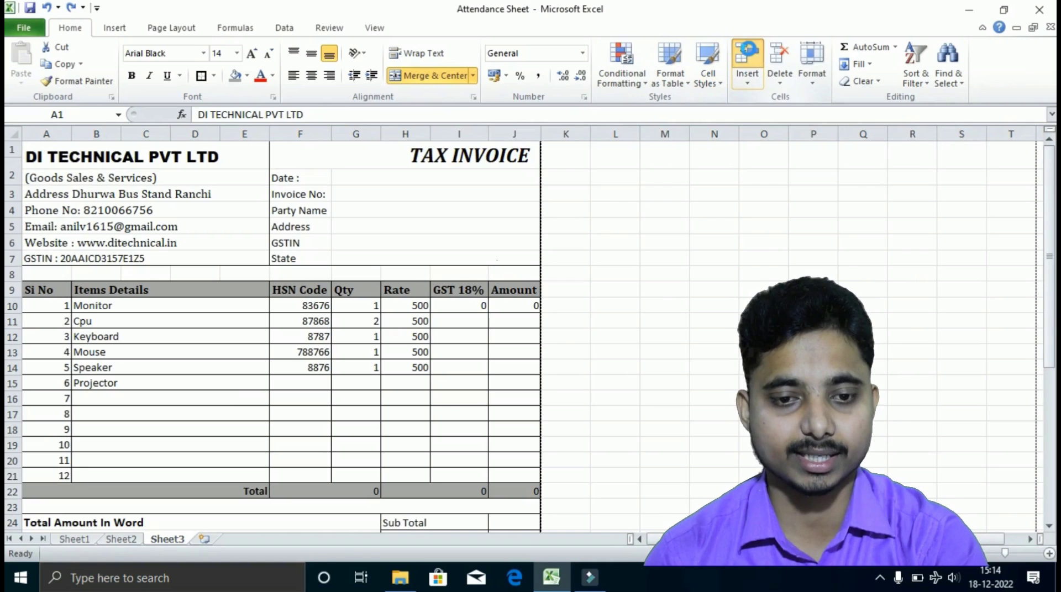
pyautogui.click(749, 51)
pyautogui.click(749, 51)
pyautogui.click(748, 51)
pyautogui.click(748, 51)
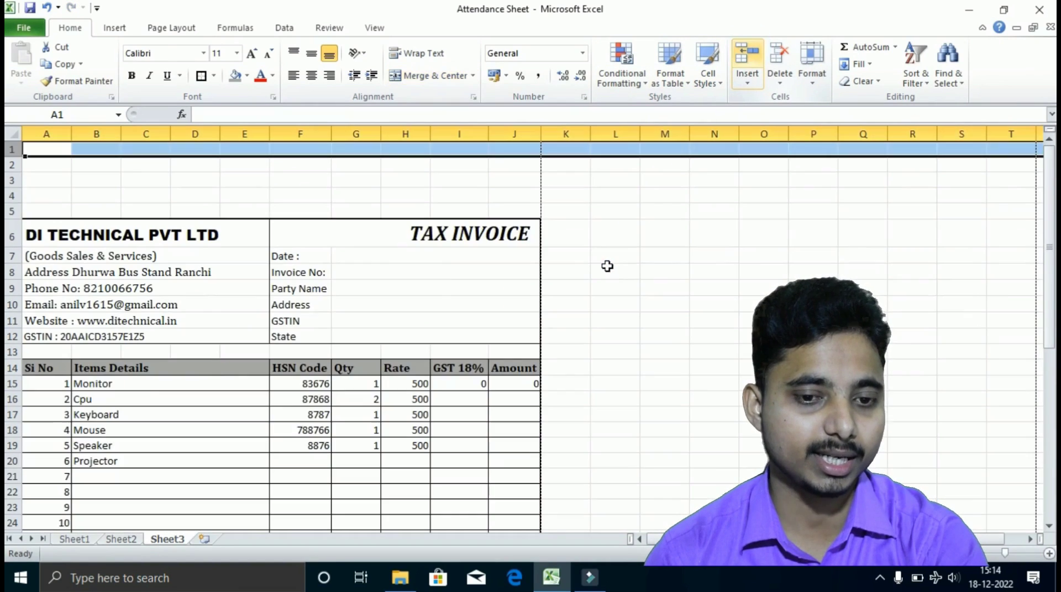
pyautogui.click(230, 213)
pyautogui.moveTo(47, 150); pyautogui.dragTo(492, 198)
pyautogui.click(115, 28)
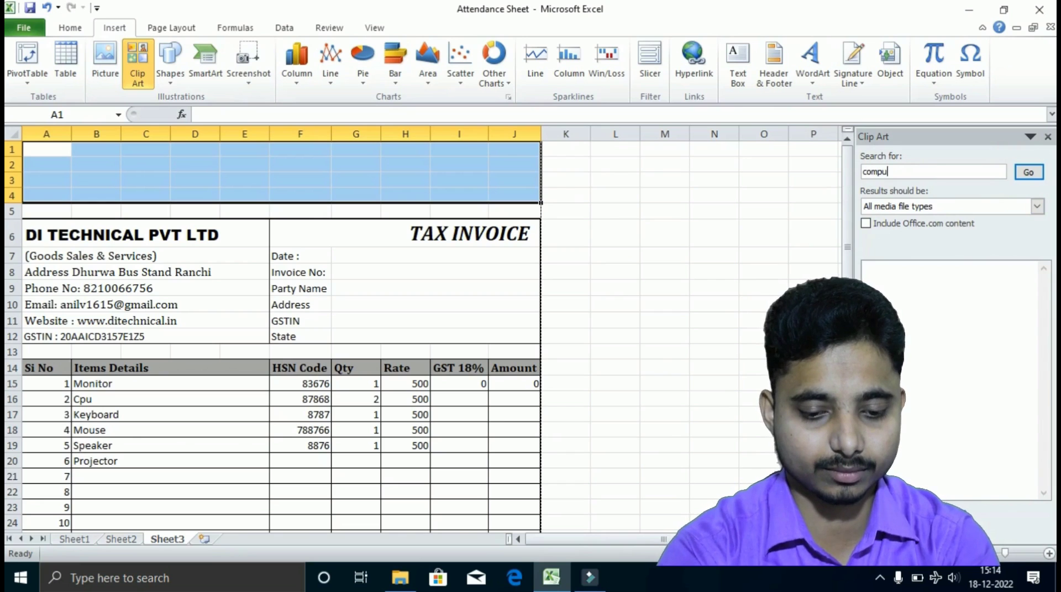
# Insert the computer clip art, shrink it to about 2.6 × 2.8 cm, and place it over columns D–E.
pyautogui.click(1029, 172)
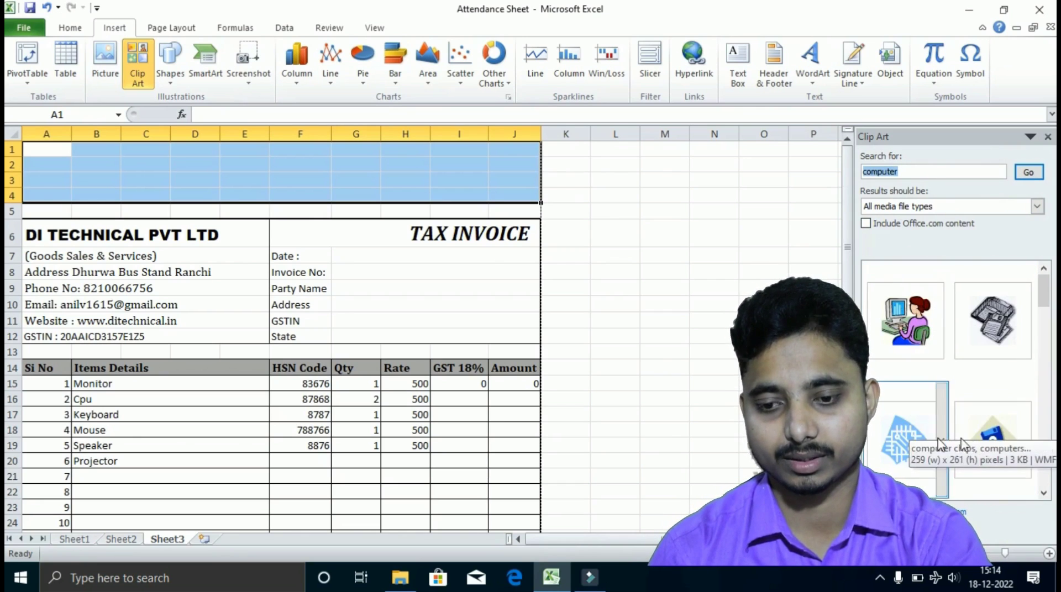
pyautogui.click(1043, 494)
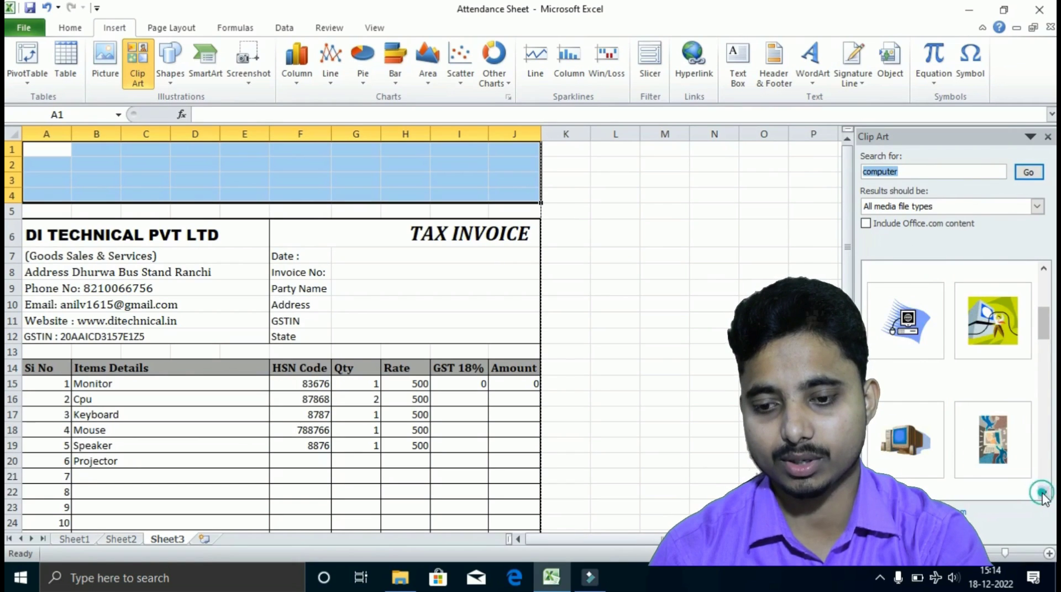
pyautogui.click(907, 321)
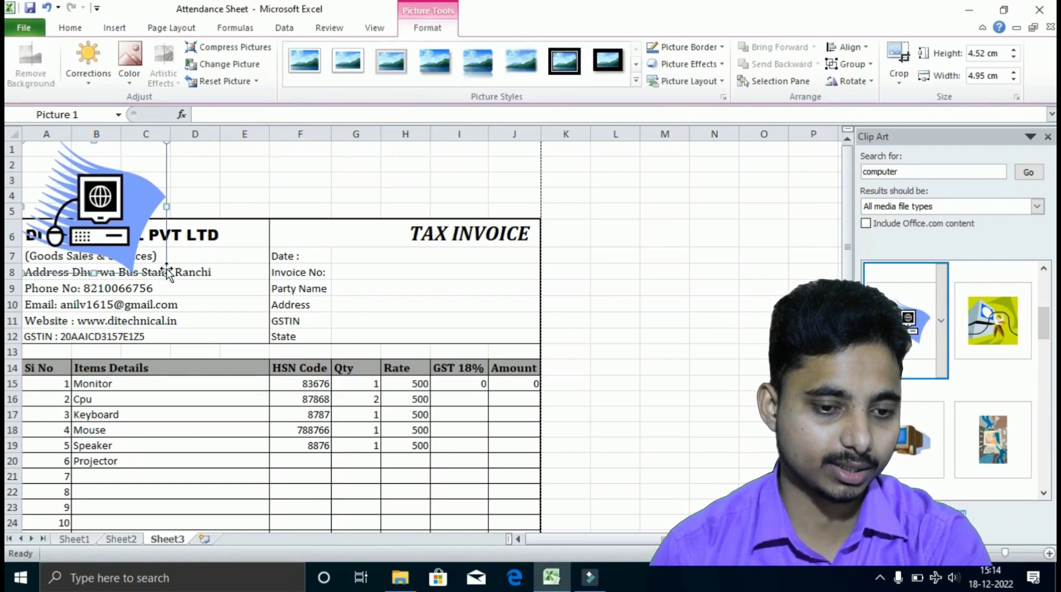
pyautogui.moveTo(164, 269); pyautogui.dragTo(105, 217)
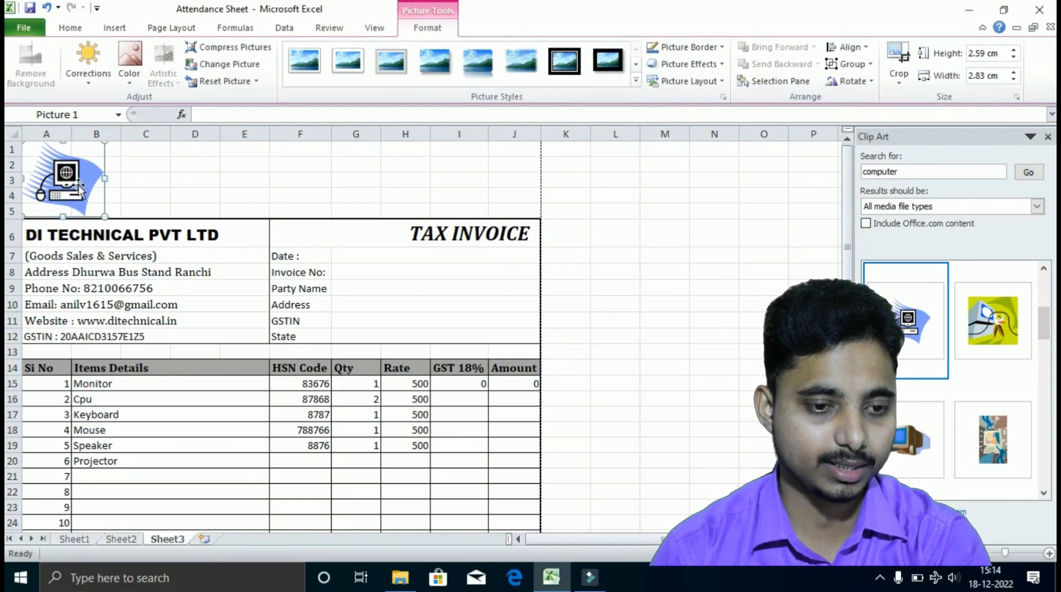
pyautogui.moveTo(92, 174); pyautogui.dragTo(273, 176)
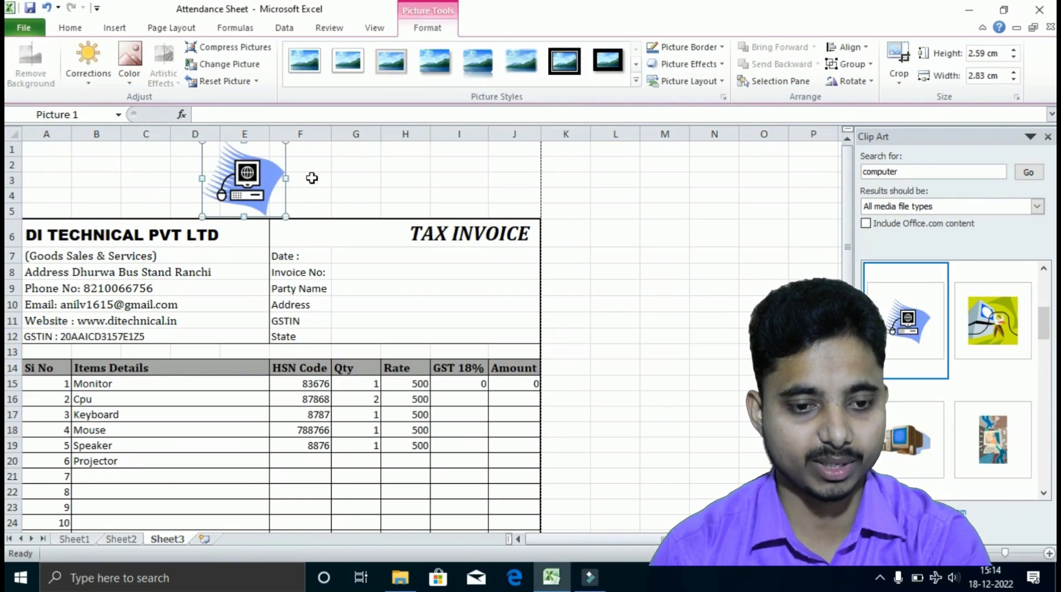
pyautogui.click(685, 208)
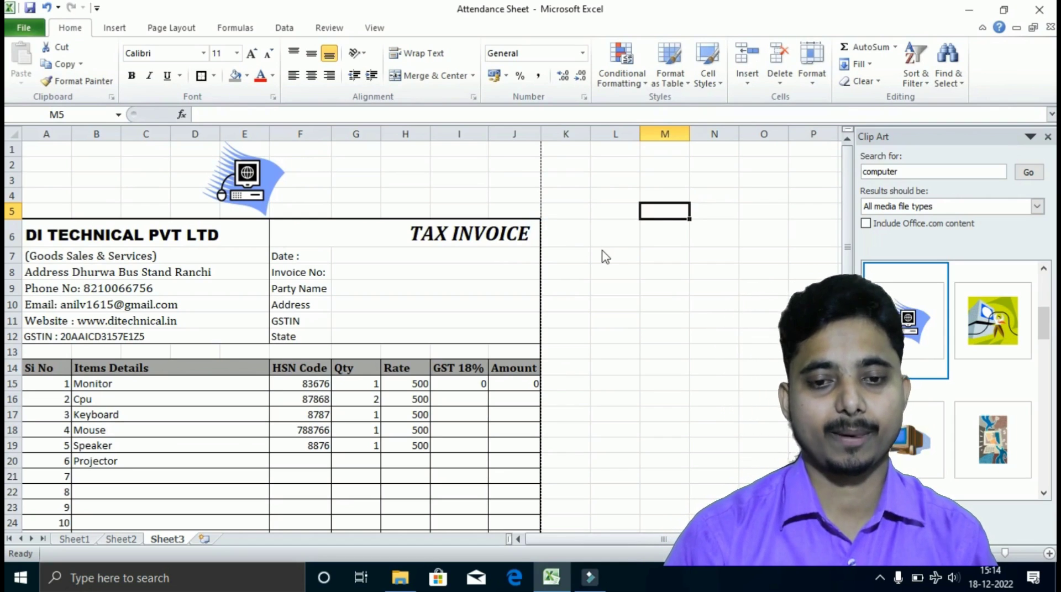
pyautogui.hotkey('ctrl', 'p')
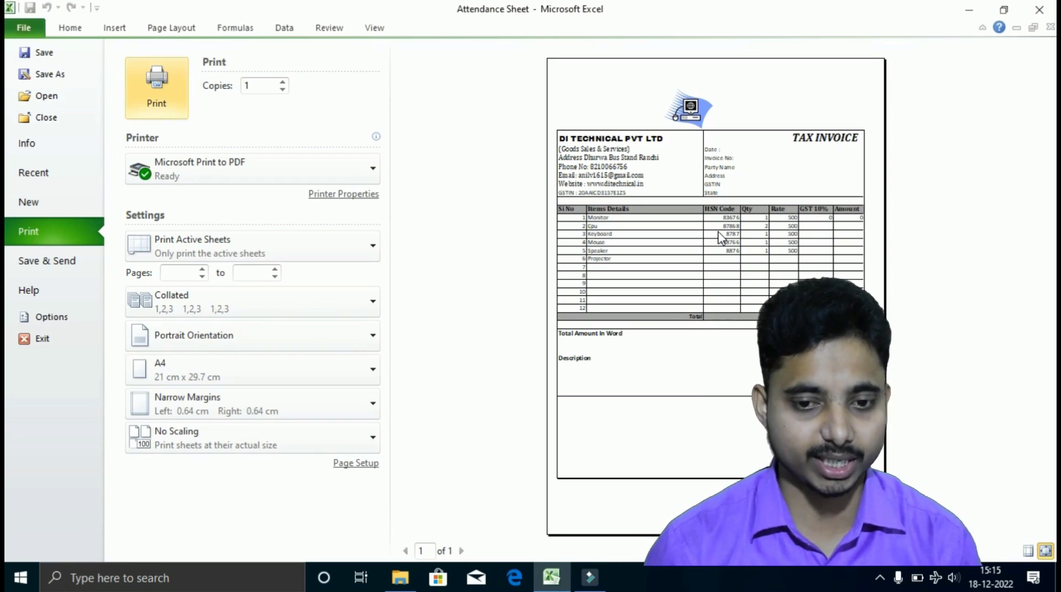
pyautogui.press('Escape')
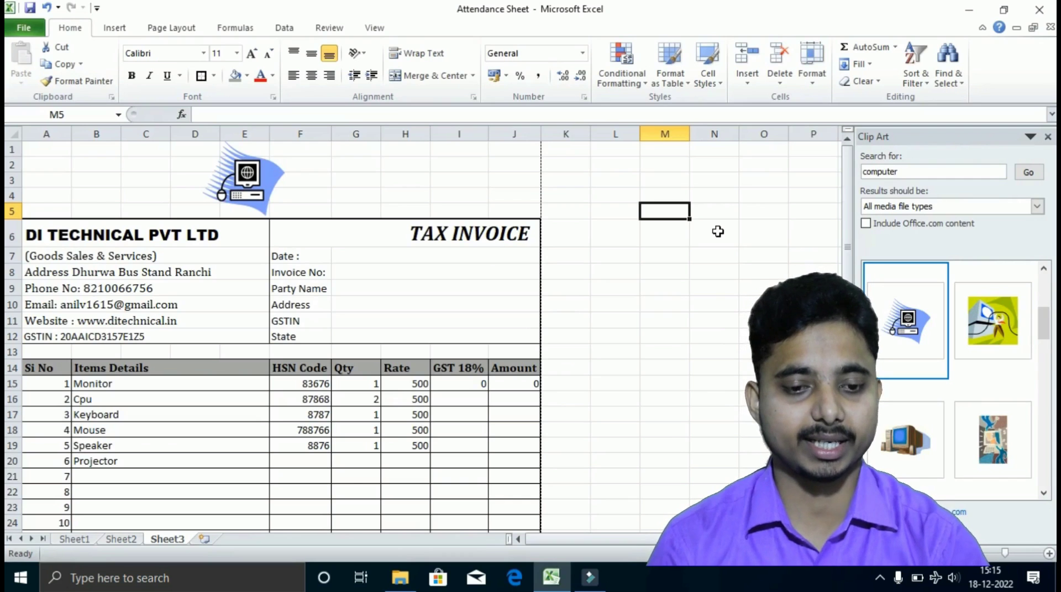
pyautogui.scroll(-4, 478, 430)
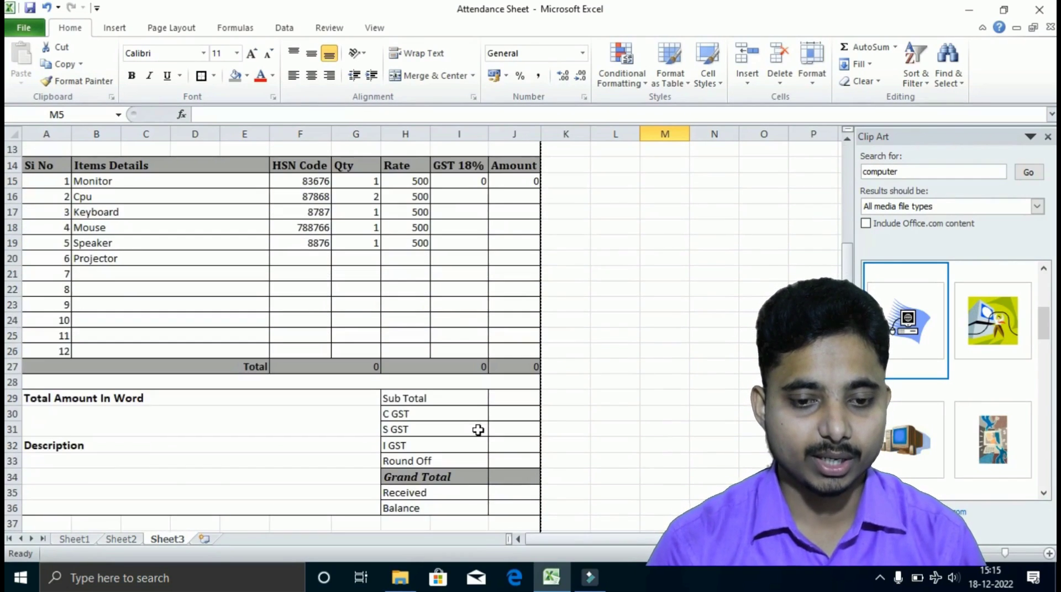
pyautogui.scroll(-2, 498, 420)
pyautogui.scroll(6, 493, 398)
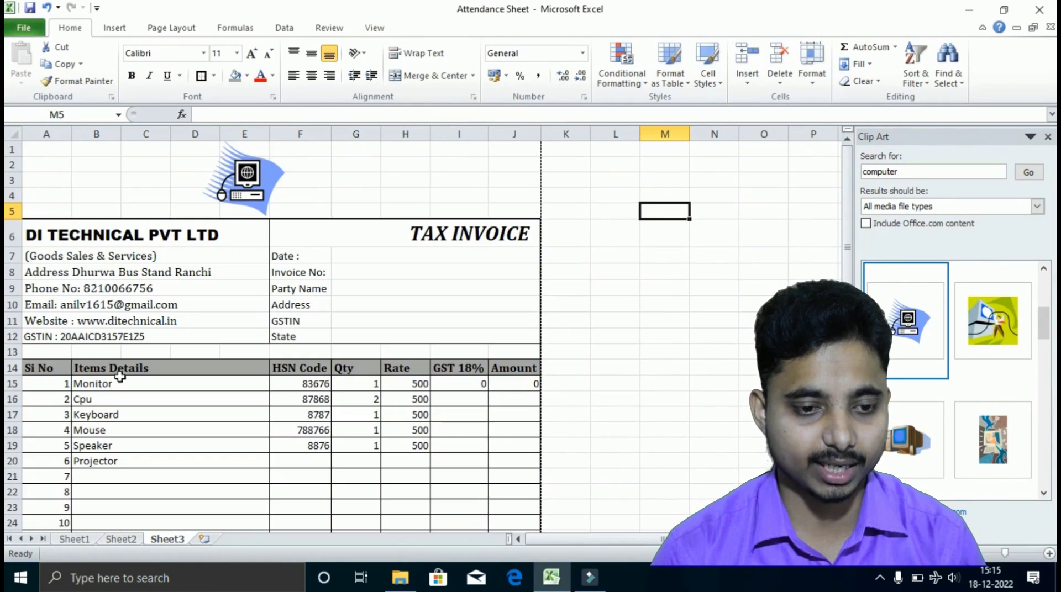
pyautogui.click(114, 385)
pyautogui.click(166, 400)
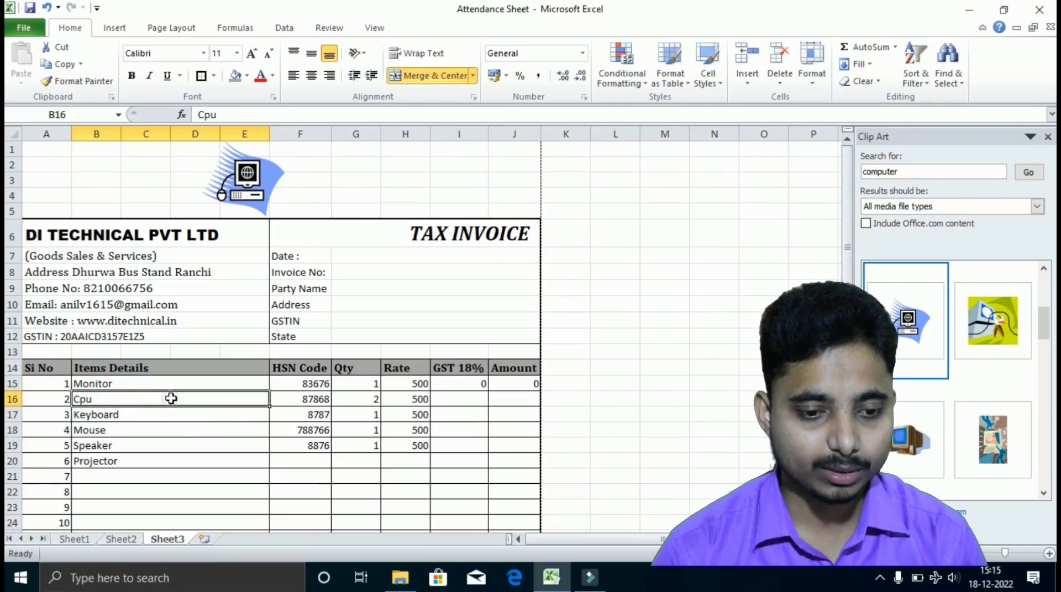
pyautogui.click(178, 435)
pyautogui.click(171, 462)
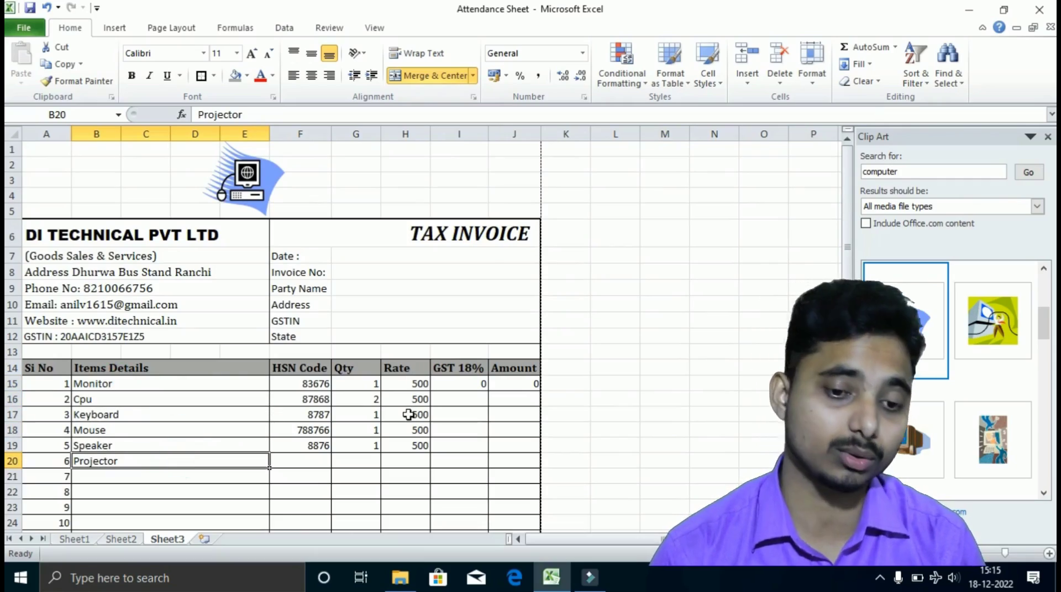
pyautogui.scroll(-5, 409, 415)
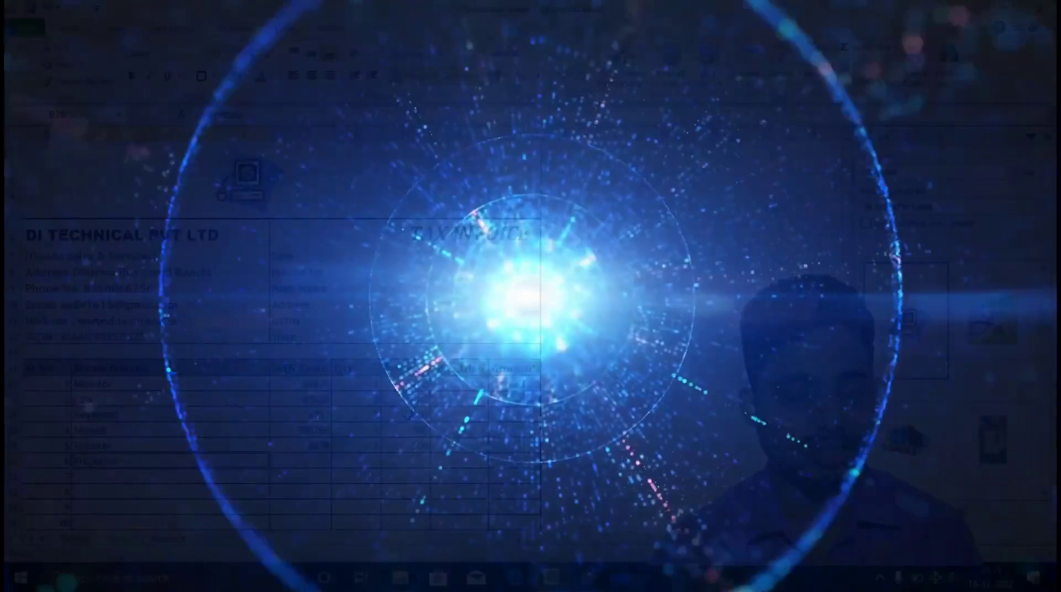